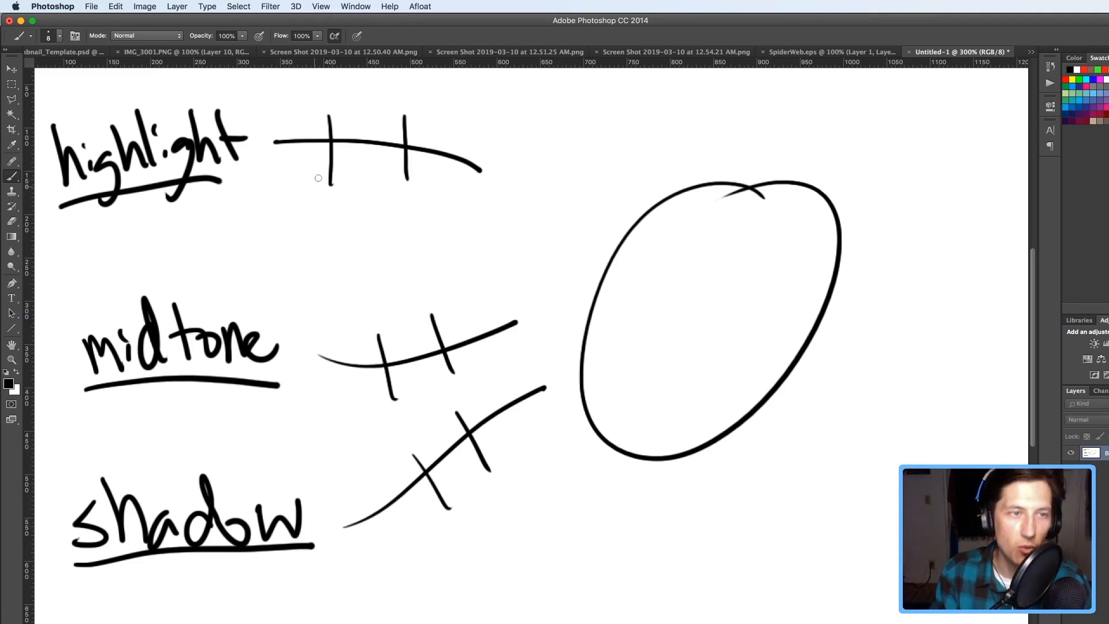
- Brush circles around the tick marks on the lines beside the highlight, midtone and shadow labels
drag(322, 116, 331, 113)
drag(394, 125, 424, 111)
drag(391, 330, 430, 319)
drag(430, 443, 429, 445)
drag(462, 411, 460, 415)
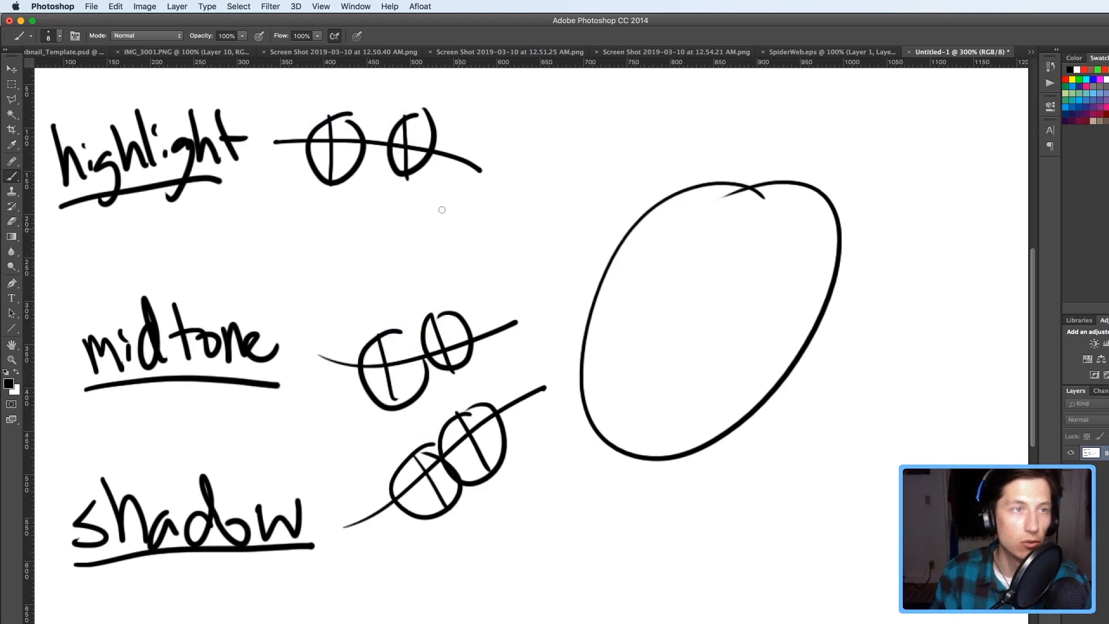
- Switch to Maya and open the crab model Carcinoplax_Suruguensis1.obj from the SpidermanShaderTutorial folder
key(super+Tab)
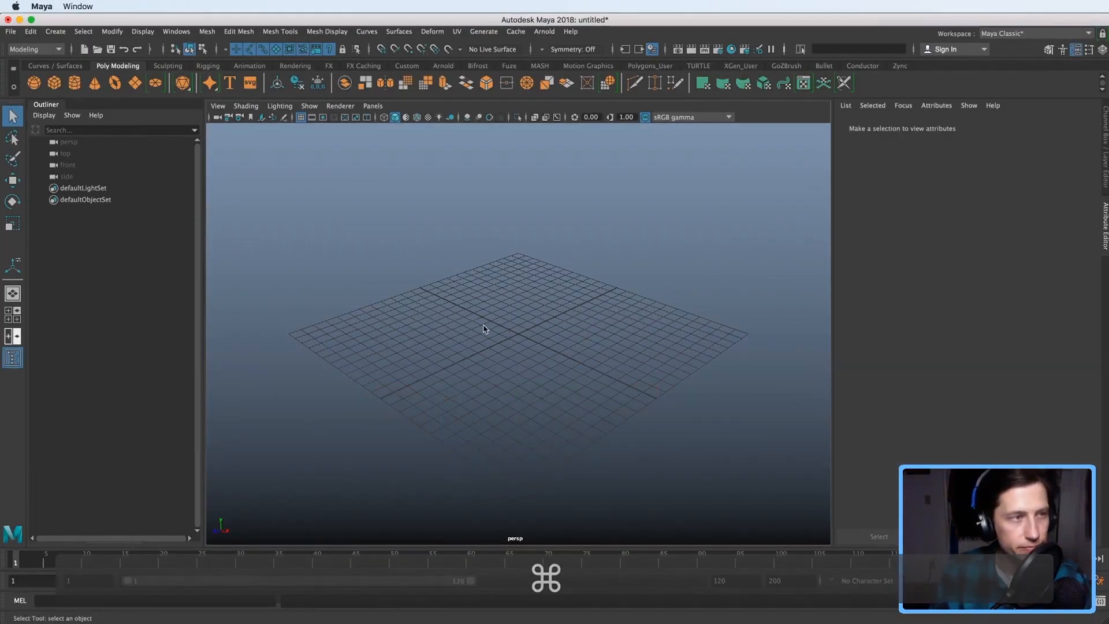
click(10, 31)
click(38, 64)
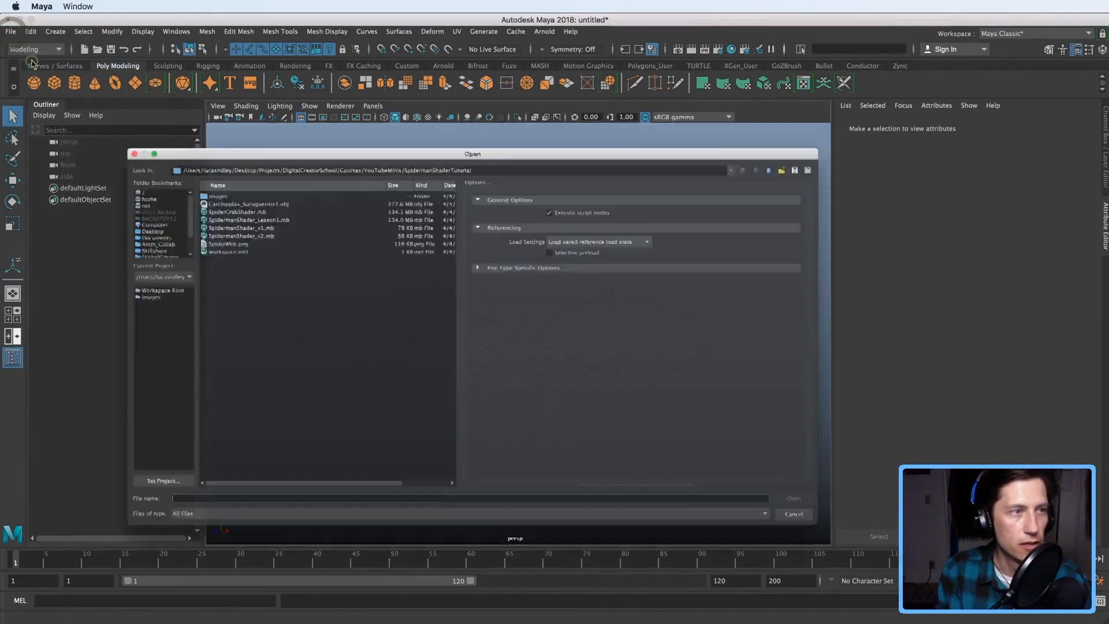
click(212, 183)
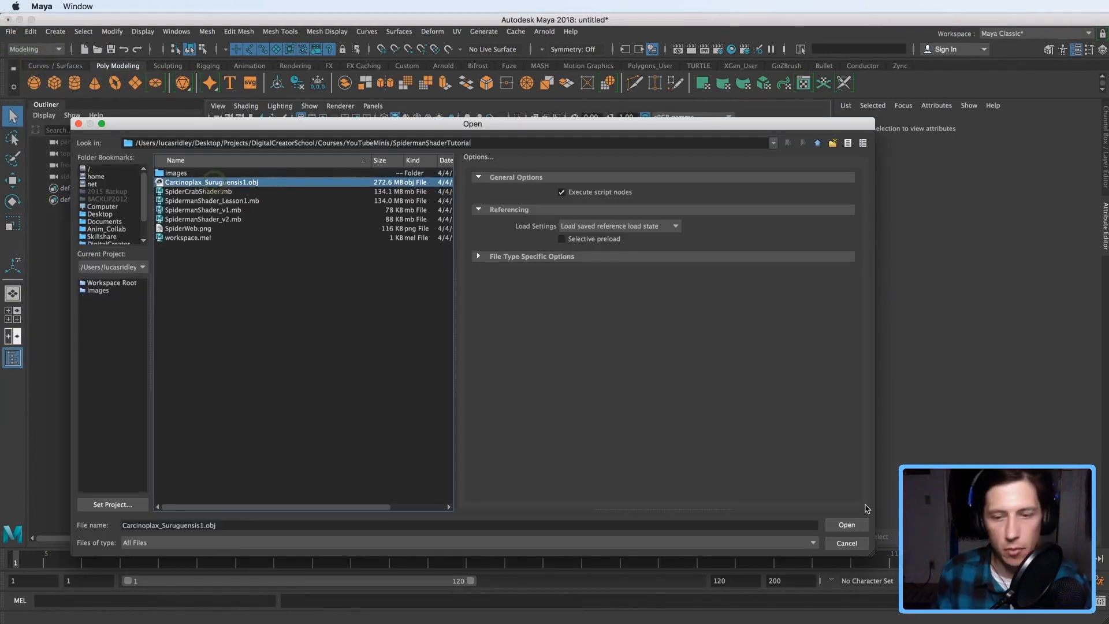
click(847, 524)
click(737, 422)
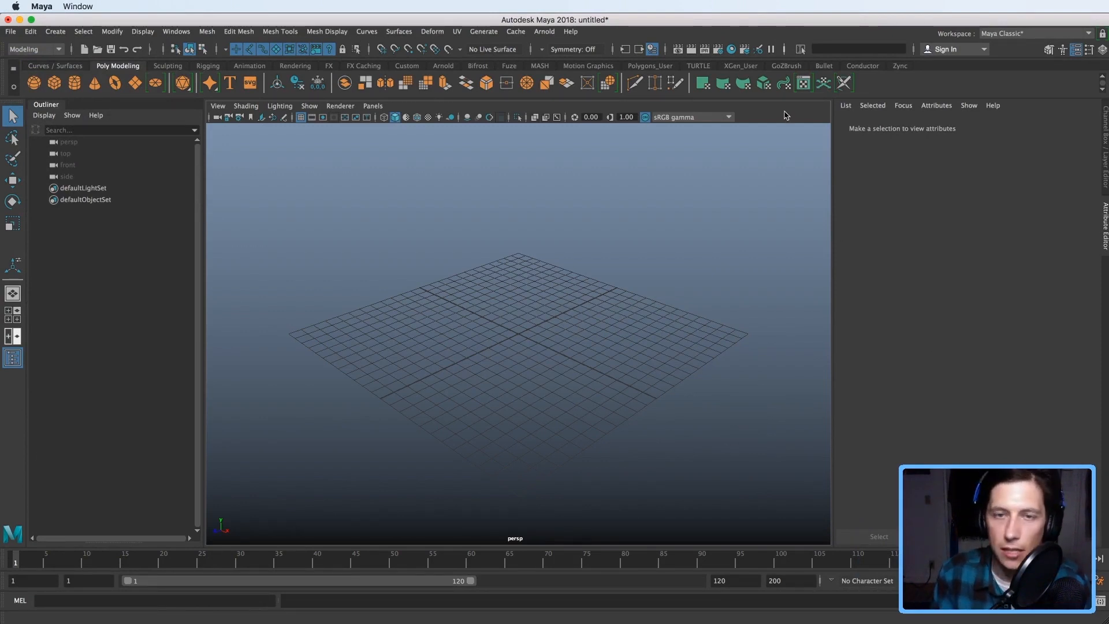
- Show the Channel Box and raise the crab mesh to a Translate Y of about 0.956
alt+middle_drag(517, 300, 514, 328)
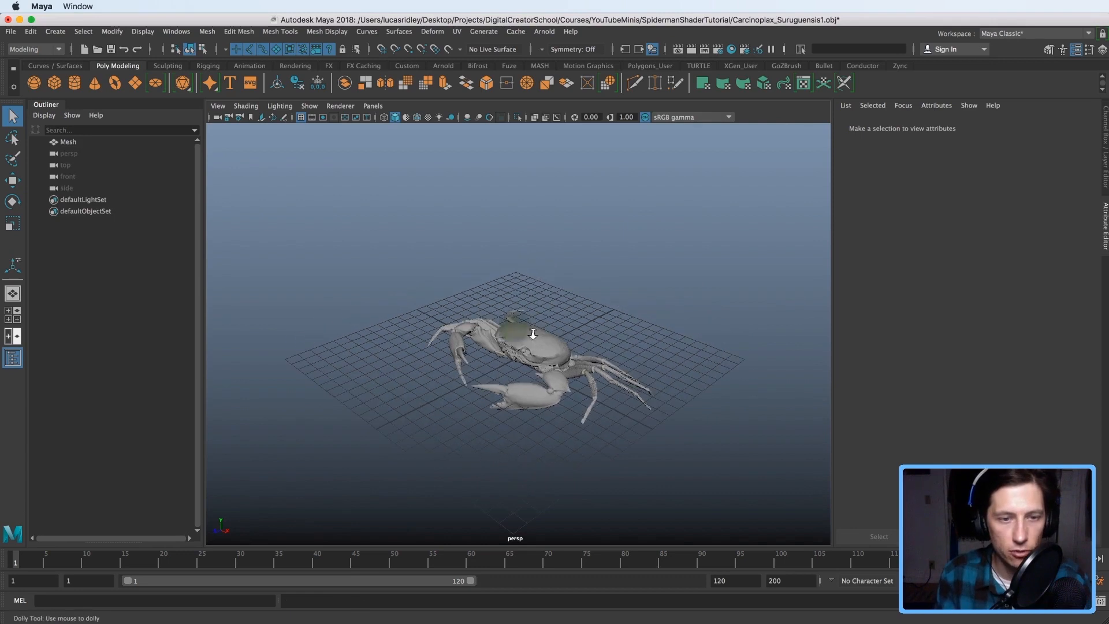
mouse_move(595, 283)
alt+mouse_down()
mouse_move(656, 290)
mouse_move(593, 324)
alt+mouse_up()
alt+right_drag(593, 324, 668, 336)
alt+drag(668, 336, 541, 307)
click(1100, 51)
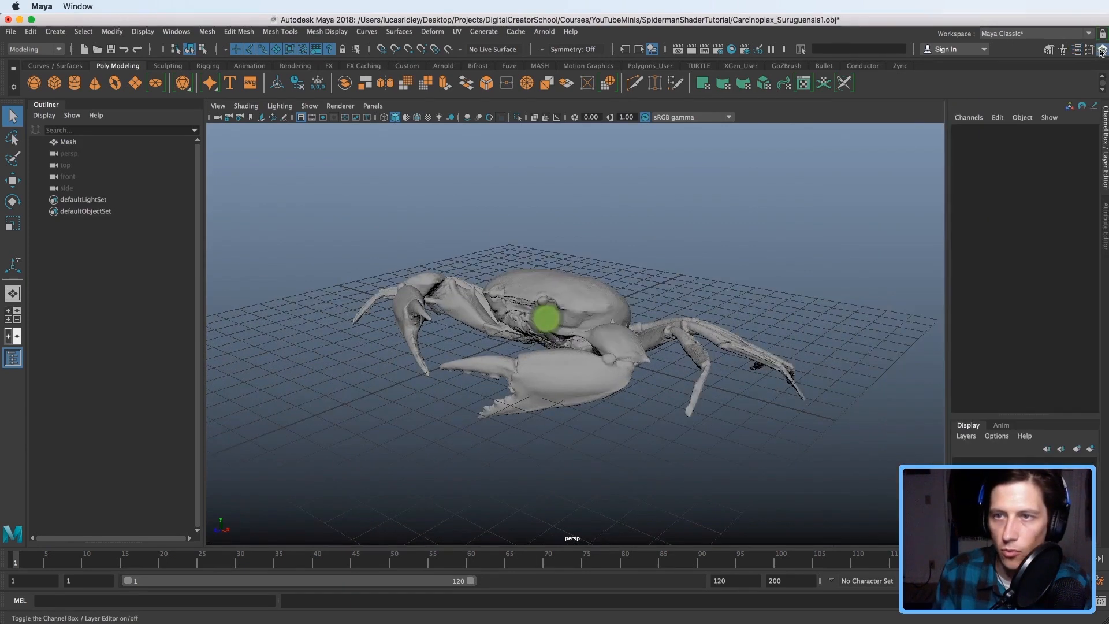
click(1101, 51)
click(1100, 53)
alt+drag(587, 339, 524, 271)
key(w)
click(561, 291)
- Create a polygon plane as the ground under the crab and scale it uniformly to about 28.1
click(134, 82)
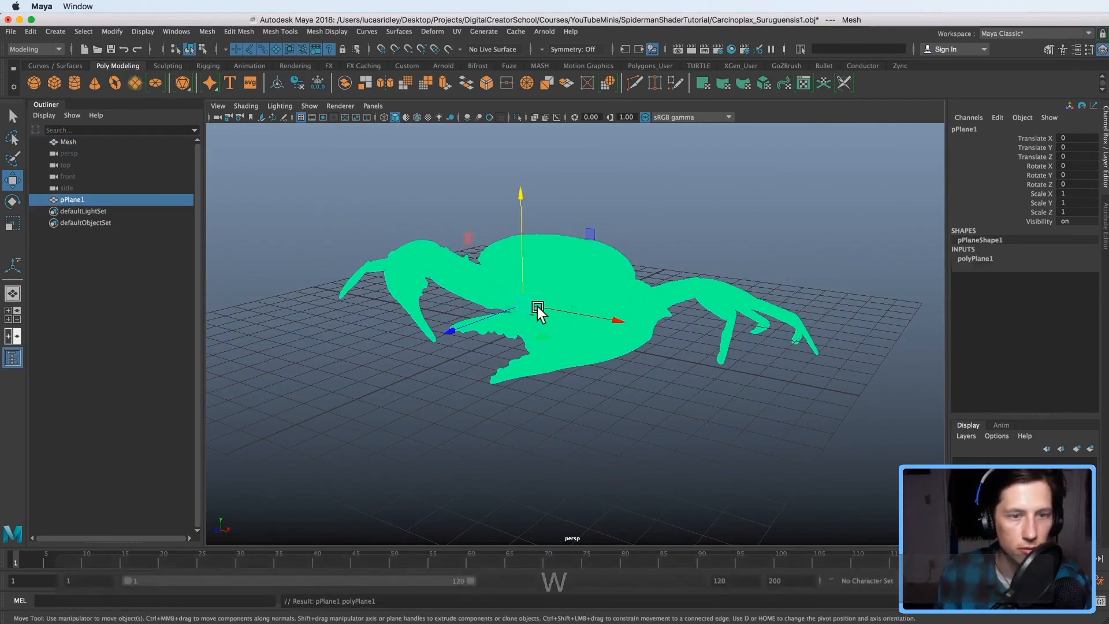
key(r)
drag(523, 328, 1057, 136)
alt+drag(640, 317, 587, 314)
key(w)
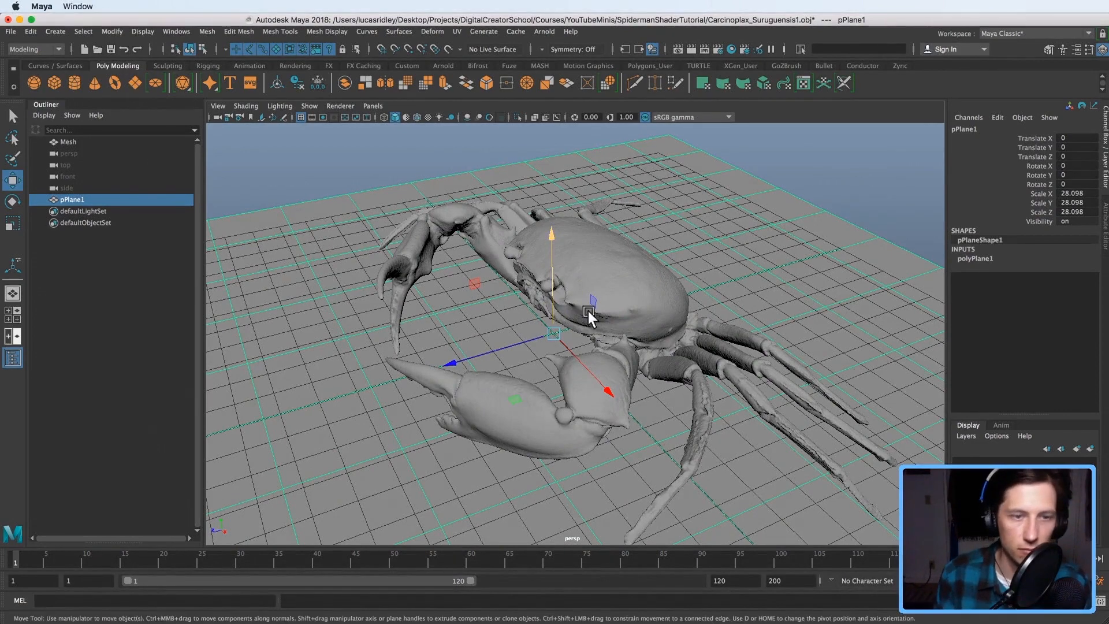
- Inspect the crab on its ground plane from several angles
alt+drag(594, 314, 624, 318)
mouse_move(559, 353)
alt+mouse_down()
mouse_move(589, 354)
mouse_move(580, 358)
alt+mouse_up()
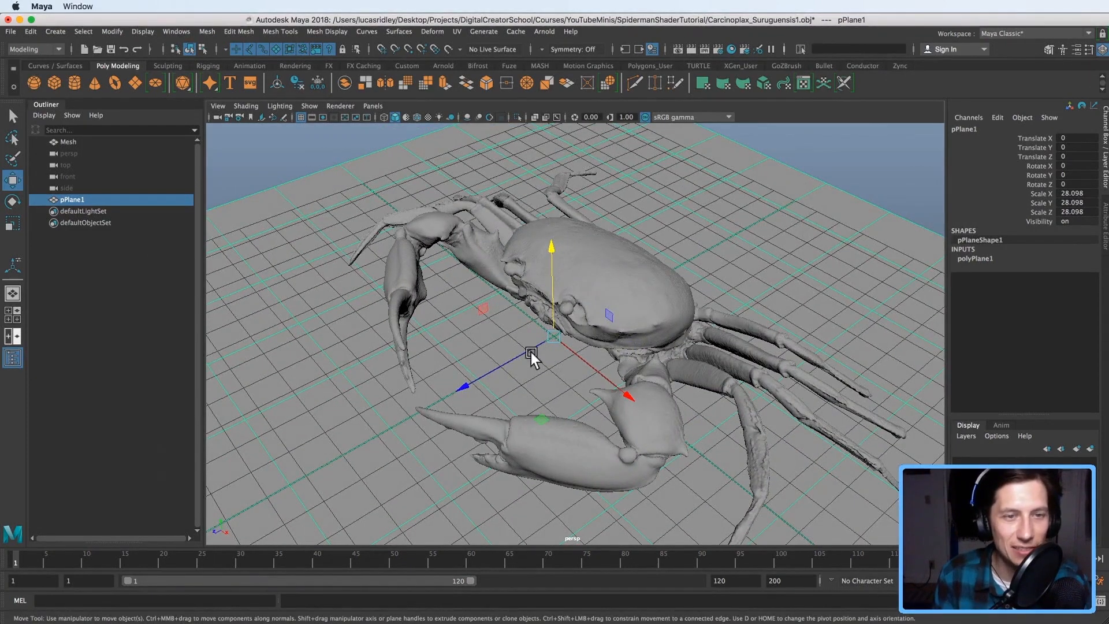
alt+drag(527, 354, 497, 349)
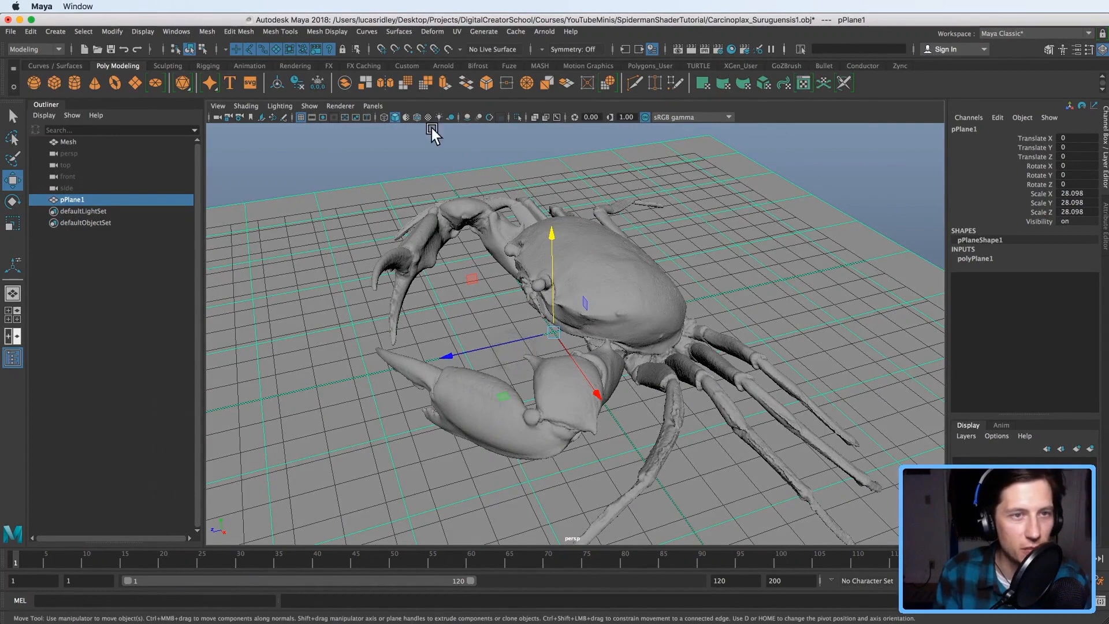
alt+drag(323, 226, 432, 313)
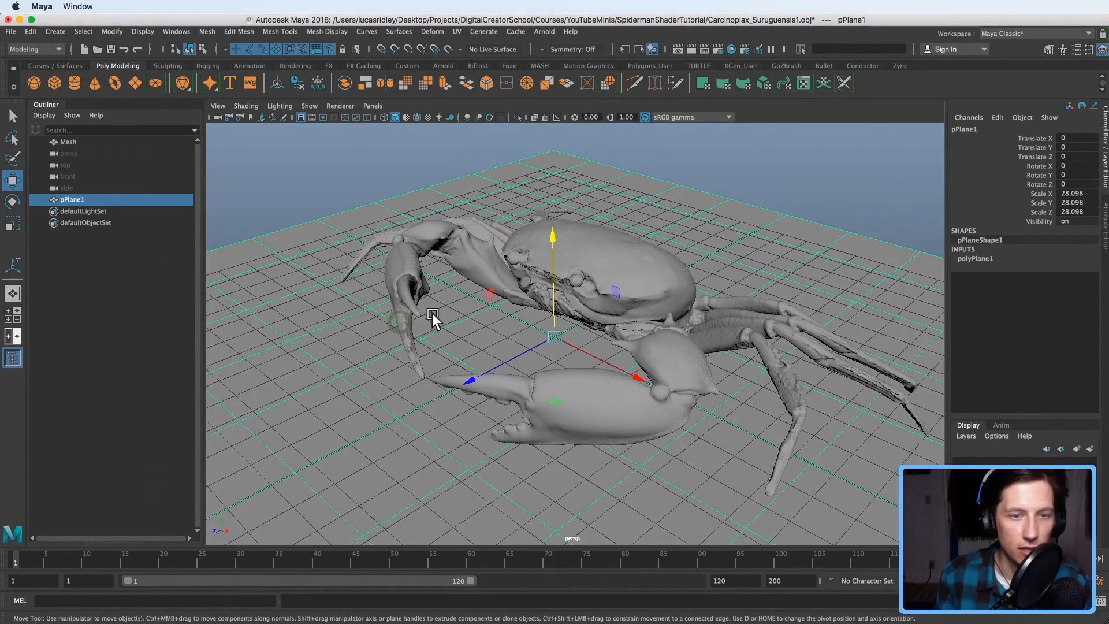
alt+drag(537, 218, 663, 329)
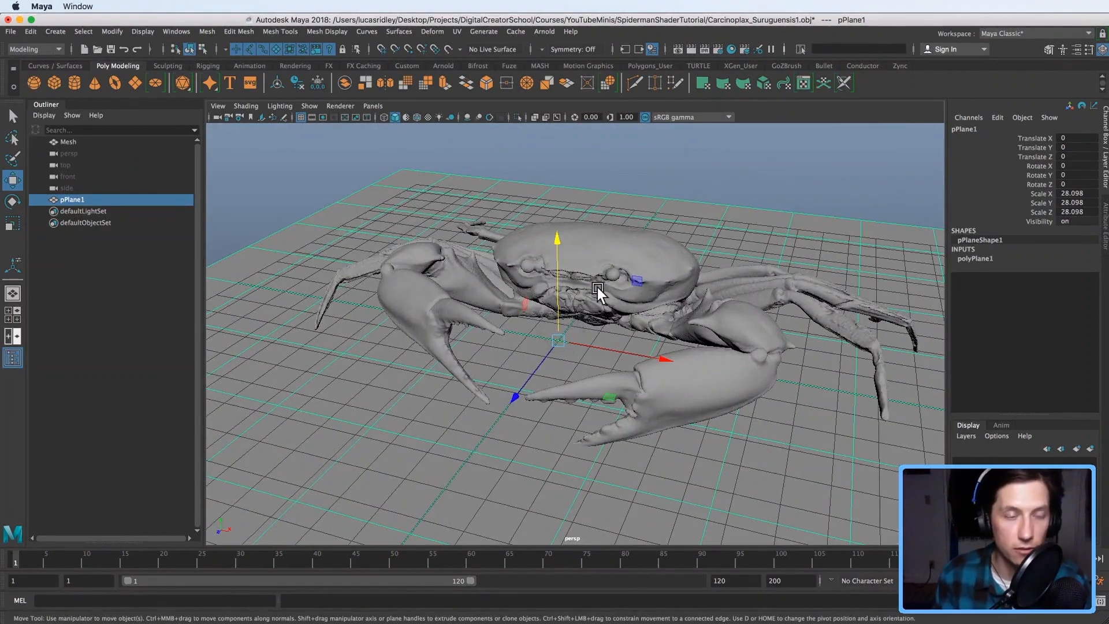
alt+drag(601, 289, 581, 306)
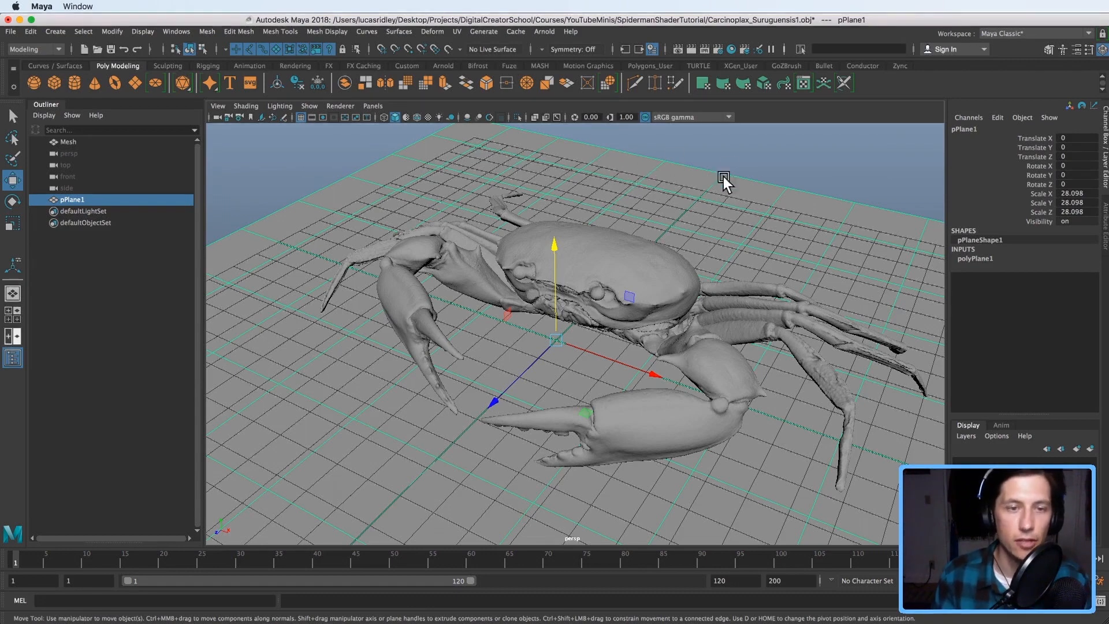
alt+drag(560, 294, 537, 314)
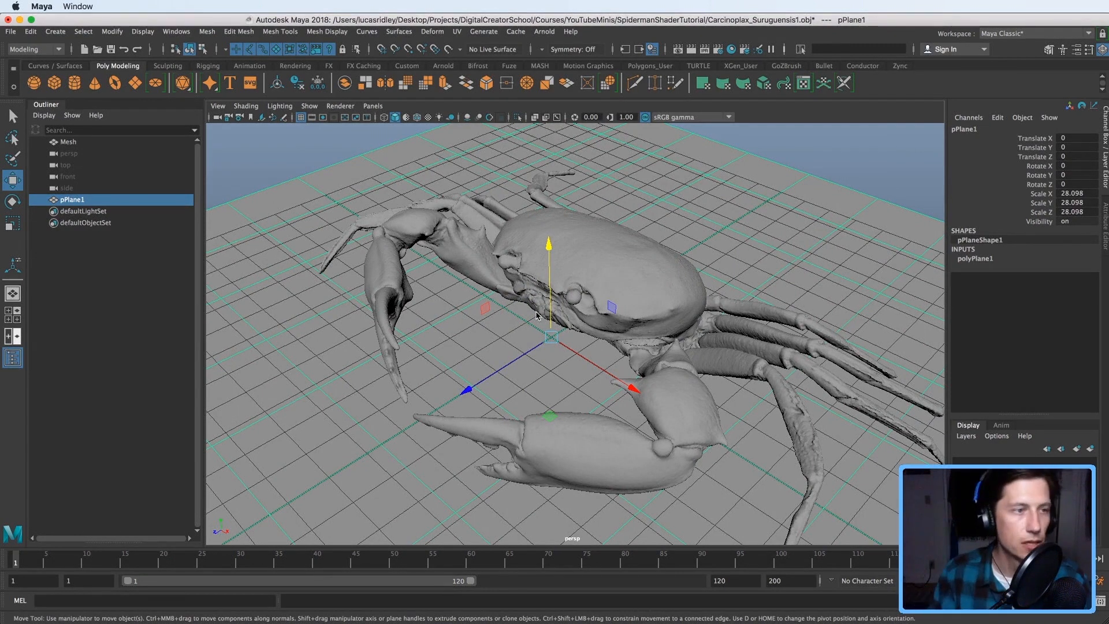
mouse_move(569, 248)
alt+mouse_down()
mouse_move(577, 280)
mouse_move(599, 257)
mouse_move(639, 329)
mouse_move(584, 307)
mouse_move(526, 247)
mouse_move(559, 247)
alt+mouse_up()
- Assign a new Arnold aiToon material to the crab mesh
click(599, 257)
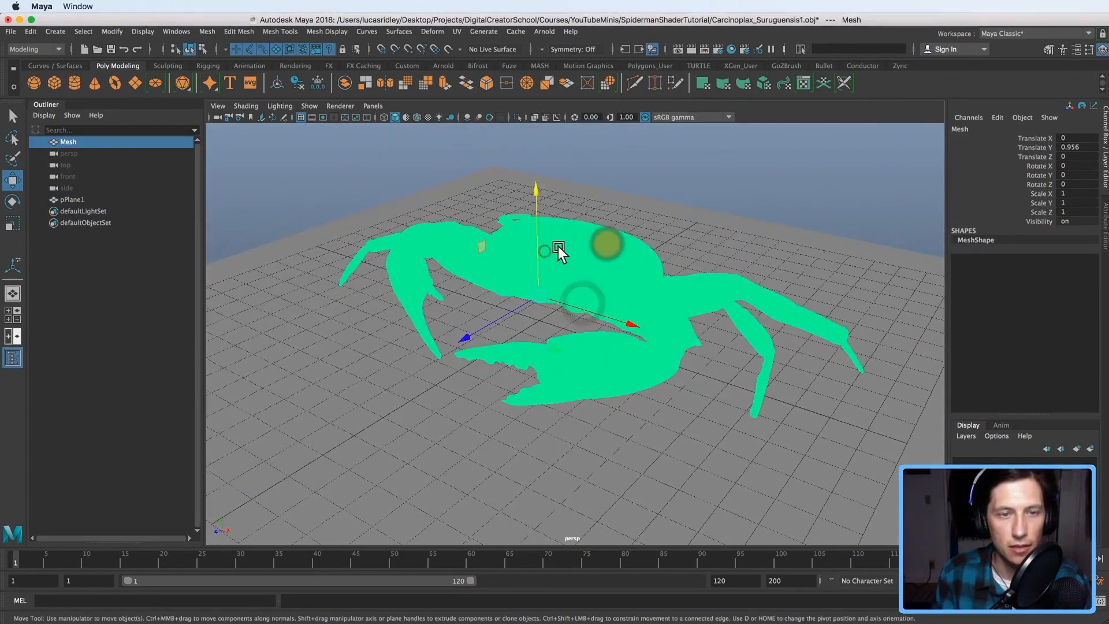
right_drag(560, 246, 591, 532)
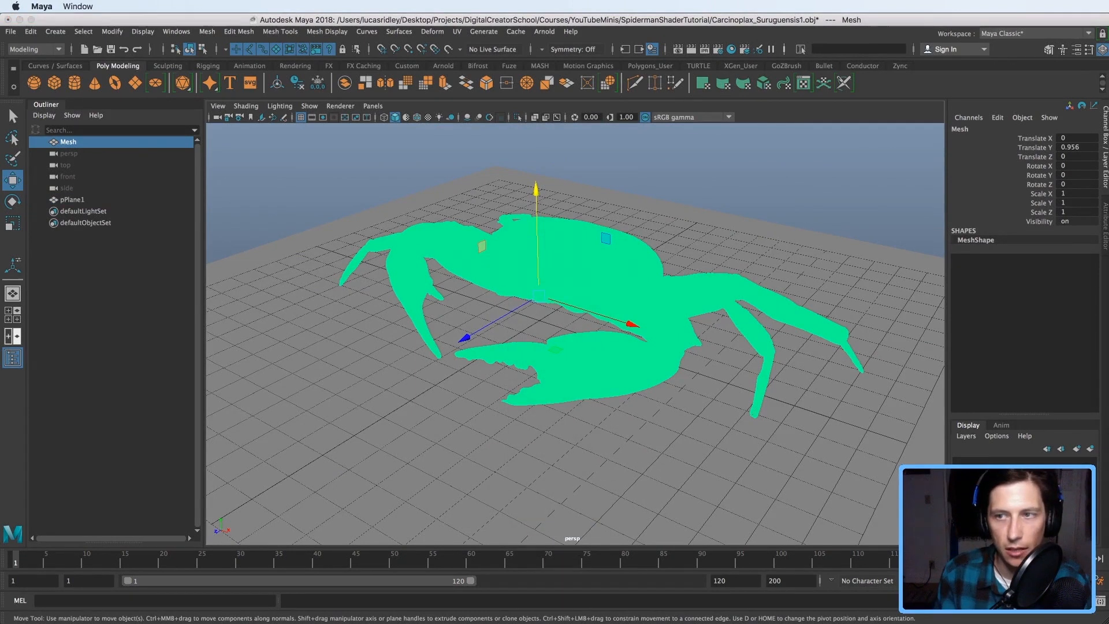
click(414, 211)
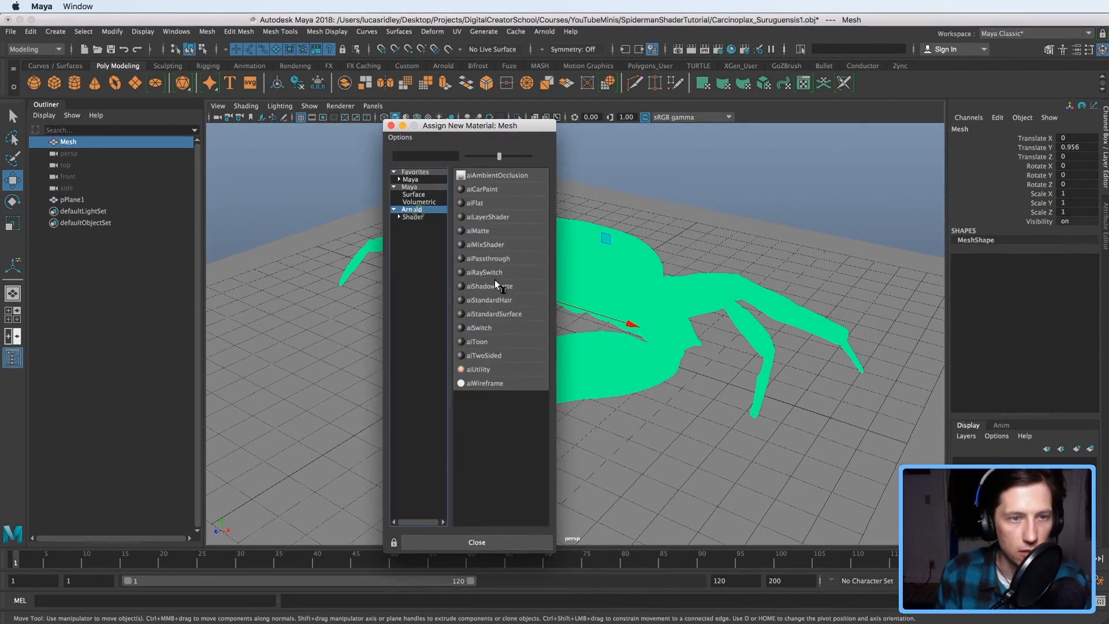
click(491, 344)
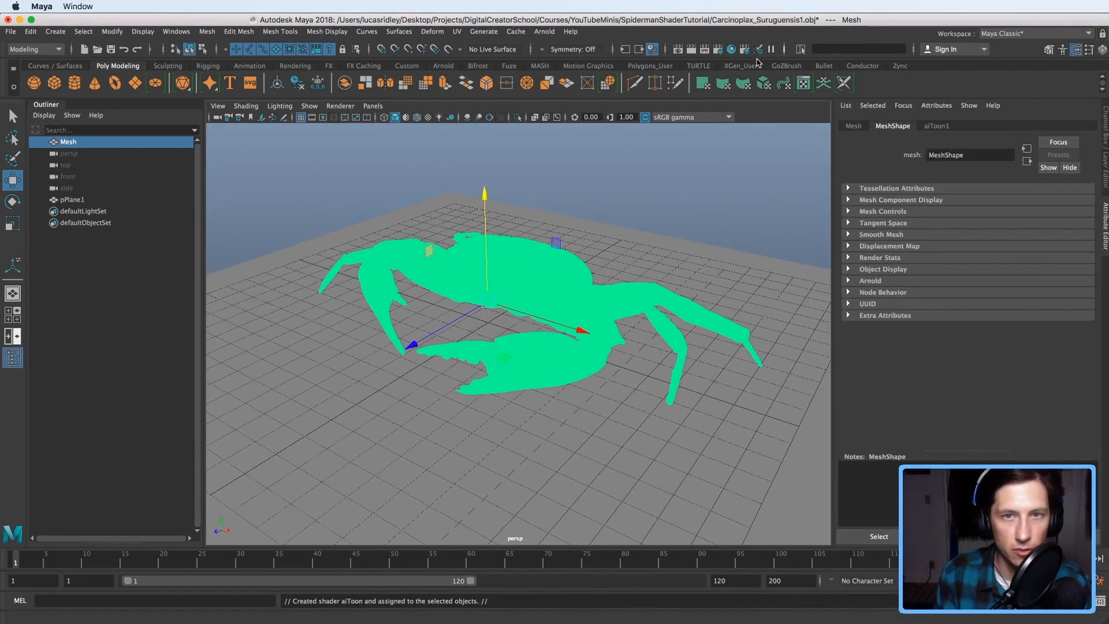
- Open the Hypershade, widen its window and place it so part of the crab remains visible
click(730, 49)
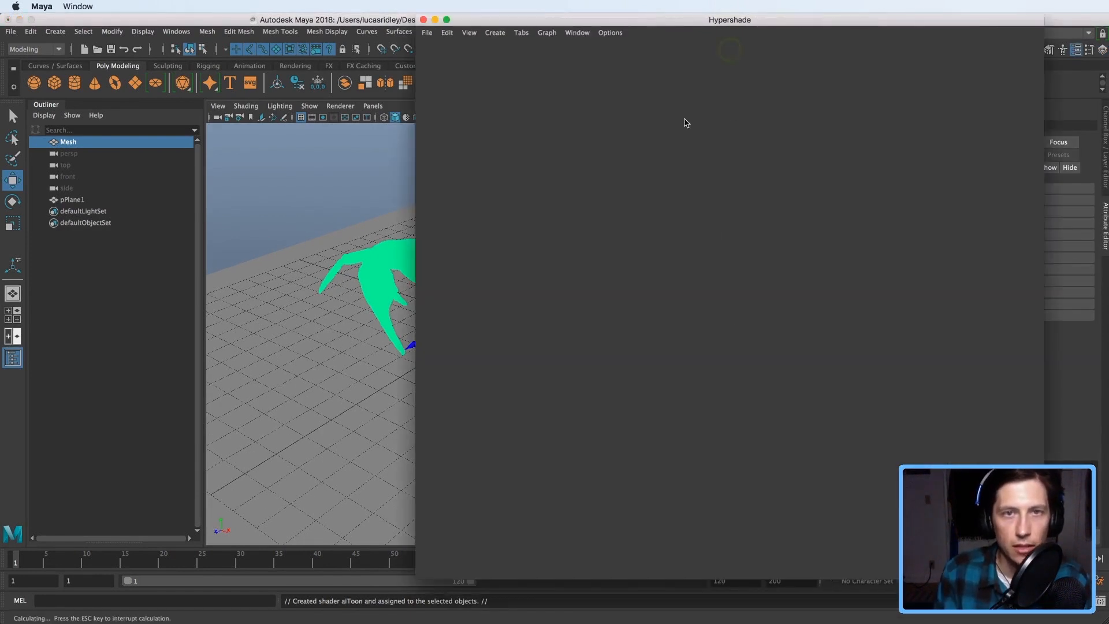
drag(694, 23, 316, 169)
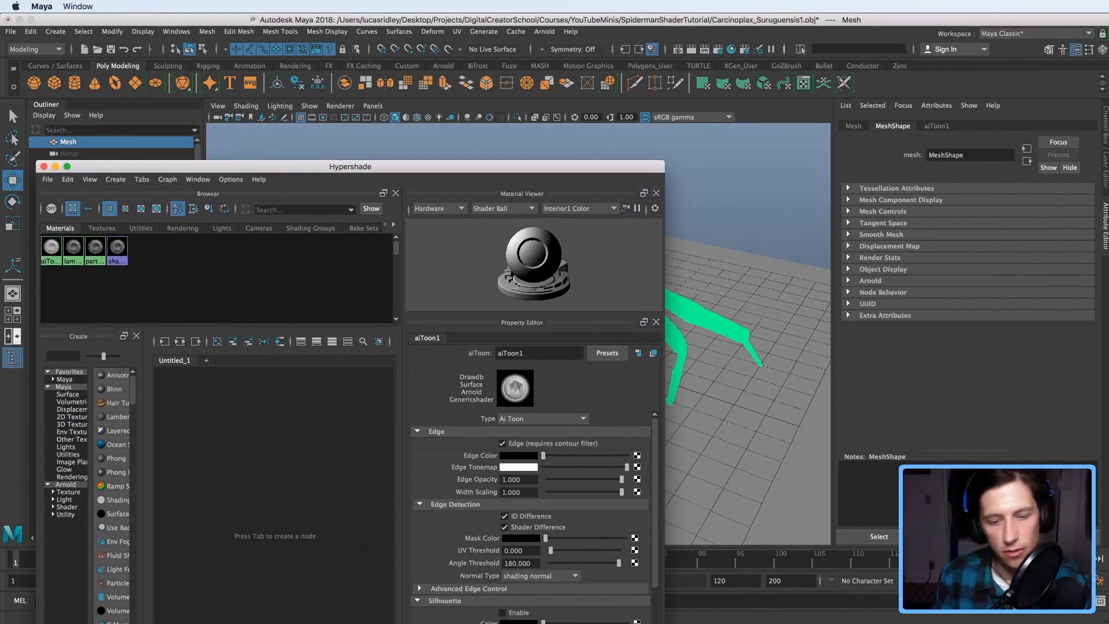
drag(665, 622, 805, 589)
drag(173, 167, 598, 145)
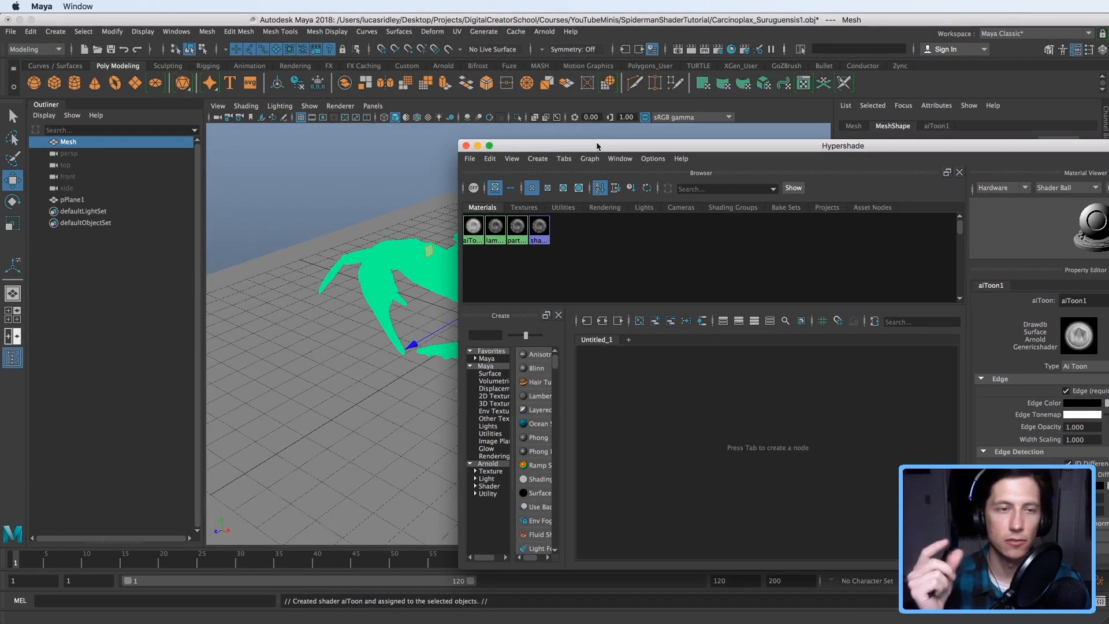
- Switch to Photoshop and handwrite an underlined "mask = ramp" note beneath the highlight label
key(super+Tab)
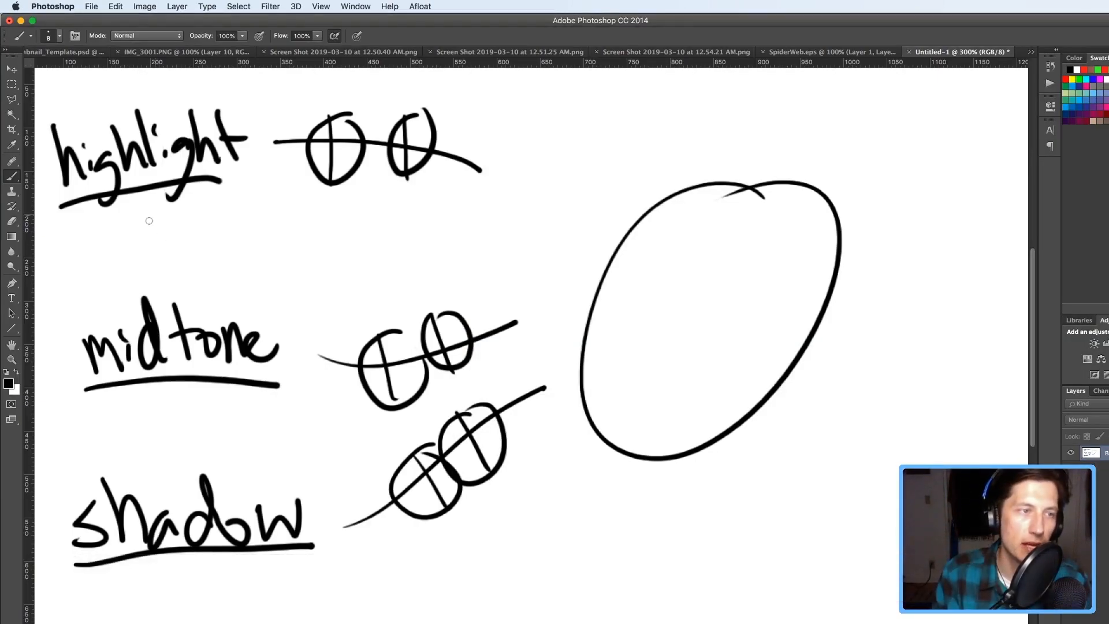
drag(166, 210, 315, 220)
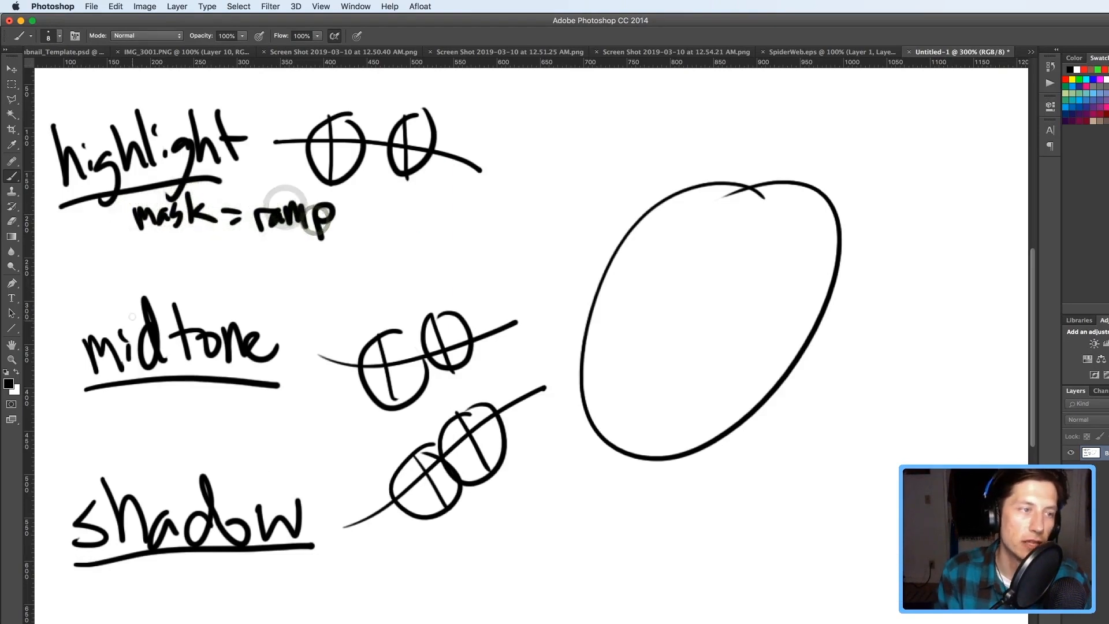
drag(121, 235, 73, 215)
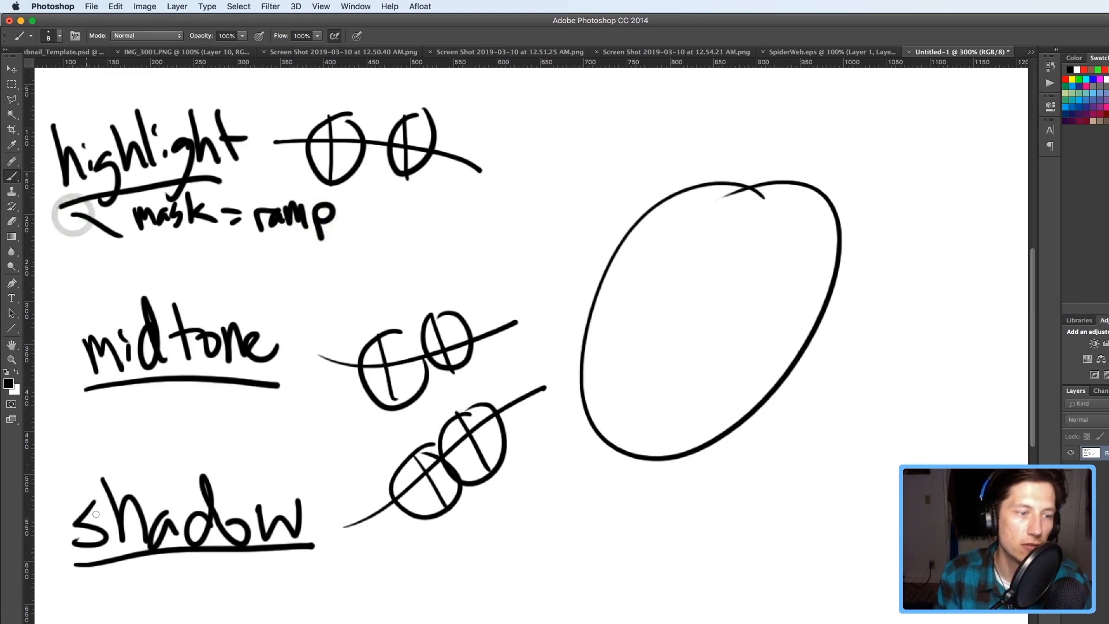
drag(199, 229, 320, 239)
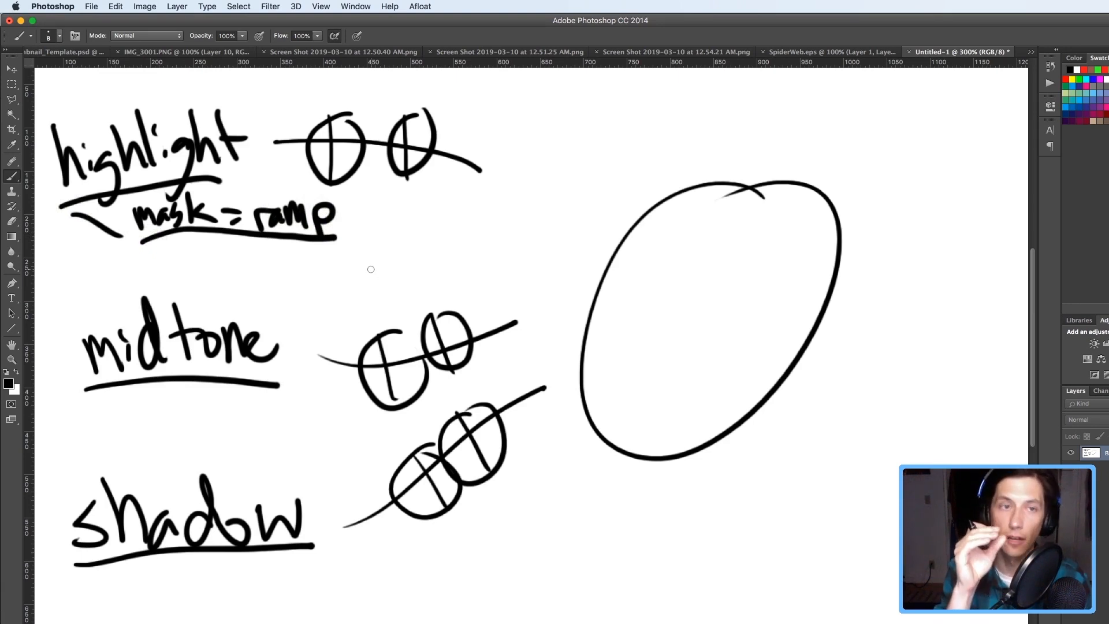
- Switch back to Maya and move the Hypershade window away from the crab in the viewport
key(super+Tab)
key(super+Tab)
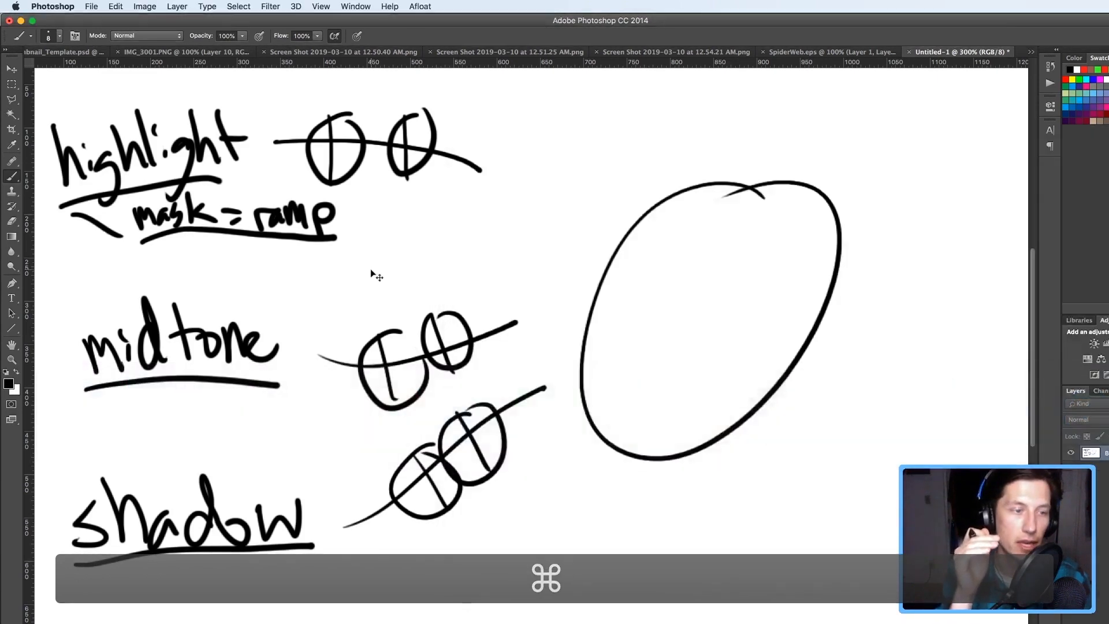
key(super+Tab)
key(super+Tab)
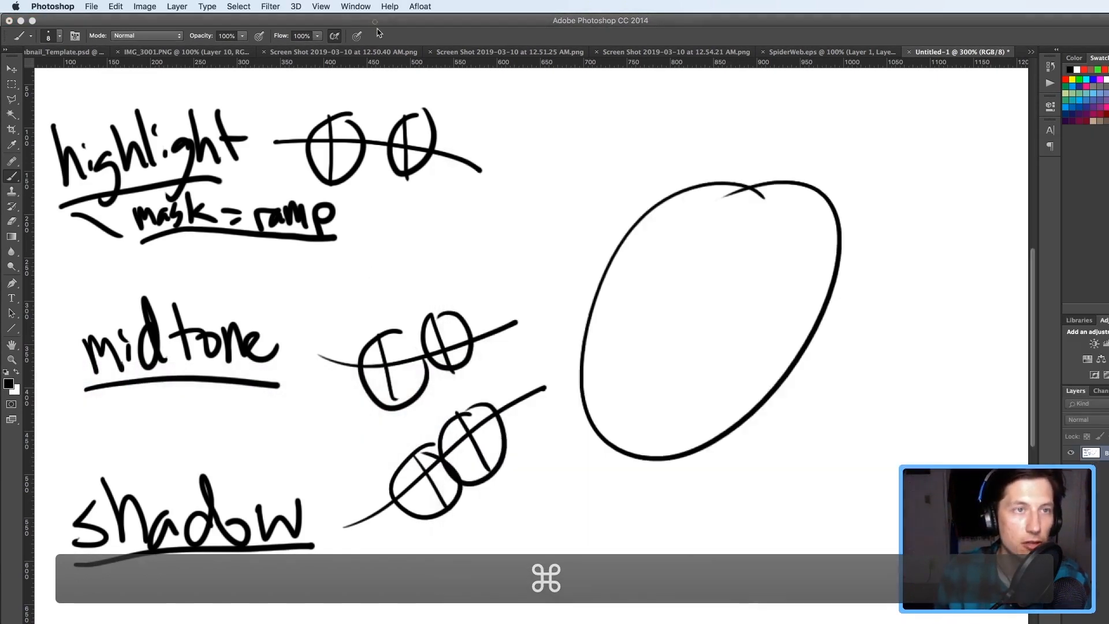
key(super+Tab)
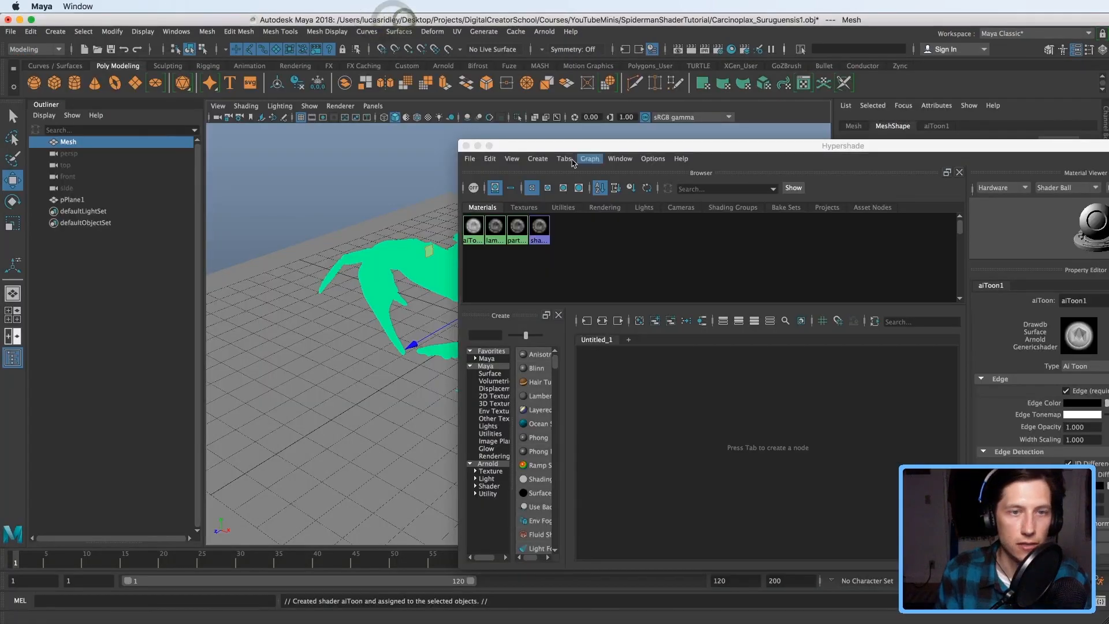
drag(553, 144, 639, 436)
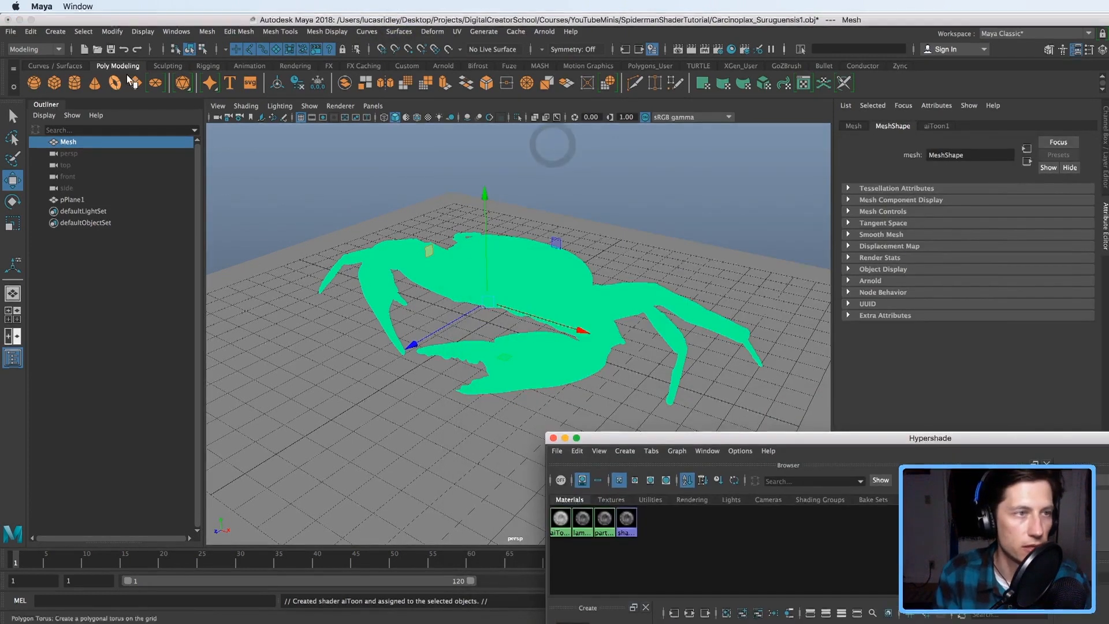
- Add a directional light to the crab scene
click(294, 66)
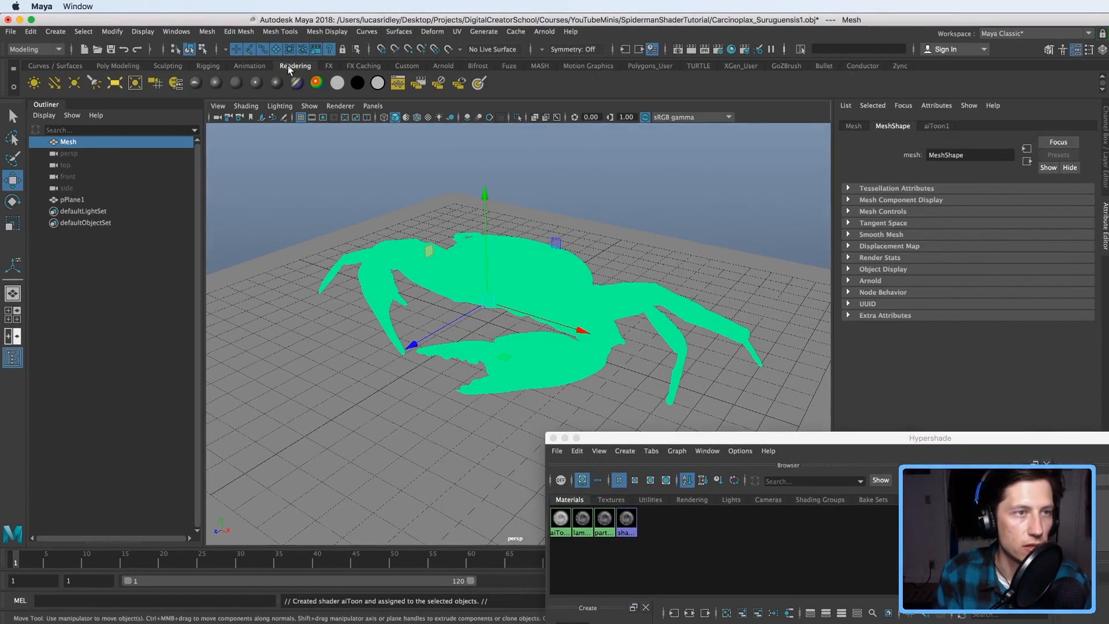
click(53, 83)
alt+drag(497, 249, 455, 261)
key(r)
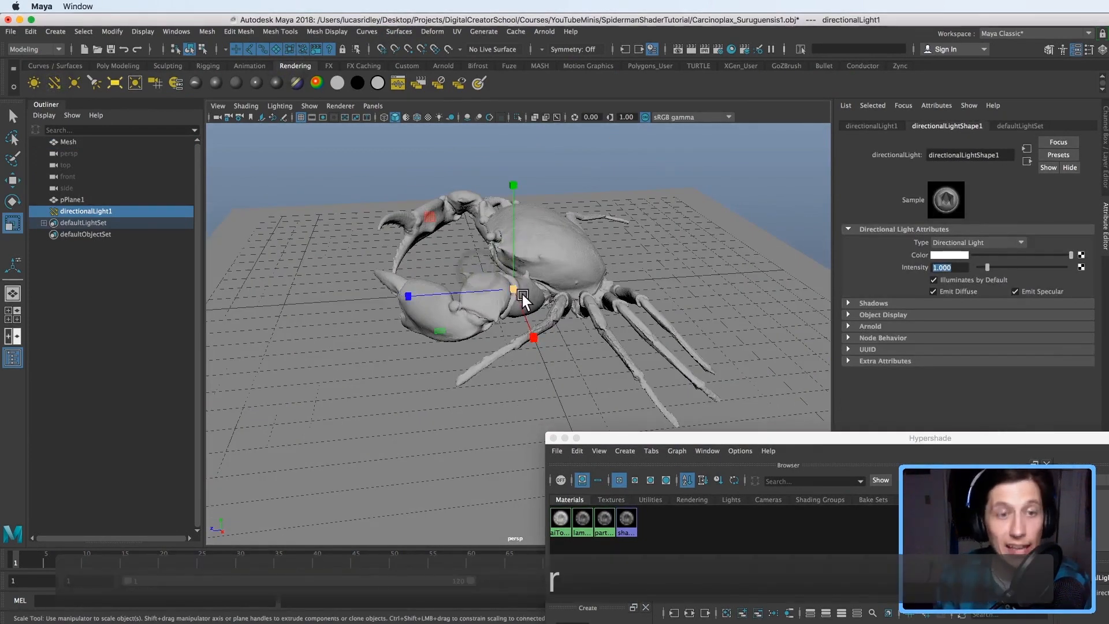
key(w)
mouse_move(521, 278)
alt+mouse_down()
mouse_move(512, 217)
mouse_move(521, 261)
alt+mouse_up()
- Tilt the directional light about -27 degrees around X and move it to about Y 3.2, Z 3.1
key(e)
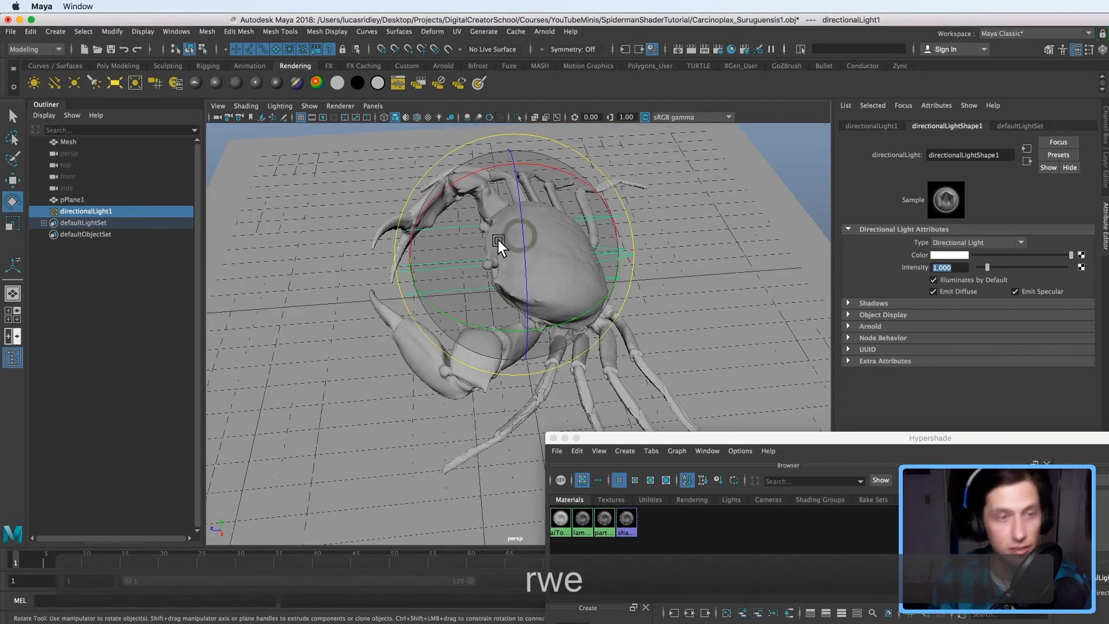
drag(460, 178, 509, 165)
key(w)
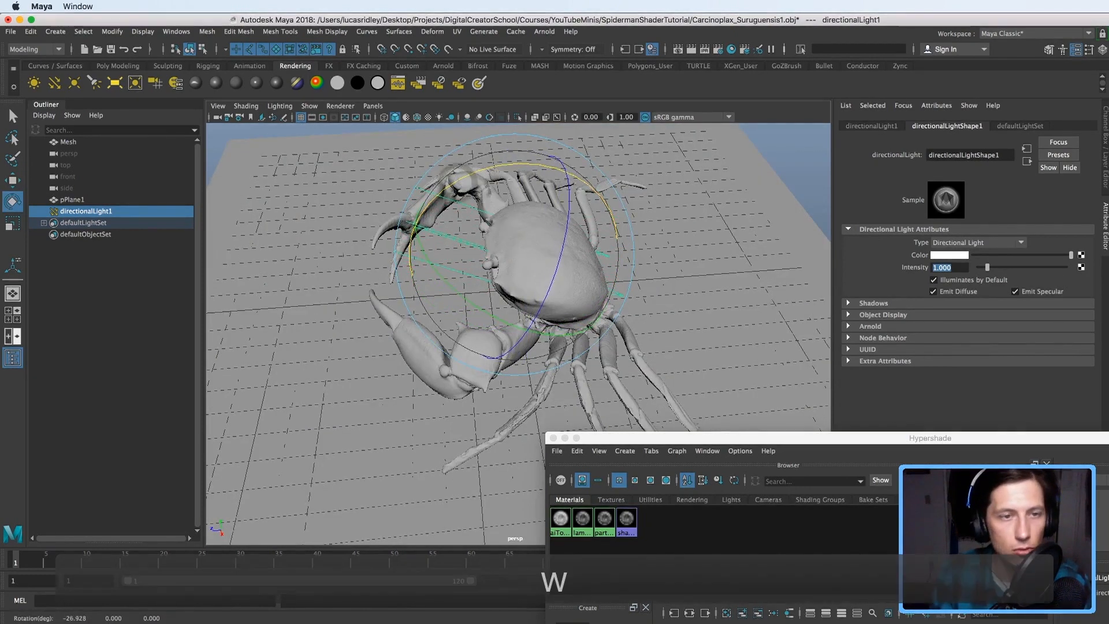
alt+drag(536, 244, 402, 192)
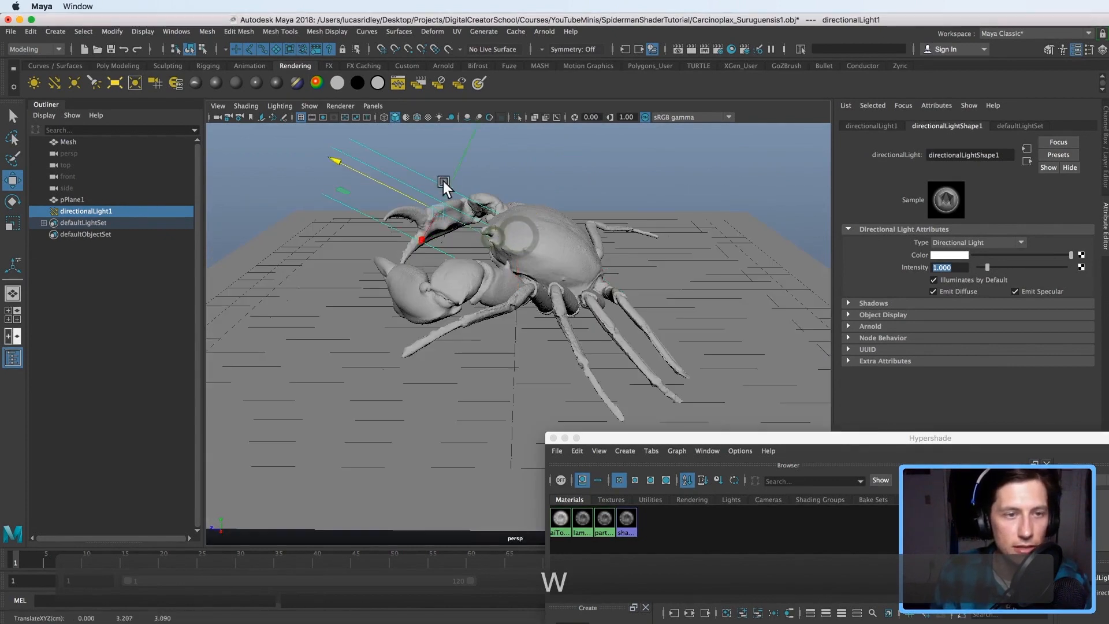
- Reposition the directional light in front of the crab's claws and rotate it to aim diagonally down across the shell
alt+middle_drag(443, 187, 464, 241)
alt+drag(464, 241, 353, 248)
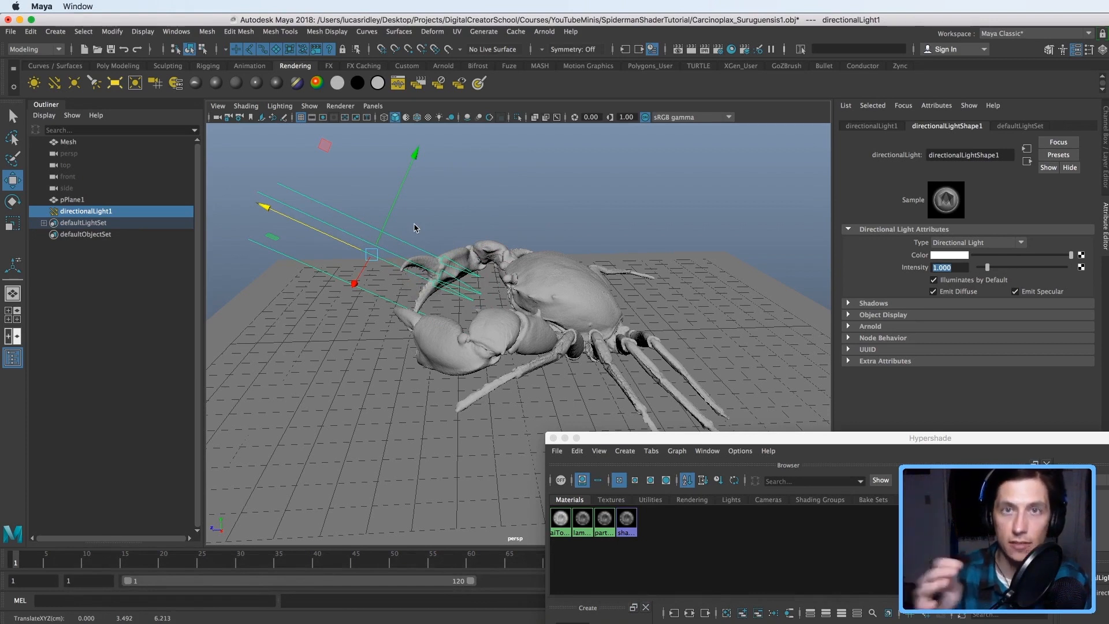
mouse_move(502, 279)
alt+mouse_down()
mouse_move(485, 276)
mouse_move(506, 270)
alt+mouse_up()
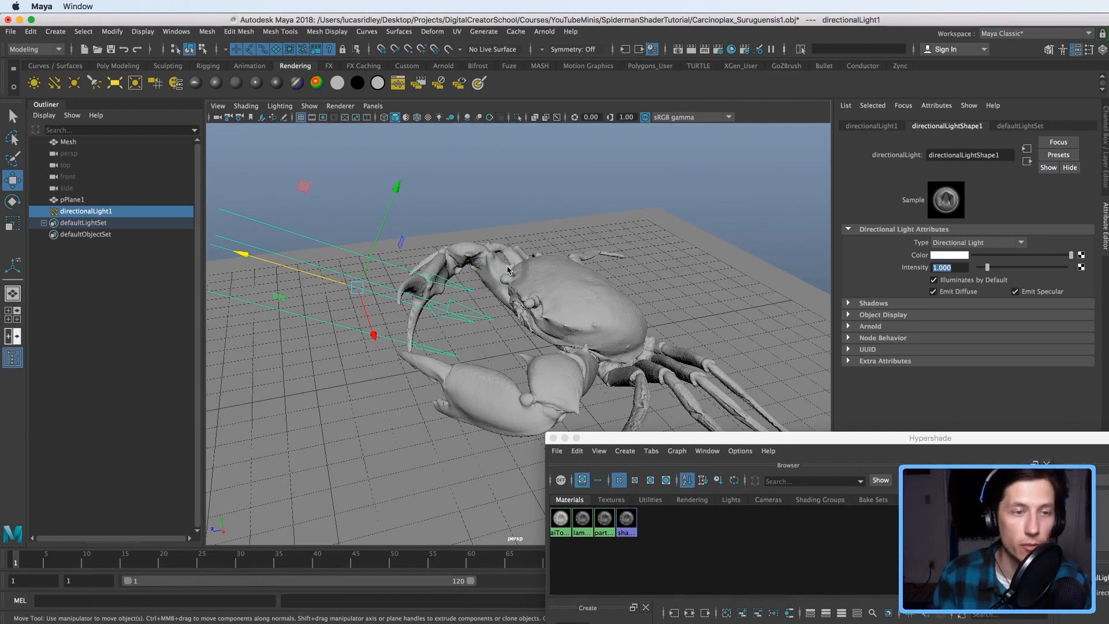
drag(368, 239, 428, 279)
alt+drag(425, 228, 404, 263)
key(e)
drag(370, 199, 389, 201)
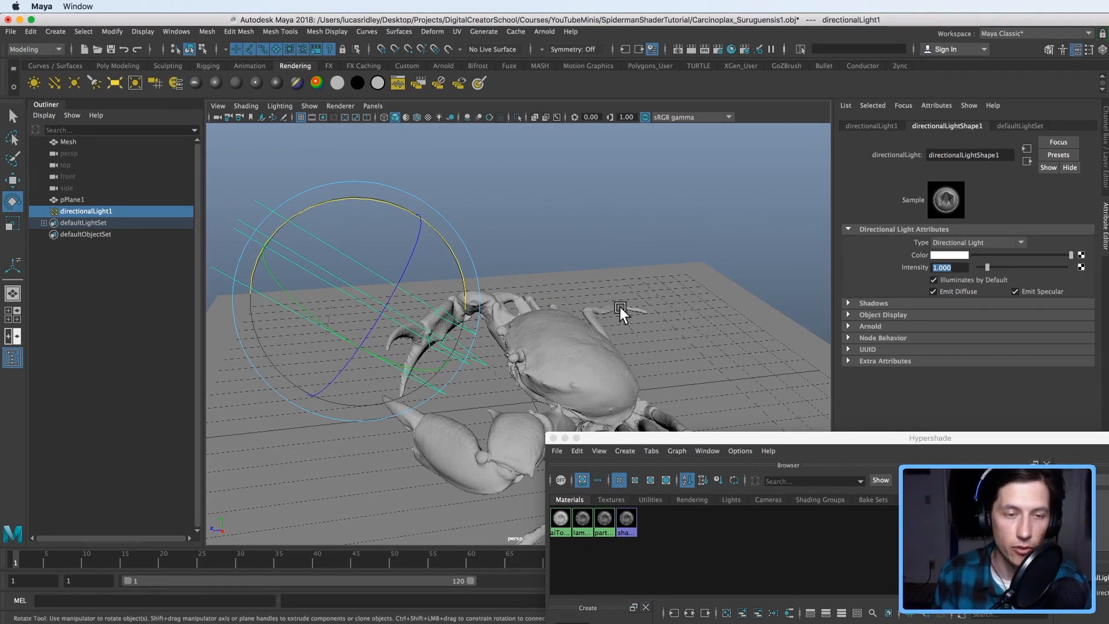
alt+drag(573, 296, 552, 308)
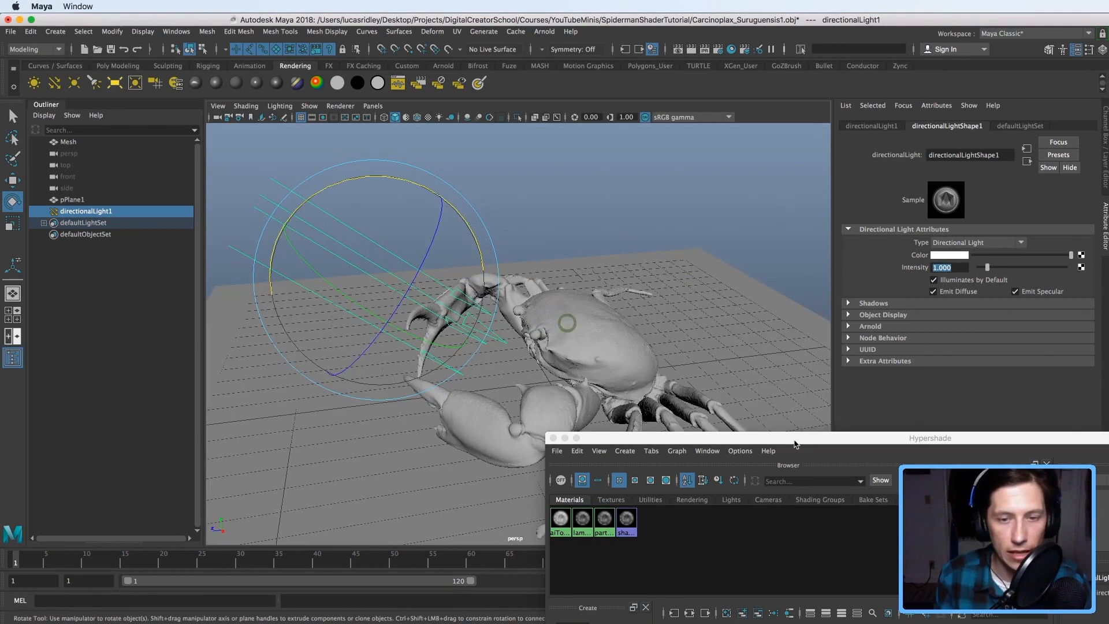
- Select the crab mesh and graph its aiToon1 material network in the Hypershade, placing the window over the viewport
drag(796, 465, 599, 521)
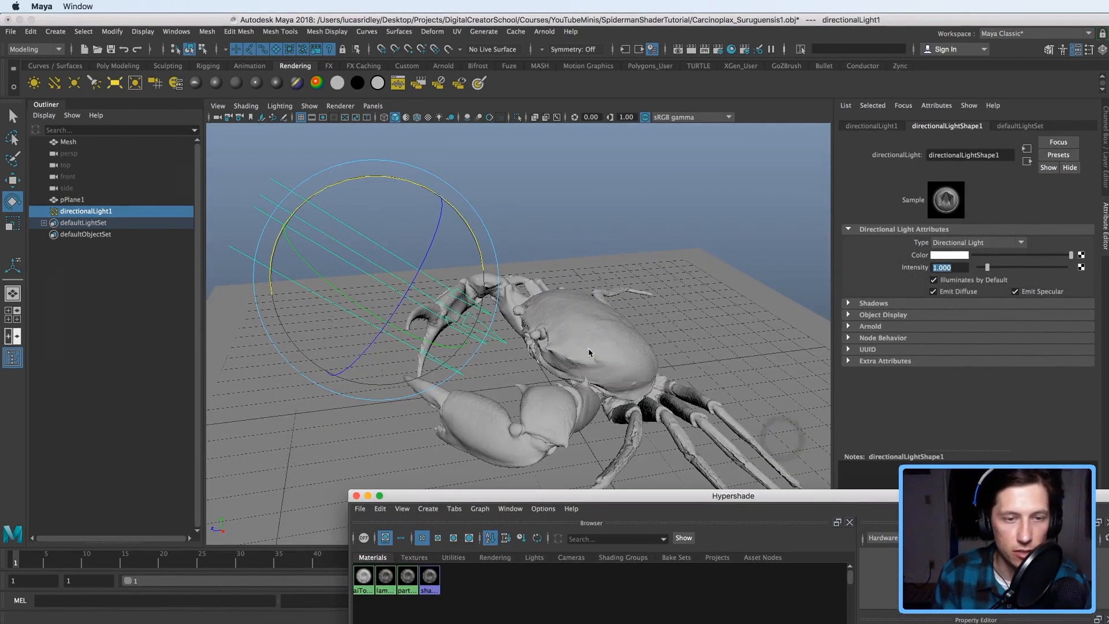
click(607, 382)
drag(667, 500, 488, 103)
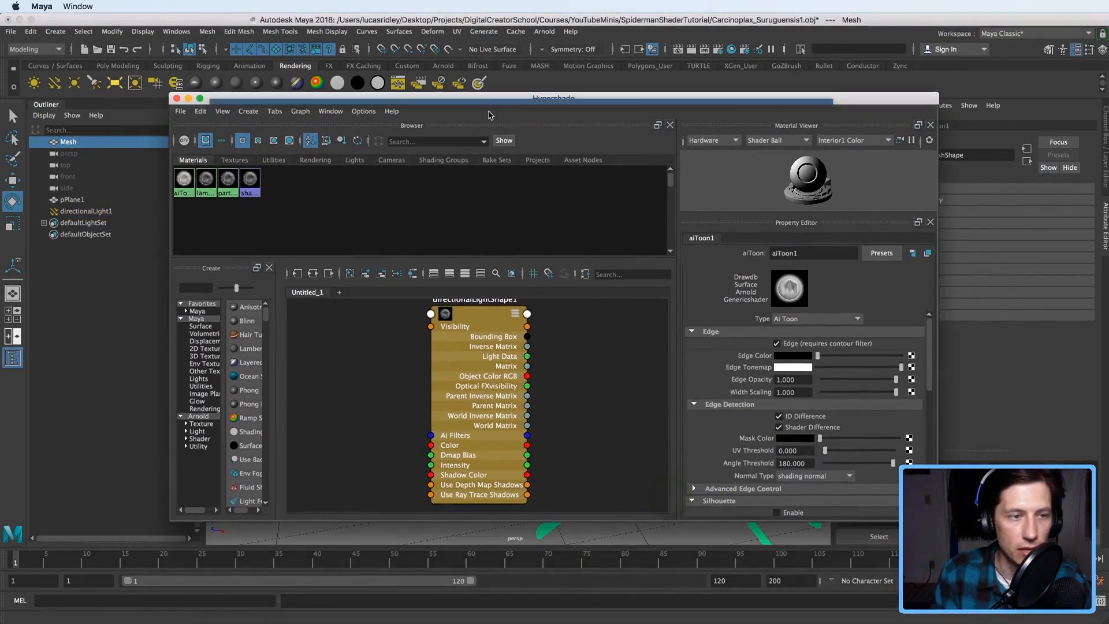
click(414, 277)
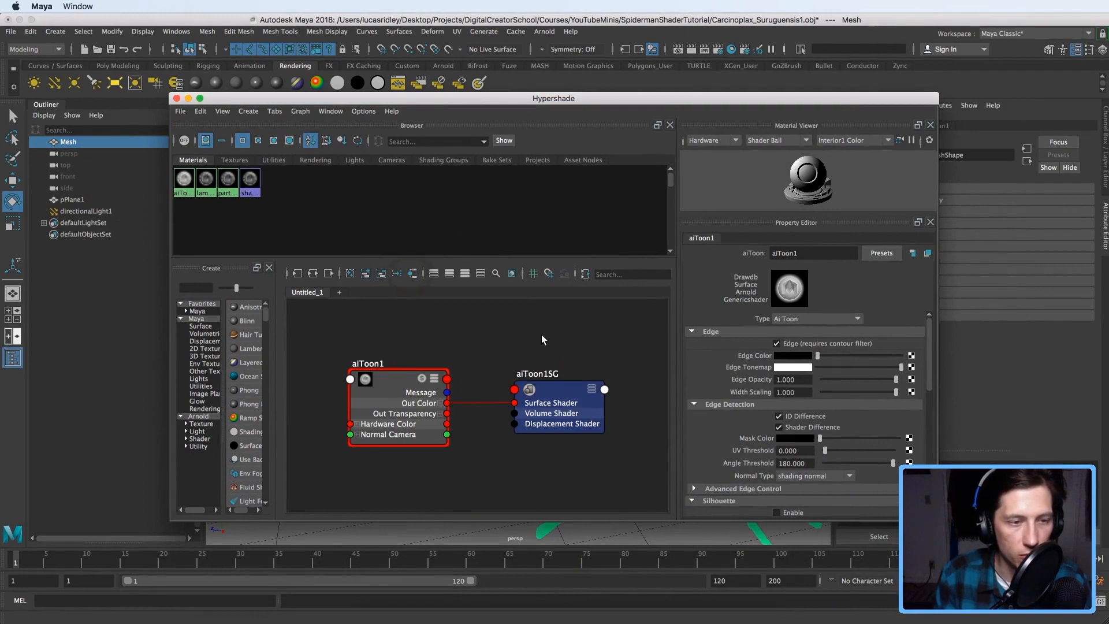
drag(592, 105, 548, 122)
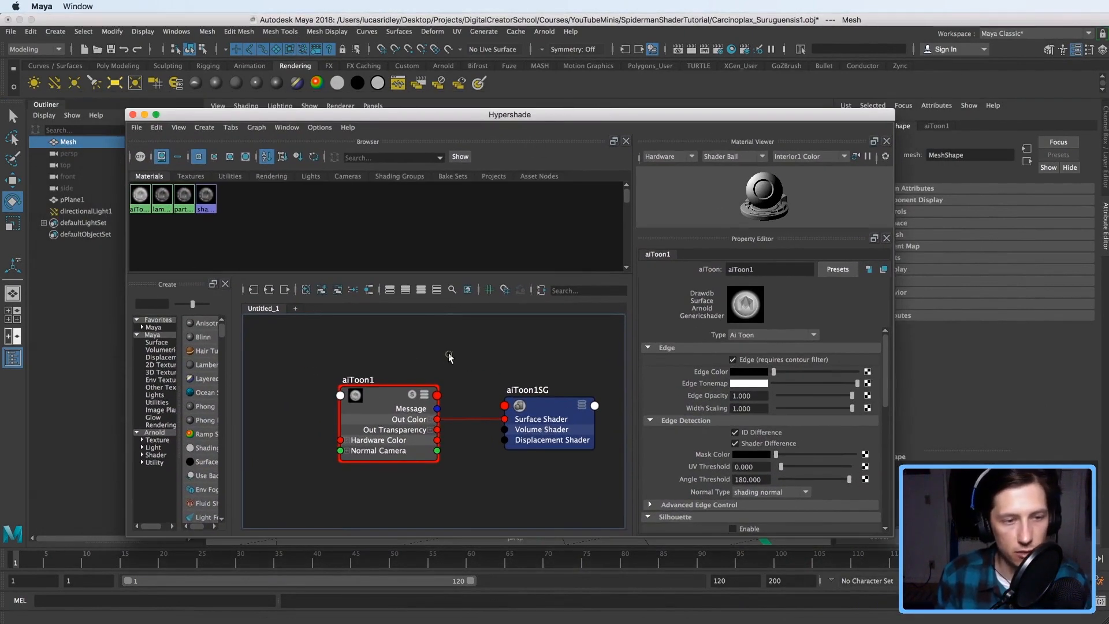
- Create a ramp node of the Texture type in the Hypershade work area
key(Tab)
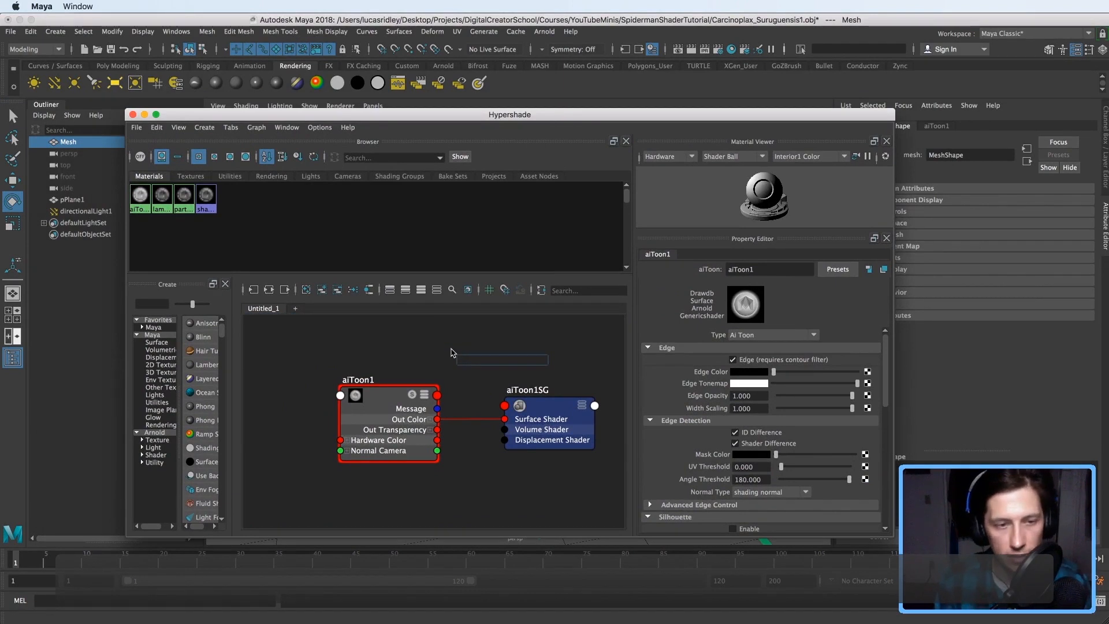
click(429, 347)
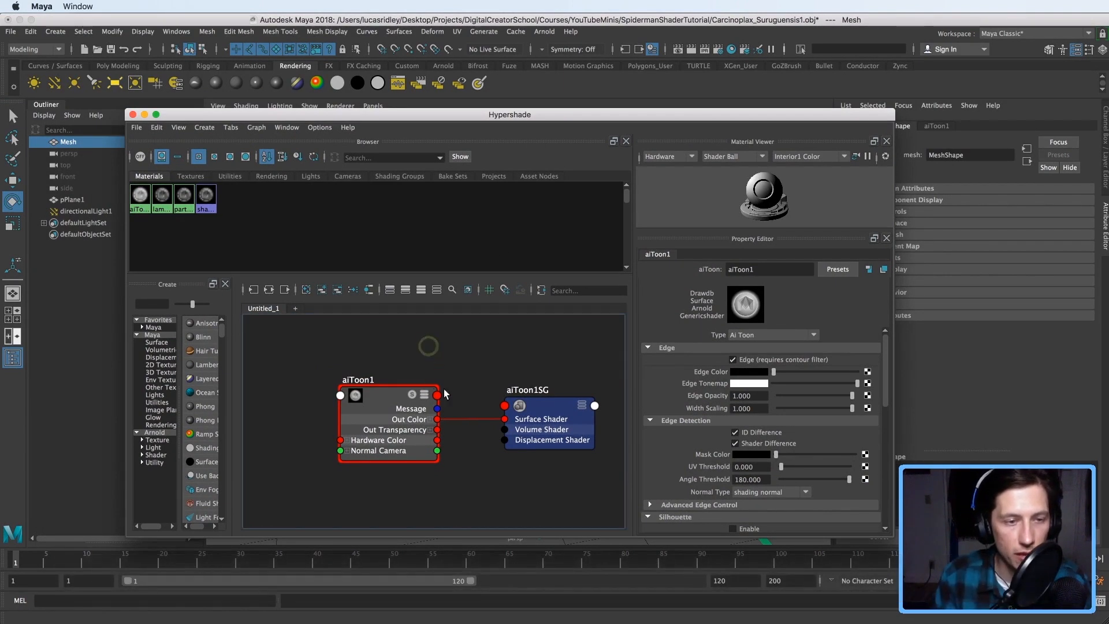
key(Tab)
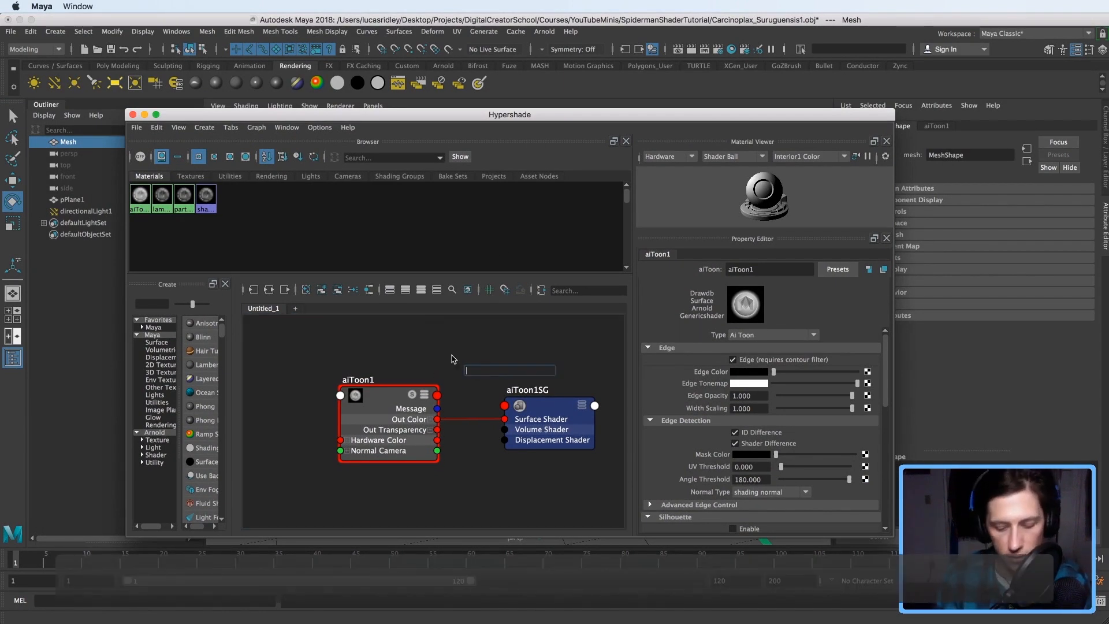
text(ramp)
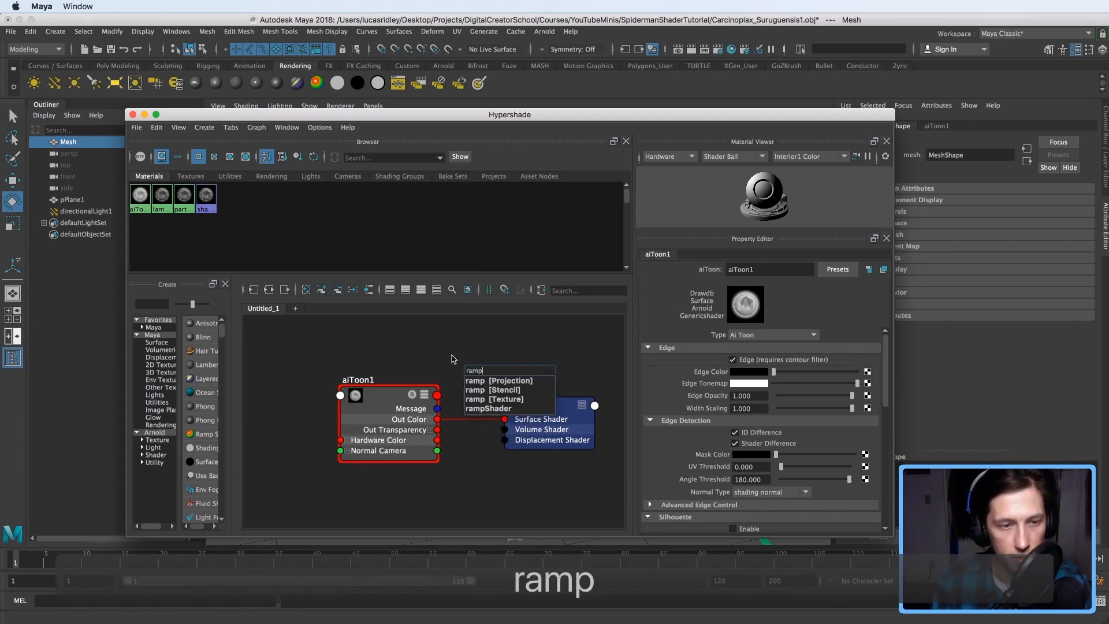
key(Down)
key(Down)
key(Down)
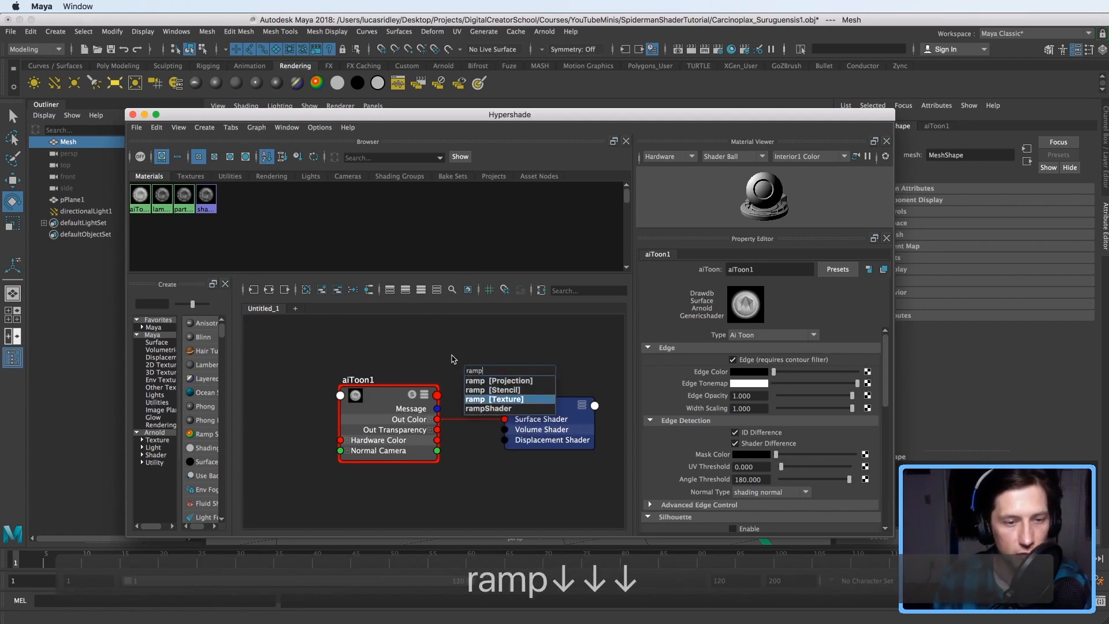
key(Return)
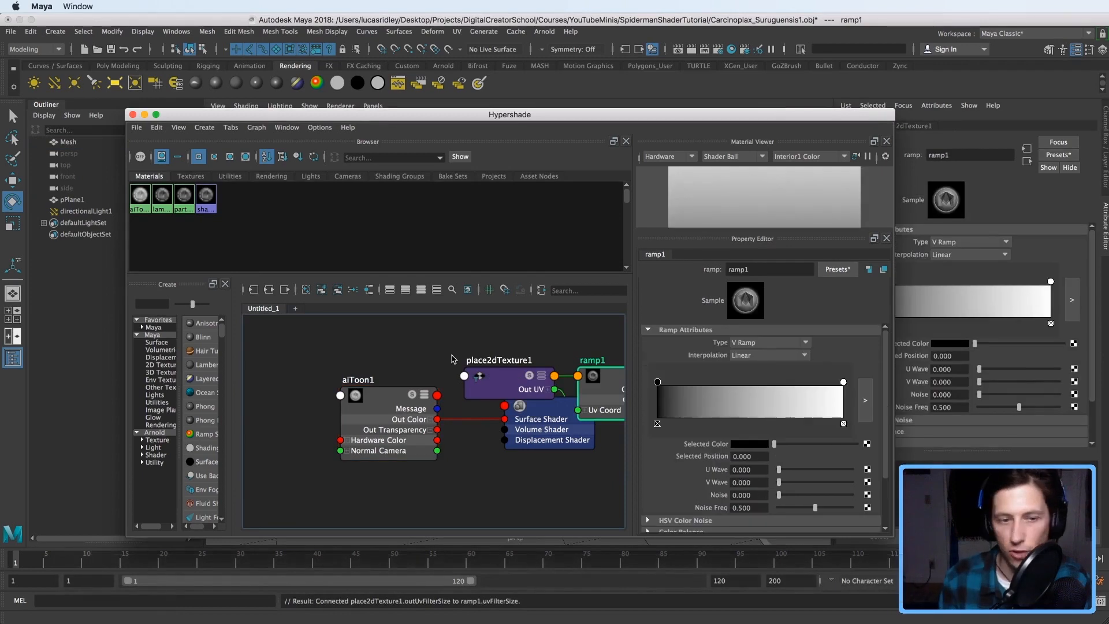
- Arrange the place2dTexture1 and ramp1 nodes on the input side of the aiToon1 node
alt+middle_drag(495, 358, 455, 356)
alt+right_drag(455, 356, 463, 372)
drag(445, 347, 327, 357)
alt+middle_drag(400, 359, 492, 350)
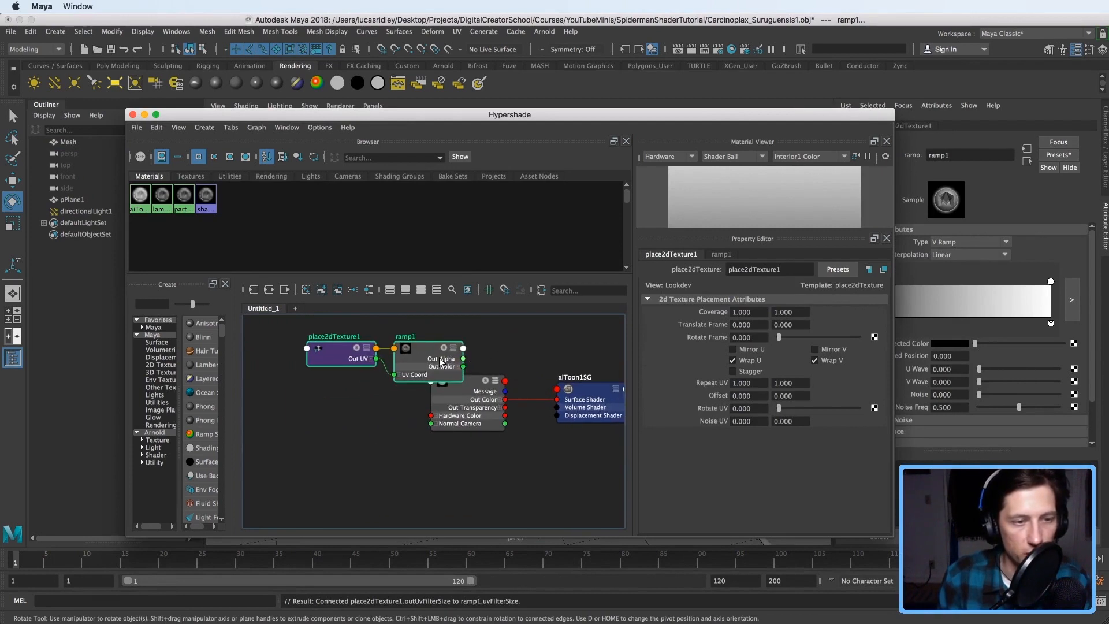
drag(419, 349, 373, 377)
- Enlarge the Hypershade window and close its Create panel to widen the node work area
drag(708, 112, 840, 18)
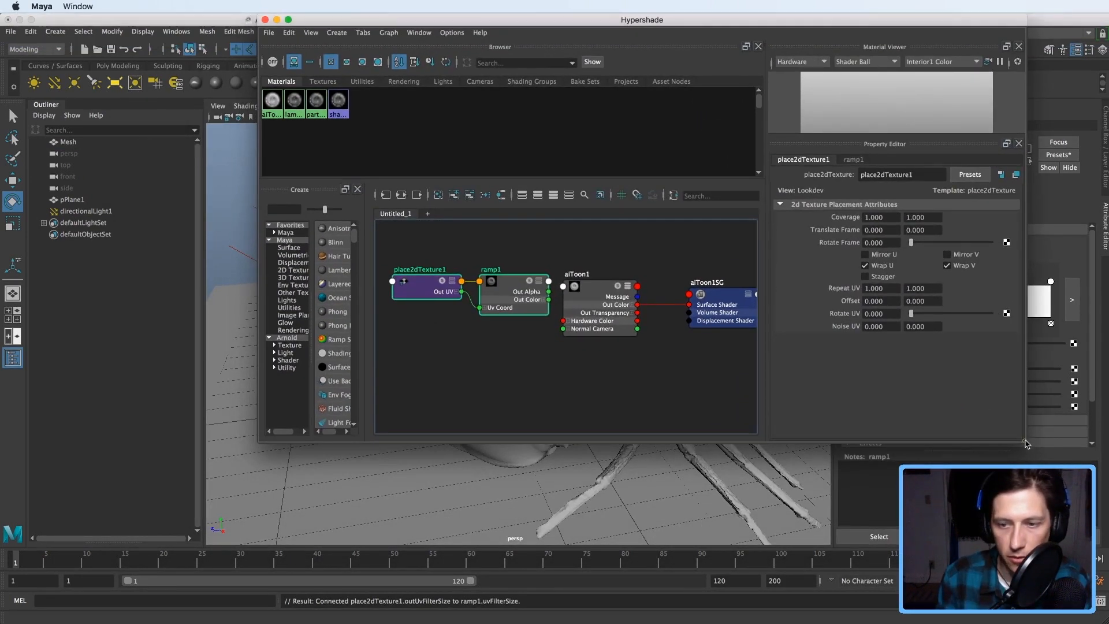
drag(1026, 444, 1036, 598)
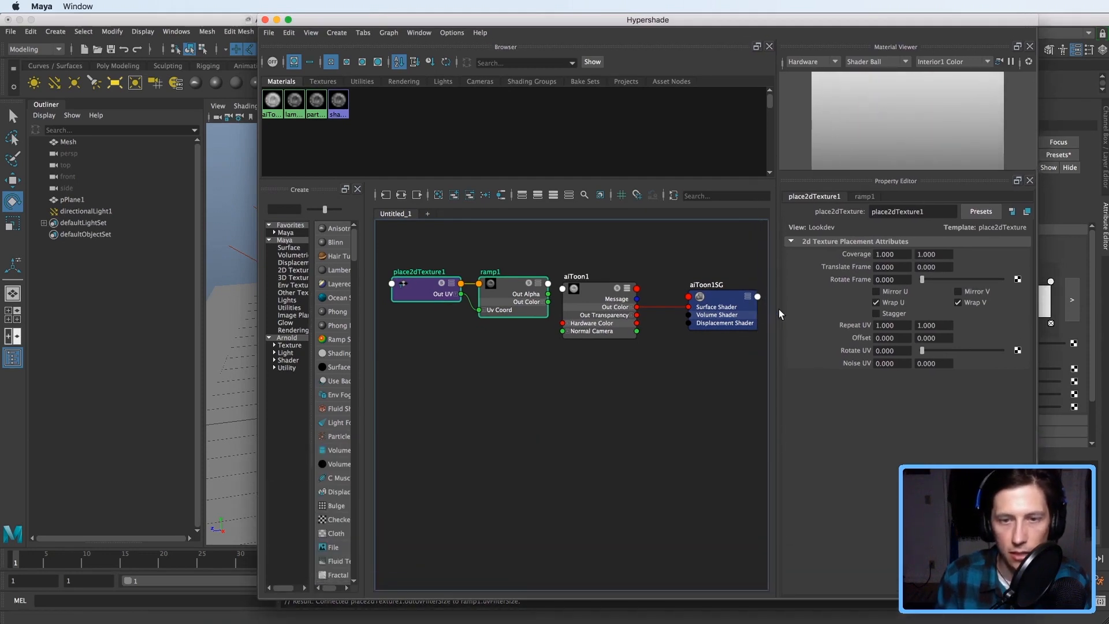
click(358, 190)
- Move the aiToon1 node away from ramp1, closer to the aiToon1SG shading group
alt+middle_drag(605, 384, 636, 390)
alt+right_drag(592, 388, 611, 380)
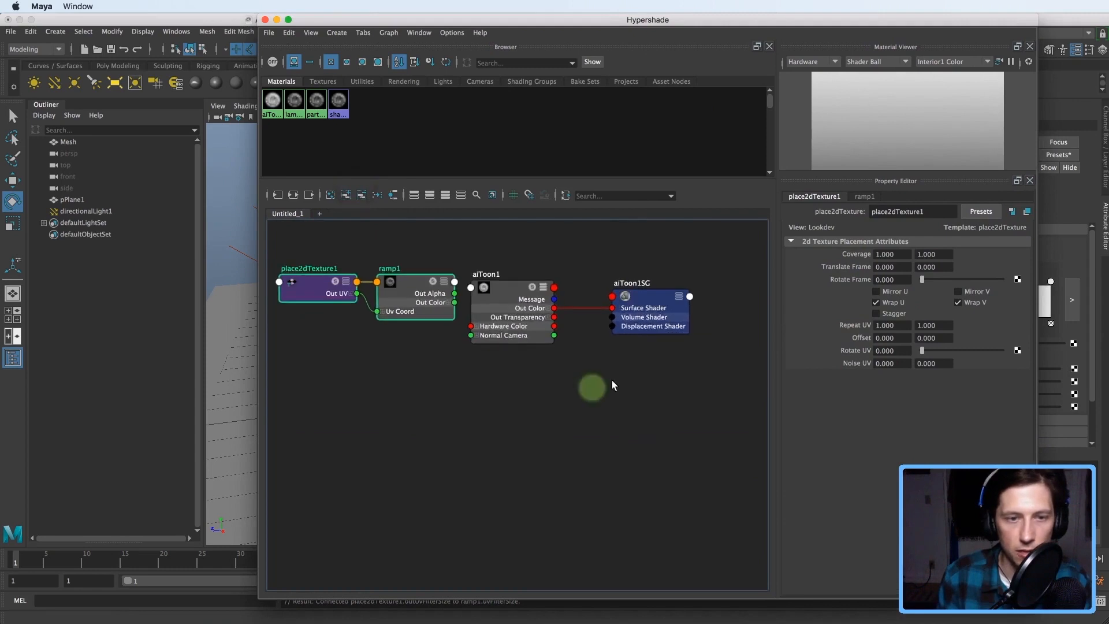
alt+middle_drag(540, 366, 591, 406)
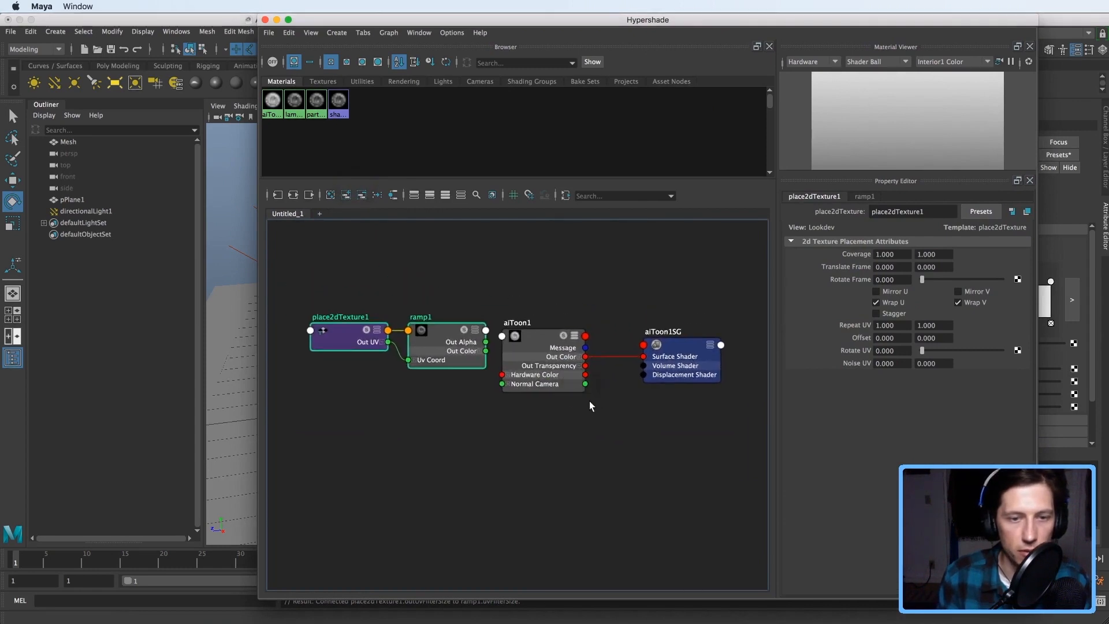
click(550, 356)
alt+right_drag(531, 447, 556, 446)
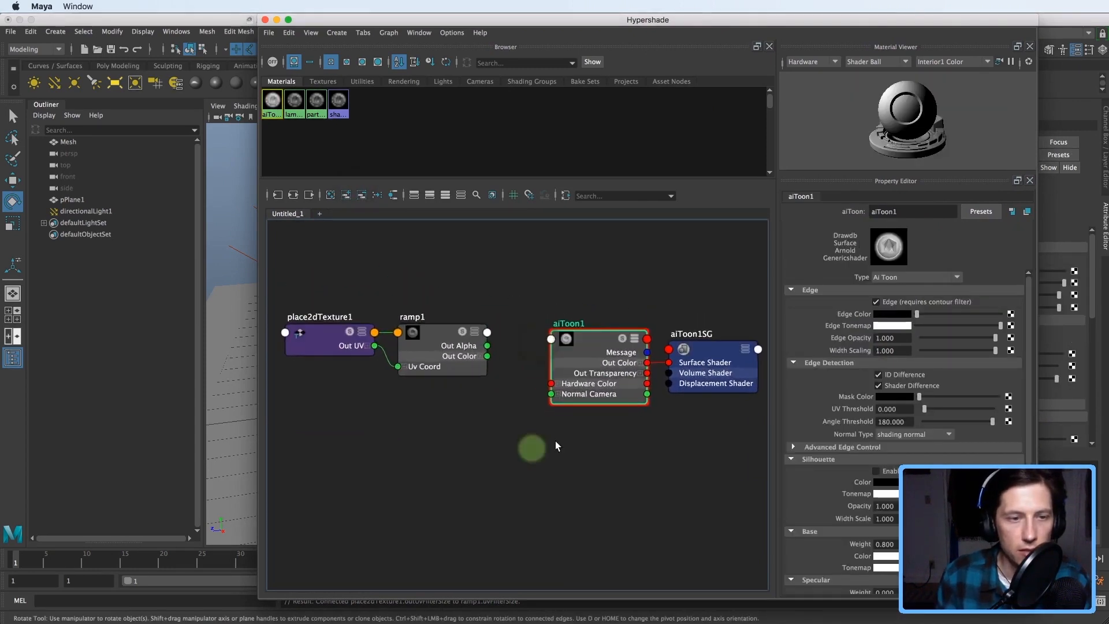
alt+middle_drag(558, 440, 540, 451)
alt+right_drag(540, 451, 517, 450)
- Rename the aiToon1 node to Highlight_aiToon1
click(543, 342)
click(543, 348)
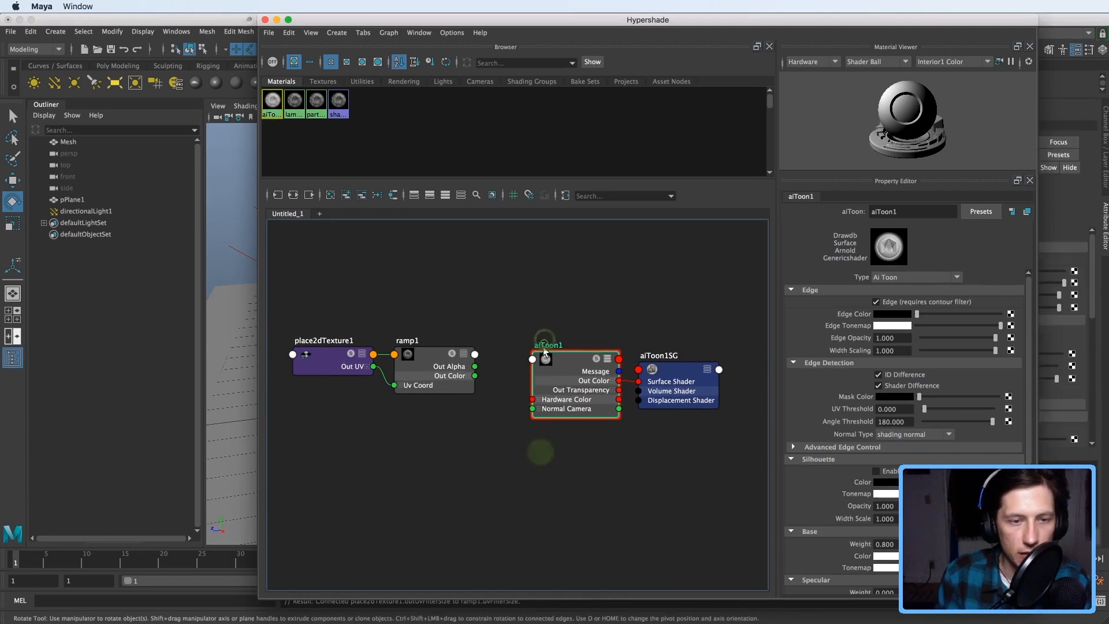
drag(545, 351, 555, 345)
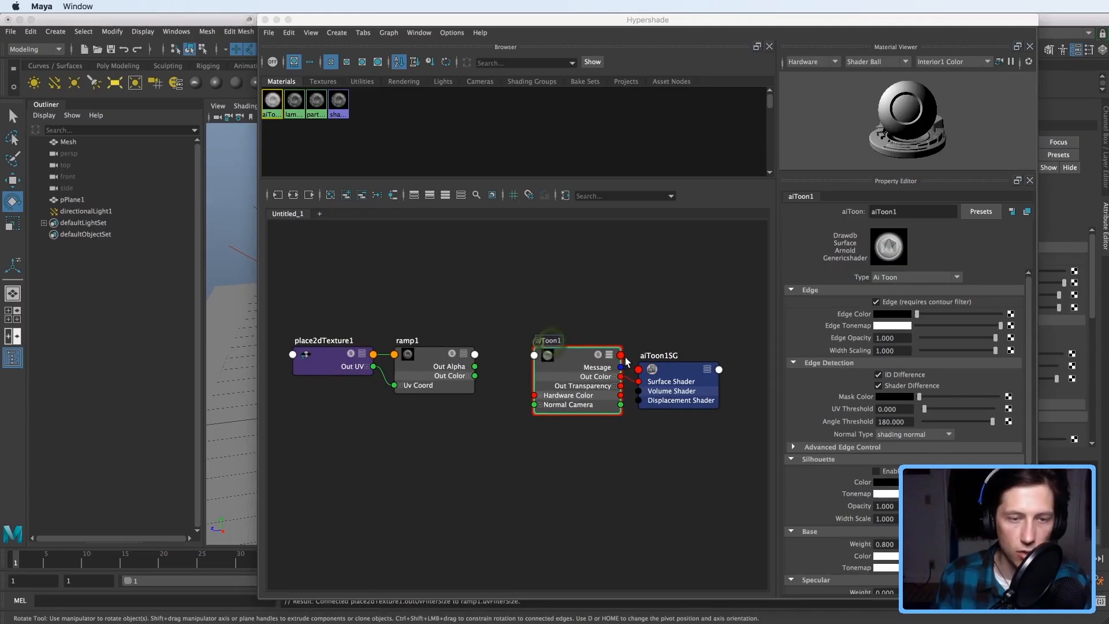
text(ghligh)
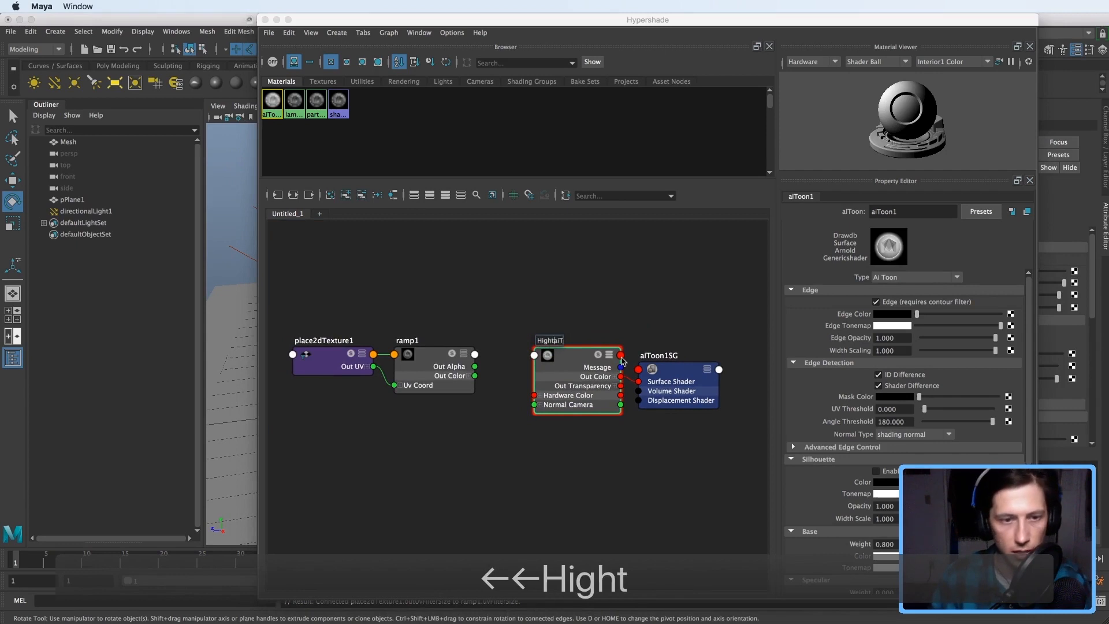
text(t_)
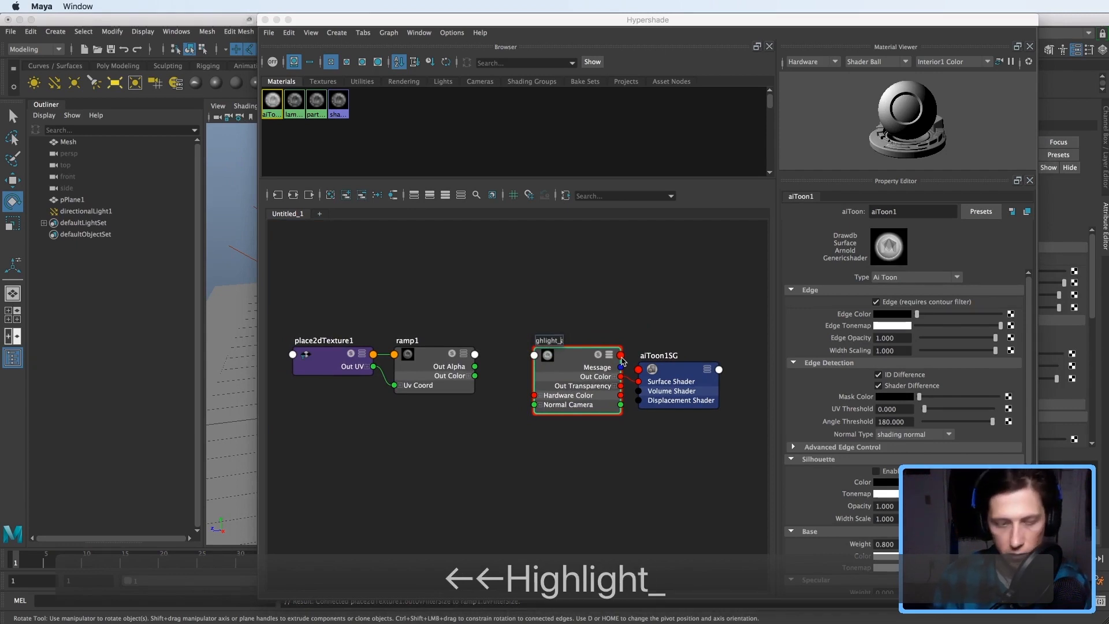
key(Return)
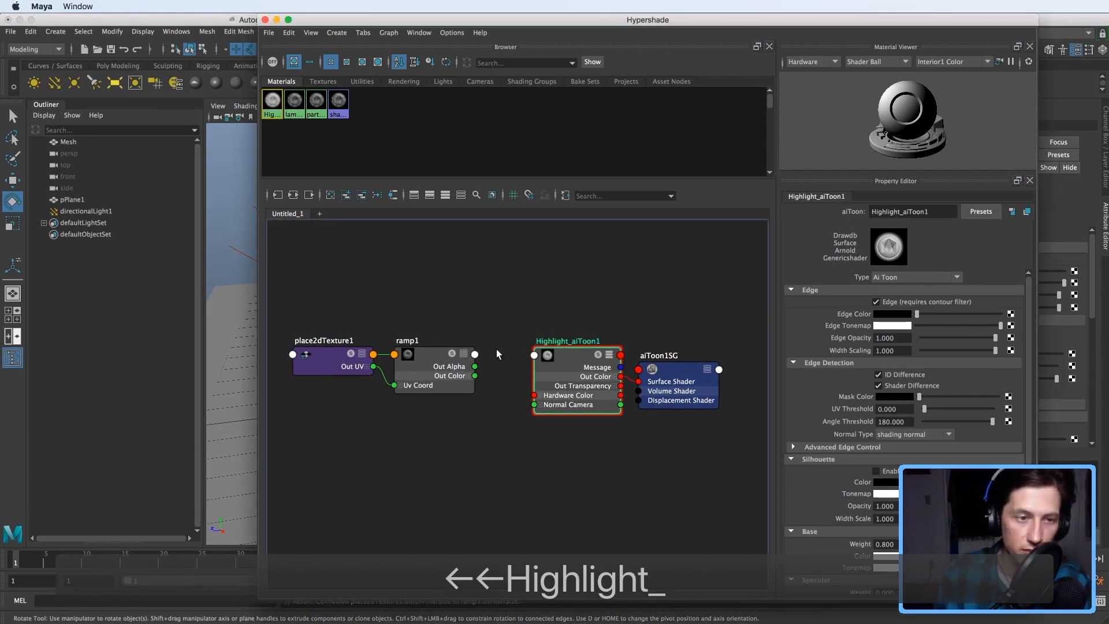
- Rename the ramp1 node to Highlight_Mask_ramp1
double_click(407, 340)
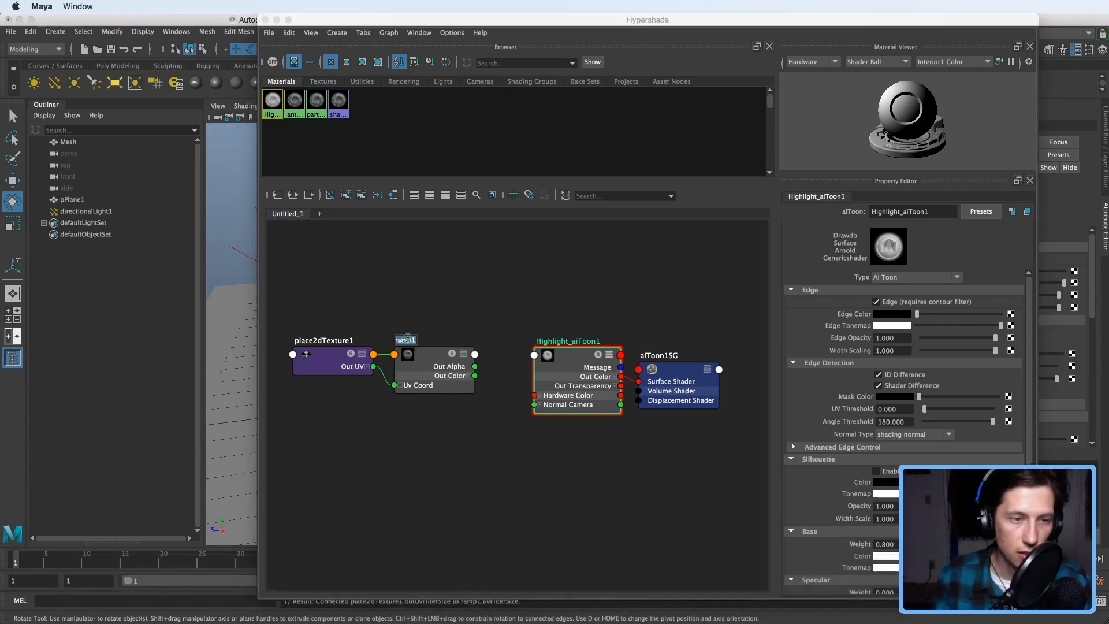
key(Left)
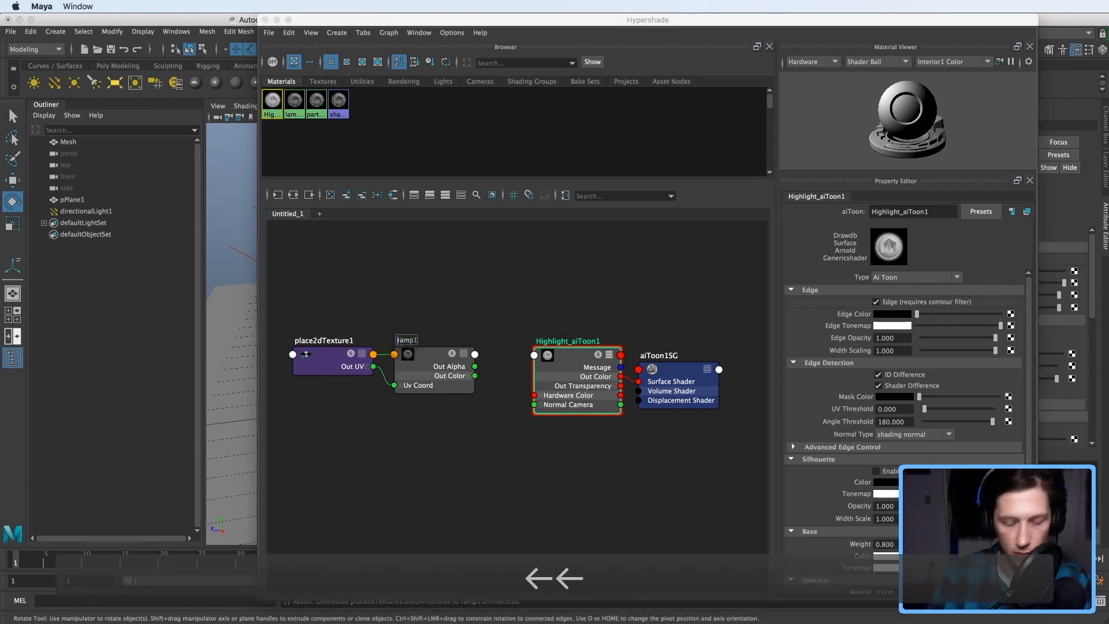
text(High)
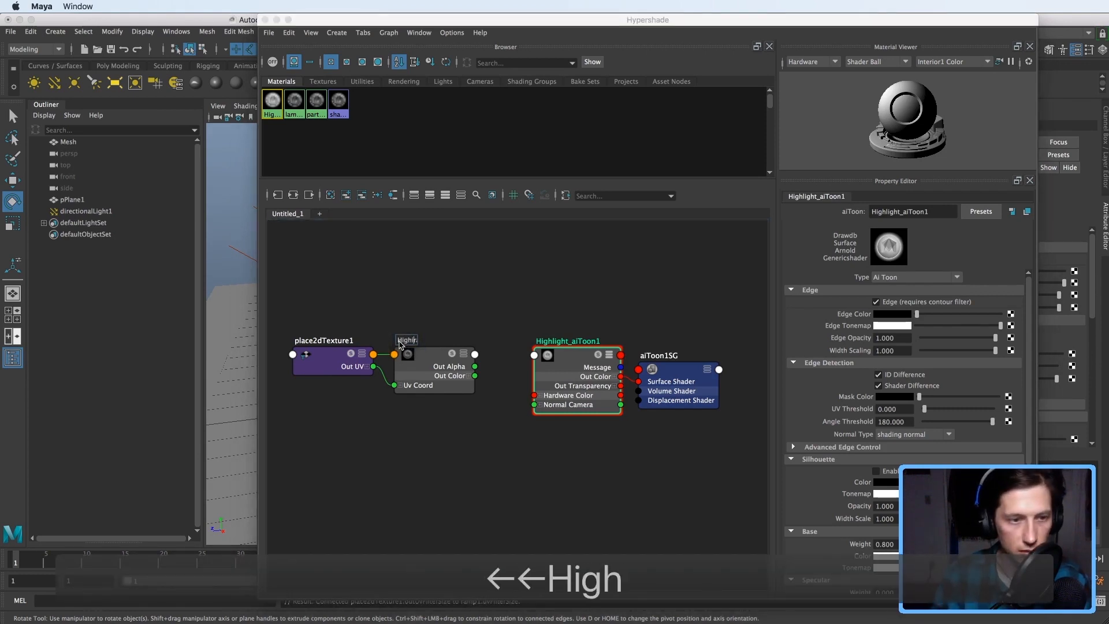
text(light_)
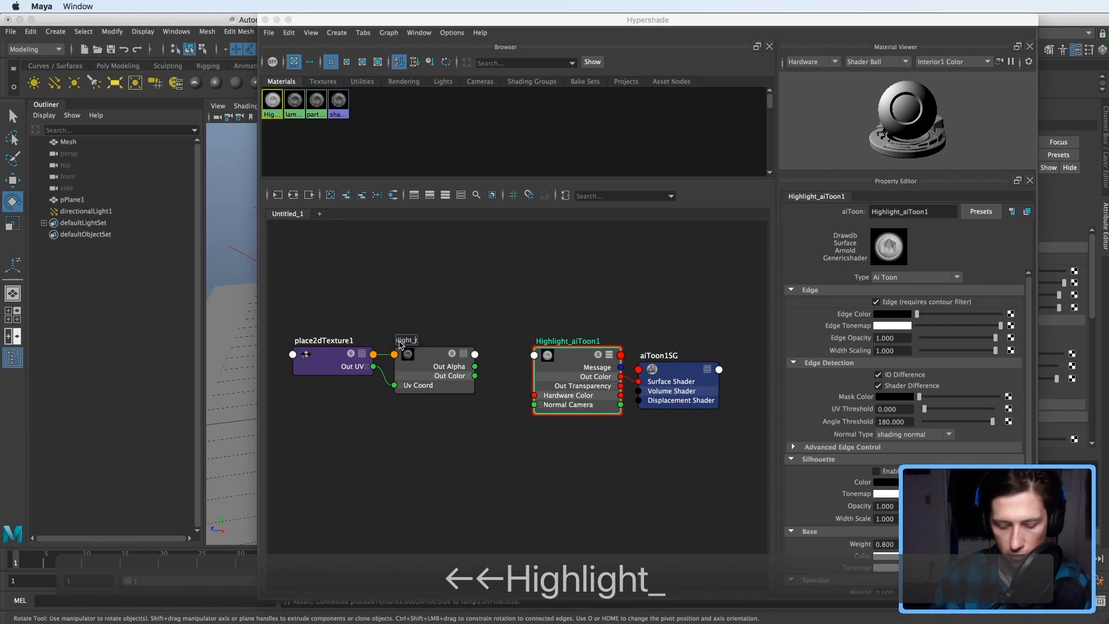
text(Mask_)
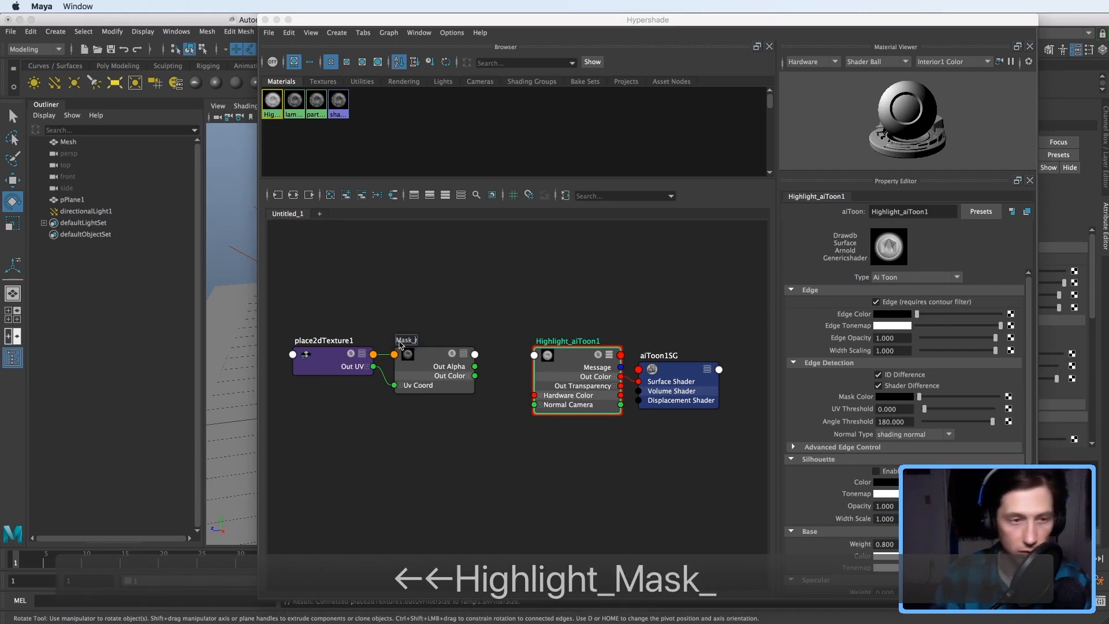
key(Return)
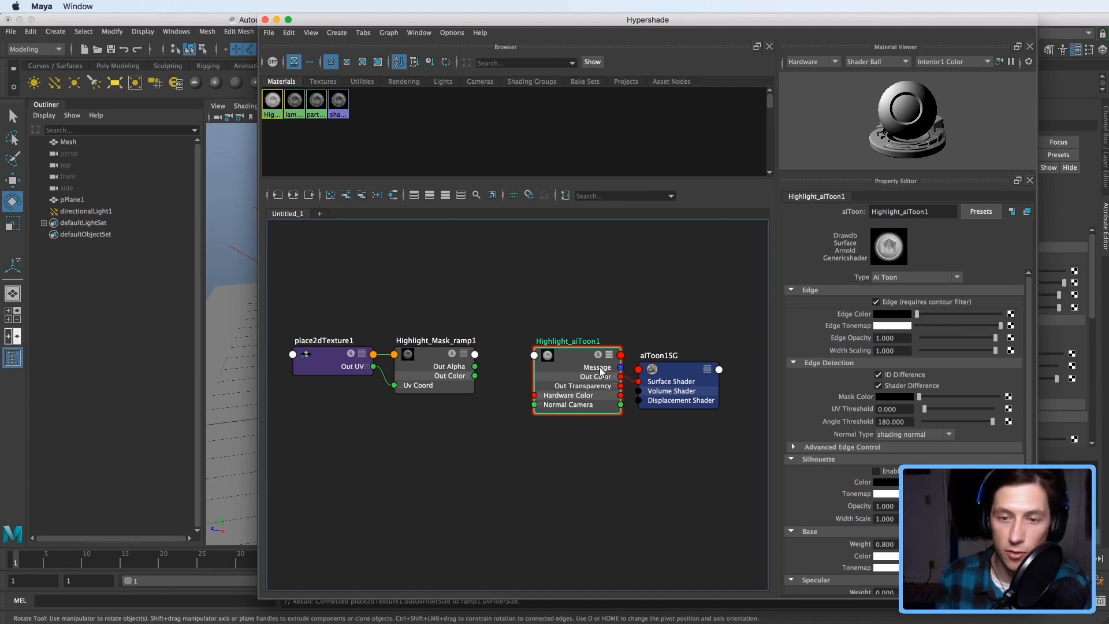
- Collapse the Edge and Silhouette attributes of Highlight_aiToon1 and connect Highlight_Mask_ramp1 to its Base Tonemap
alt+middle_drag(493, 367, 495, 392)
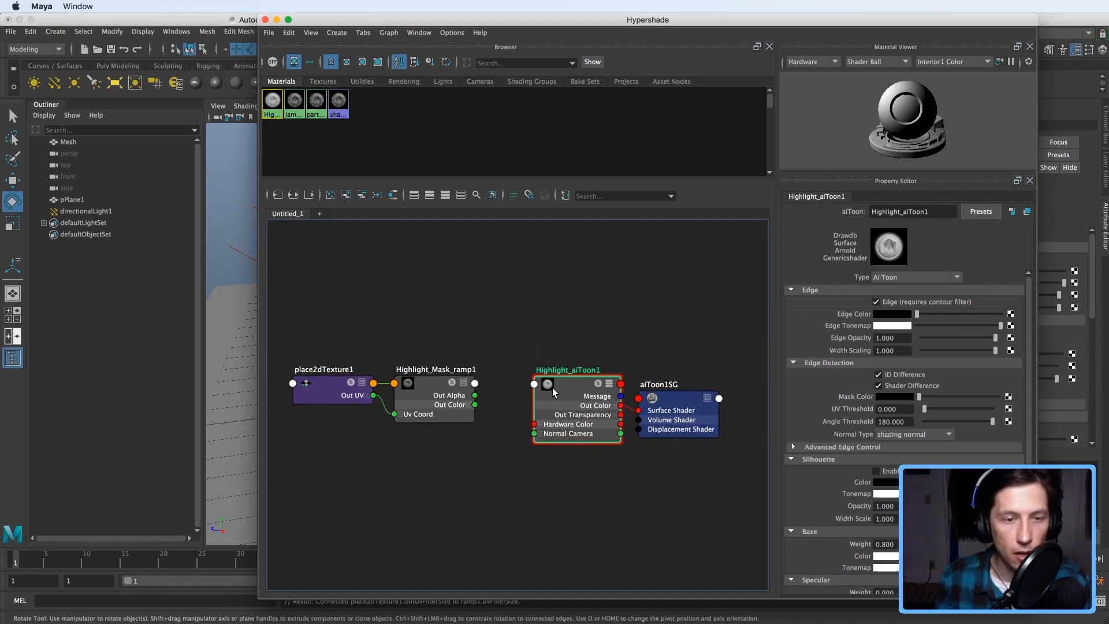
drag(571, 387, 569, 385)
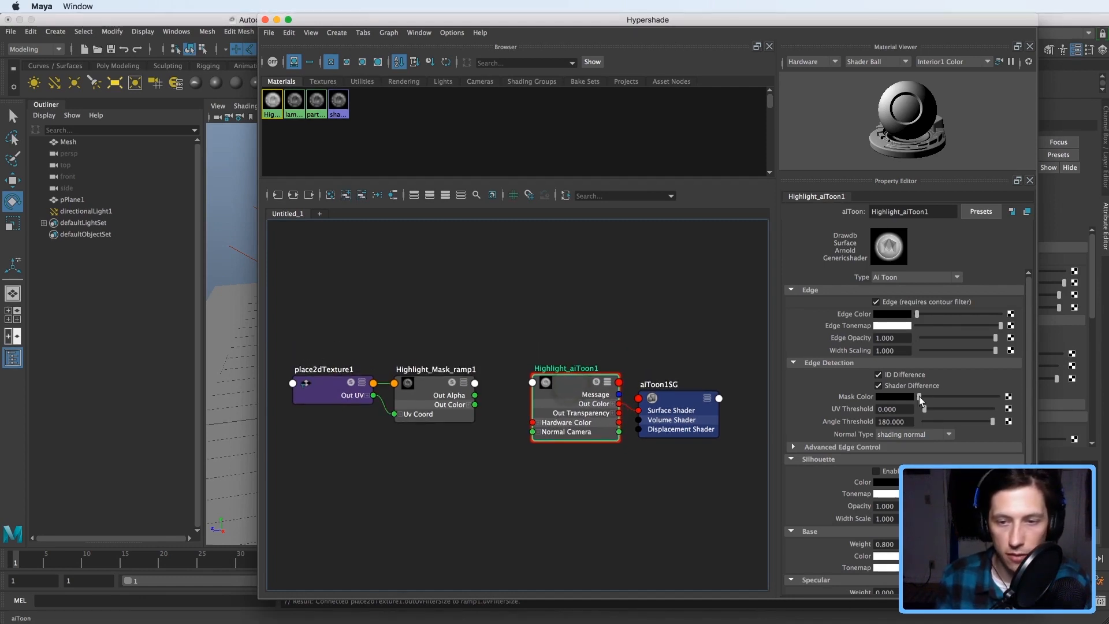
click(824, 292)
click(820, 301)
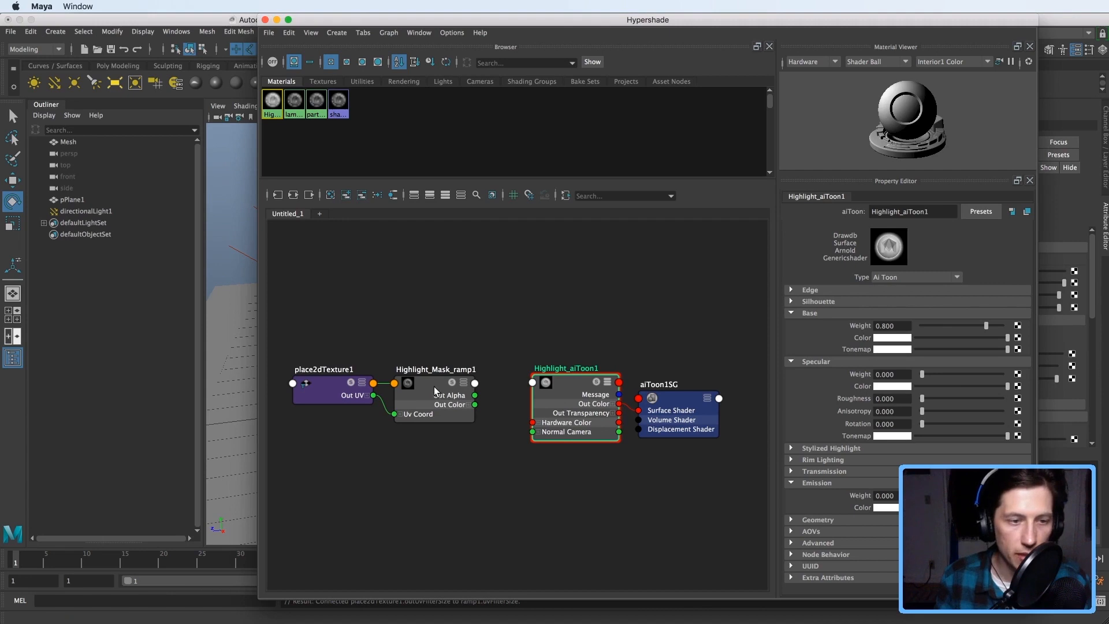
middle_drag(431, 384, 857, 353)
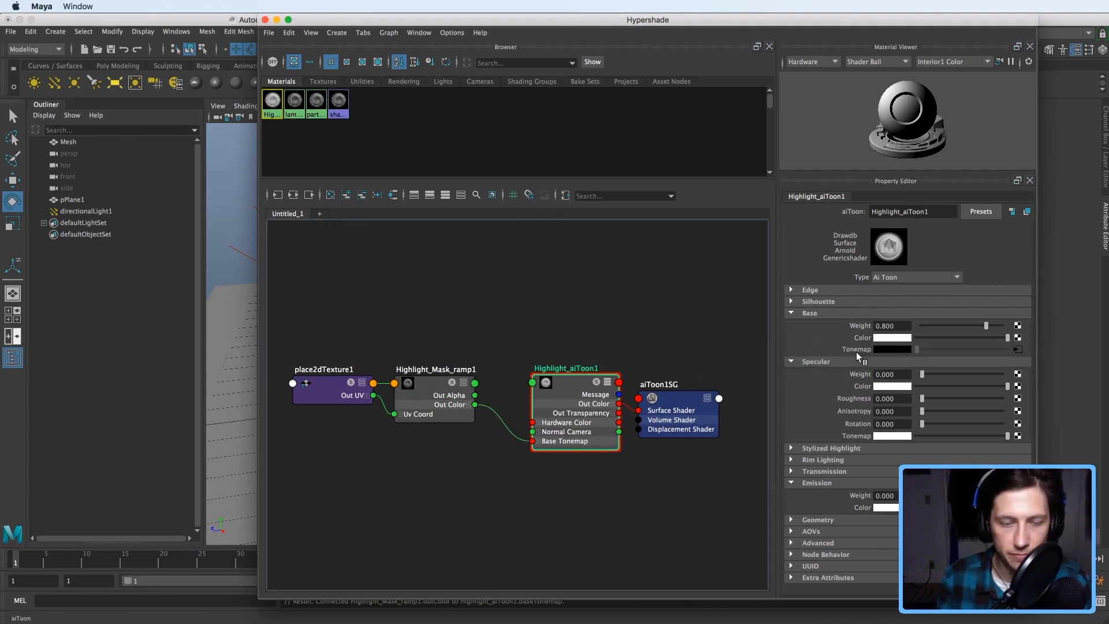
- Move Hypershade aside and open the Arnold RenderView to render the crab through perspShape
double_click(516, 26)
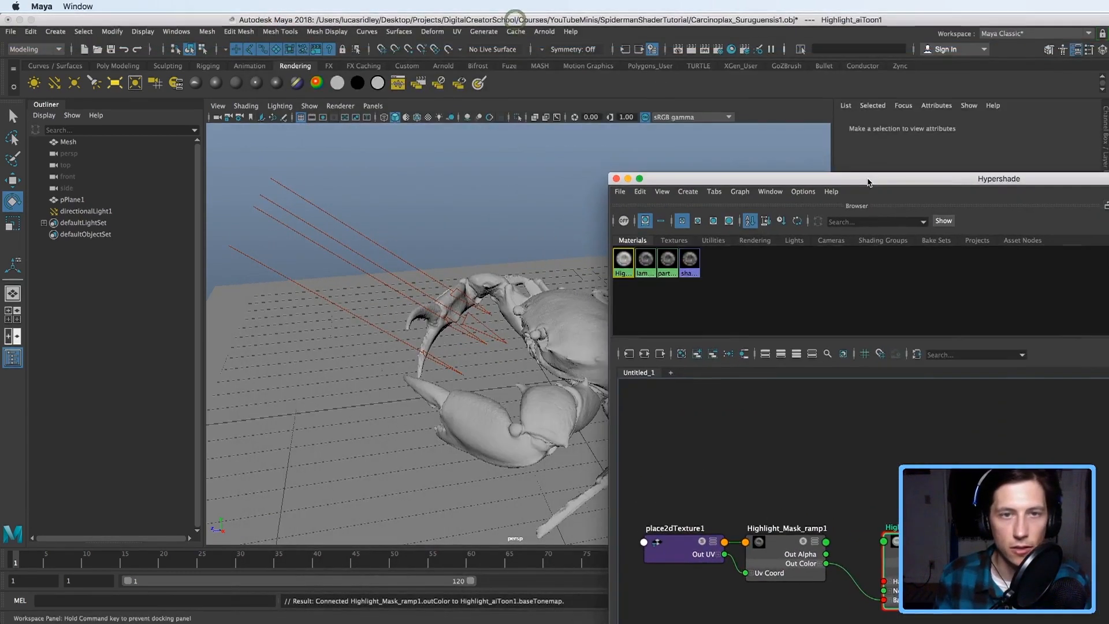
click(537, 32)
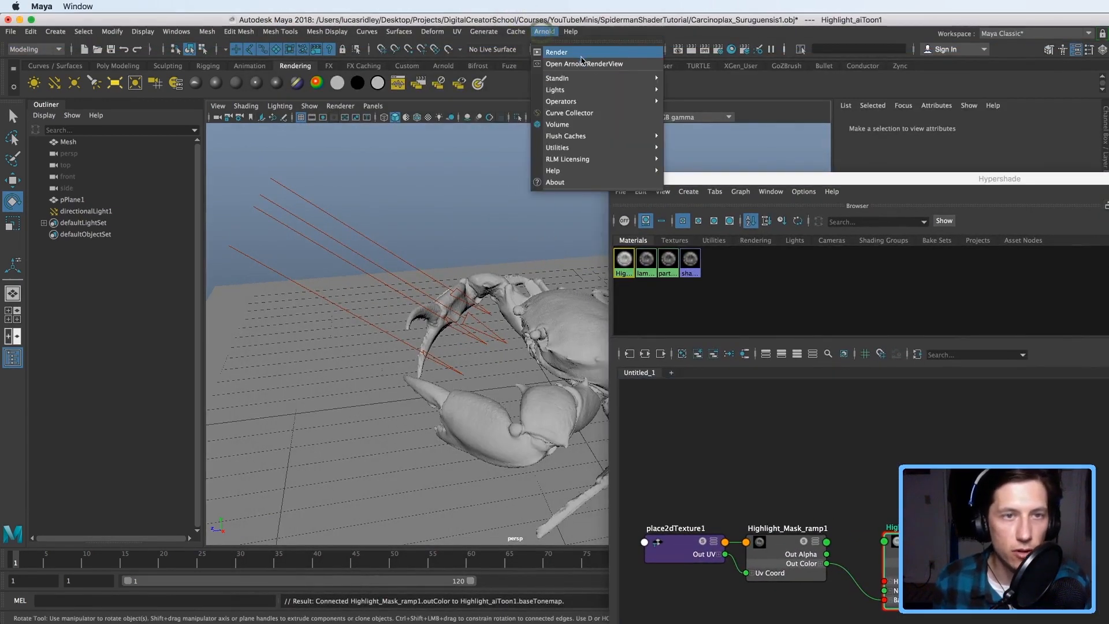
click(588, 63)
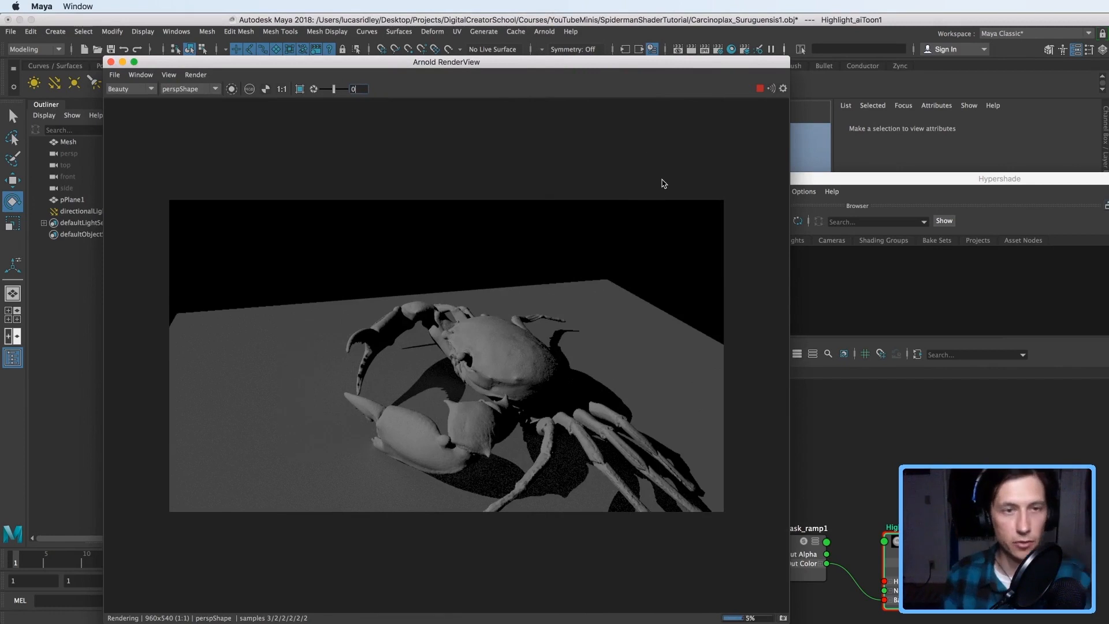
drag(463, 58, 359, 30)
alt+right_drag(325, 281, 316, 27)
drag(316, 32, 446, 30)
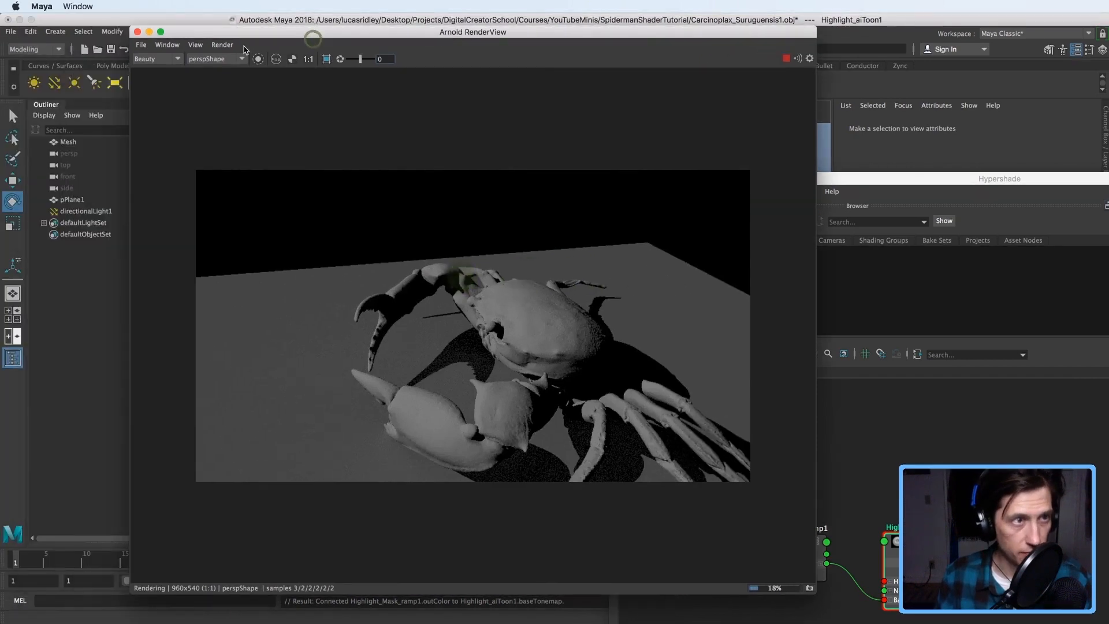
- Examine the rendered crab up close in the RenderView
click(167, 44)
click(197, 132)
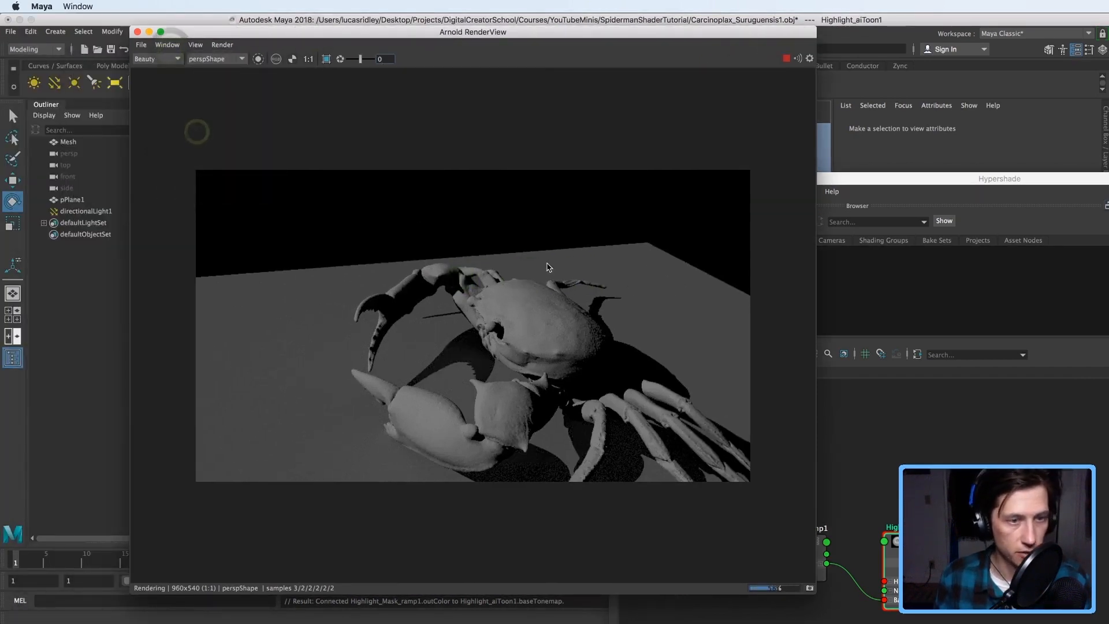
alt+middle_drag(529, 261, 519, 246)
alt+right_drag(452, 236, 609, 253)
alt+middle_drag(608, 253, 562, 227)
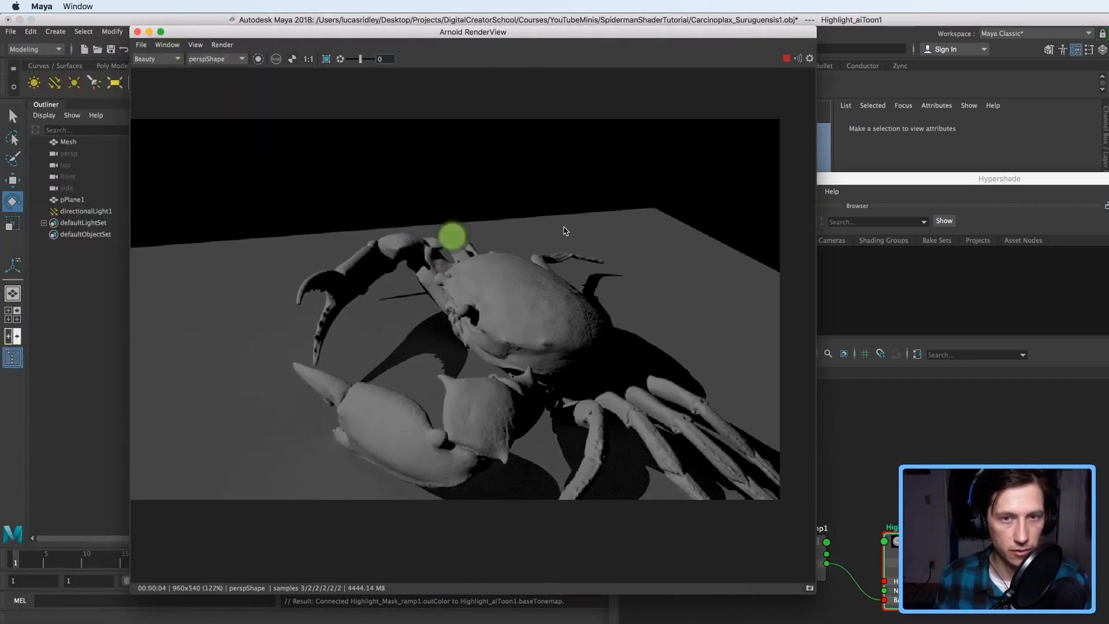
alt+right_drag(551, 224, 649, 263)
alt+right_drag(439, 258, 444, 270)
alt+middle_drag(440, 260, 436, 234)
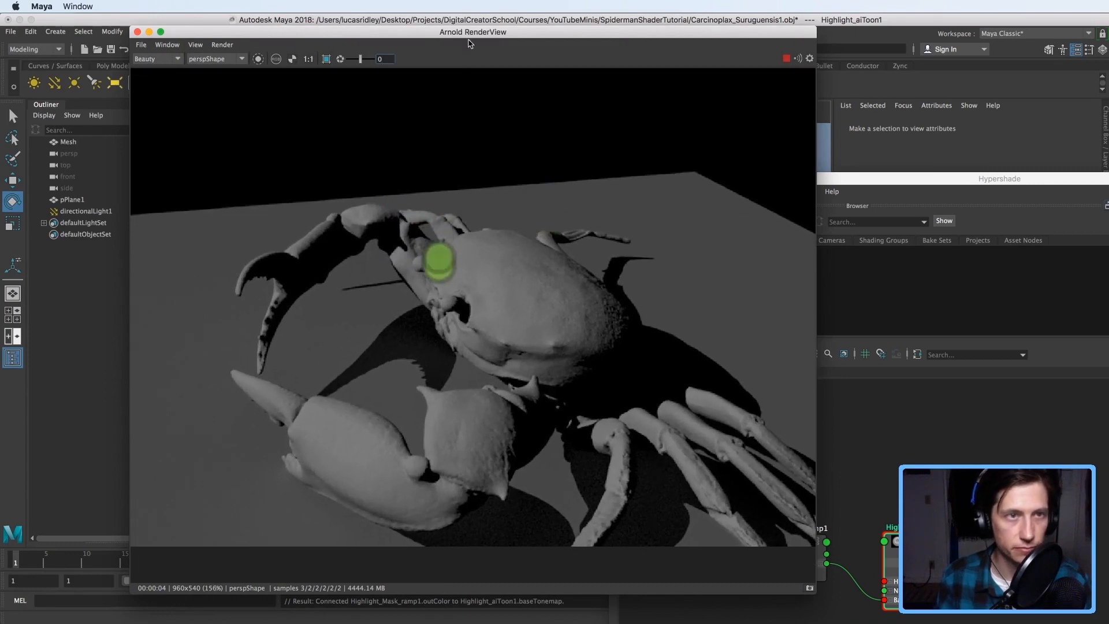
- Fit the render to the Arnold RenderView, enlarge that window and shift it partly off-screen to make room for Hypershade
drag(466, 35, 315, 14)
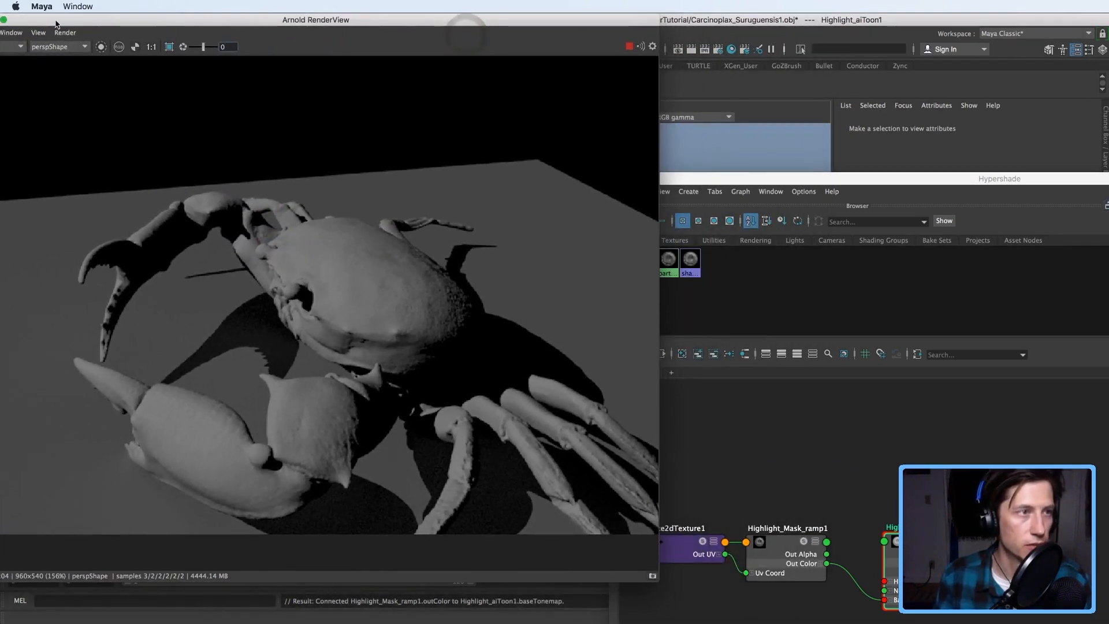
drag(22, 20, 57, 20)
click(50, 32)
click(75, 121)
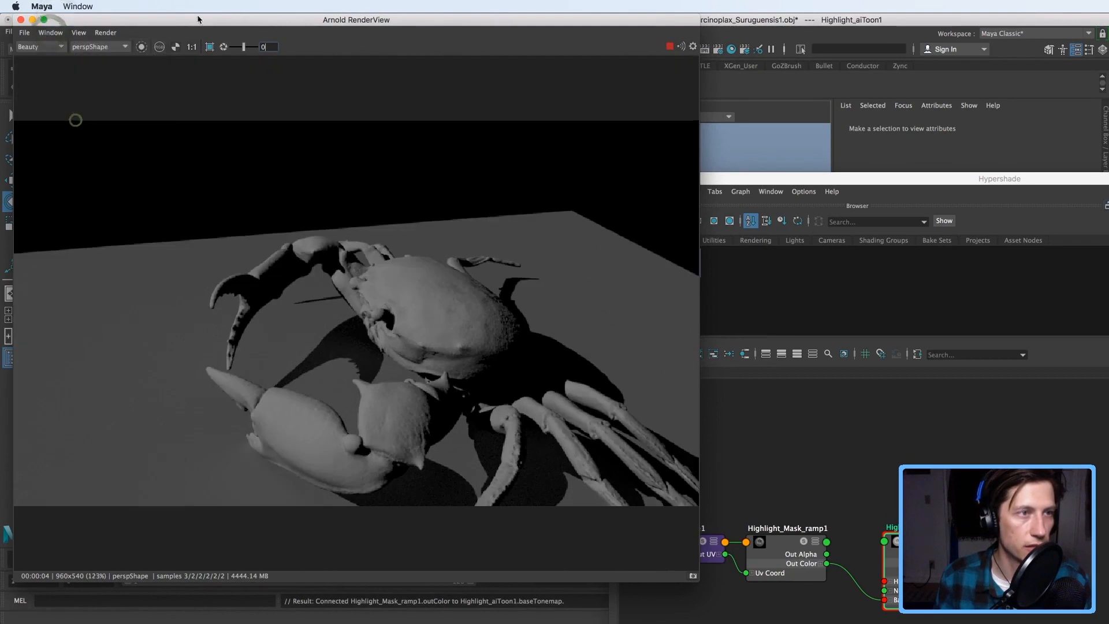
drag(199, 17, 160, 2)
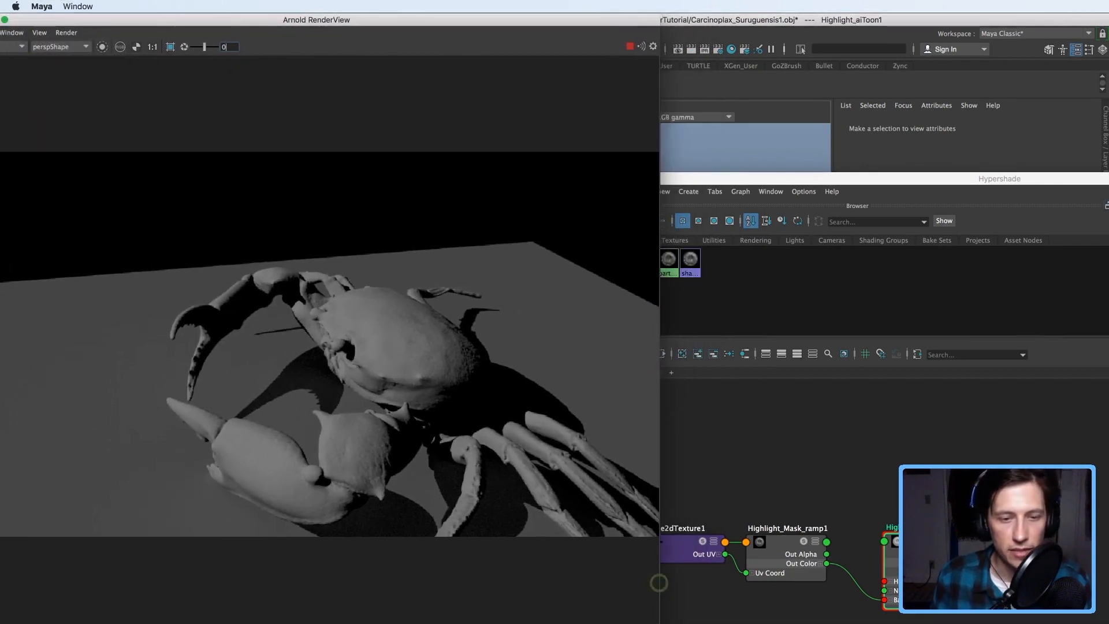
drag(660, 584, 745, 623)
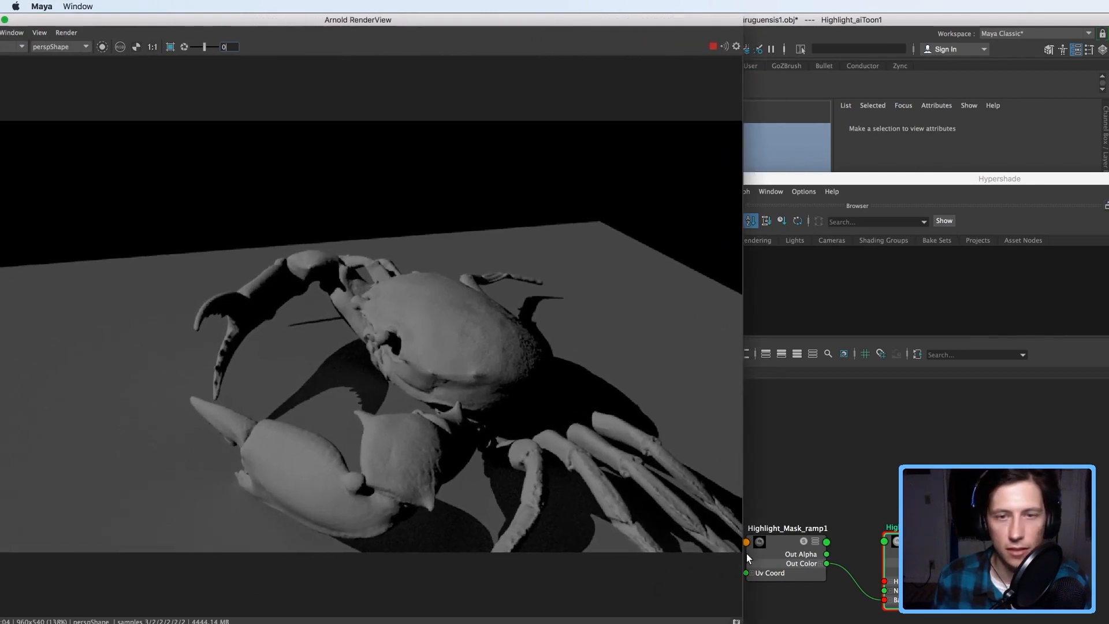
drag(675, 22, 530, 8)
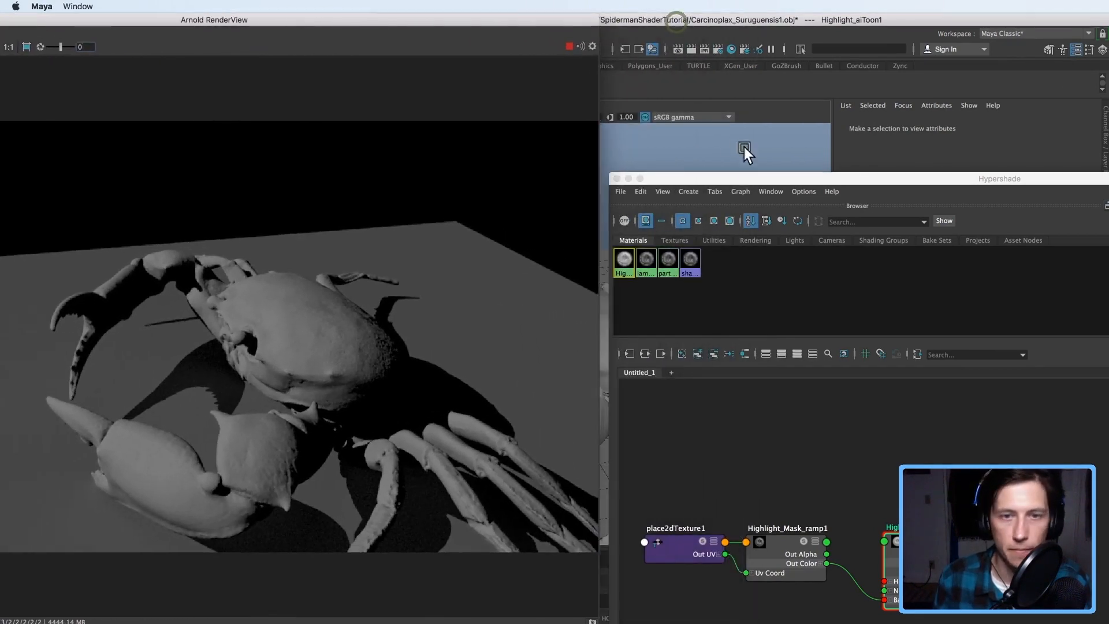
- Place Hypershade beside the render, narrow it to show the Property Editor, and shift the place2dTexture1 and Highlight_Mask_ramp1 nodes away from Highlight_aiToon1
double_click(743, 179)
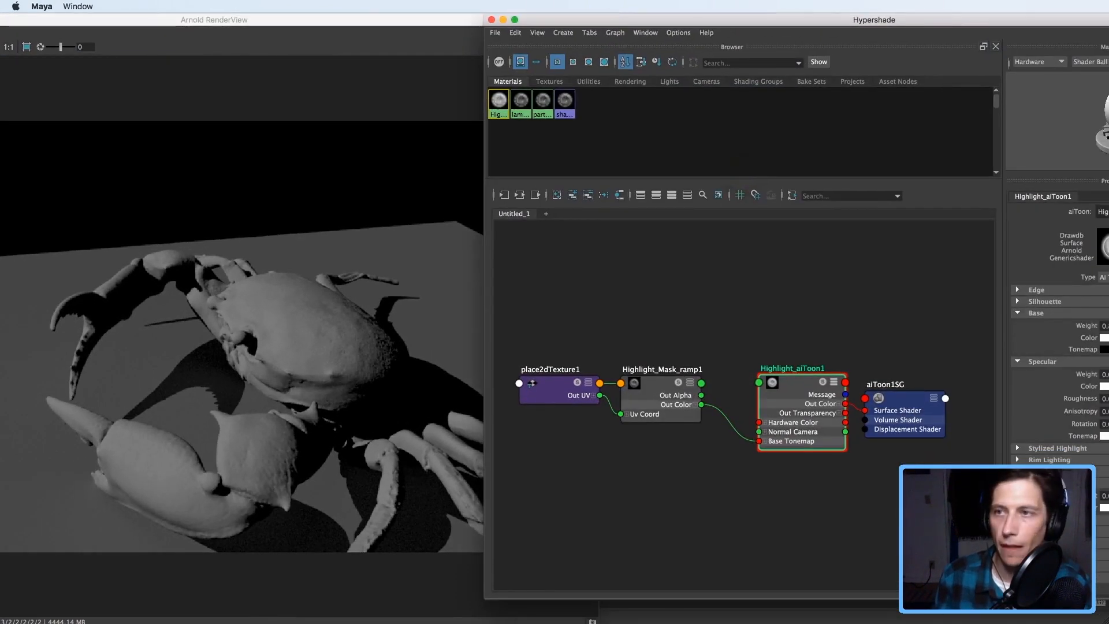
mouse_move(1108, 15)
mouse_down()
mouse_move(1080, 15)
mouse_move(1105, 14)
mouse_up()
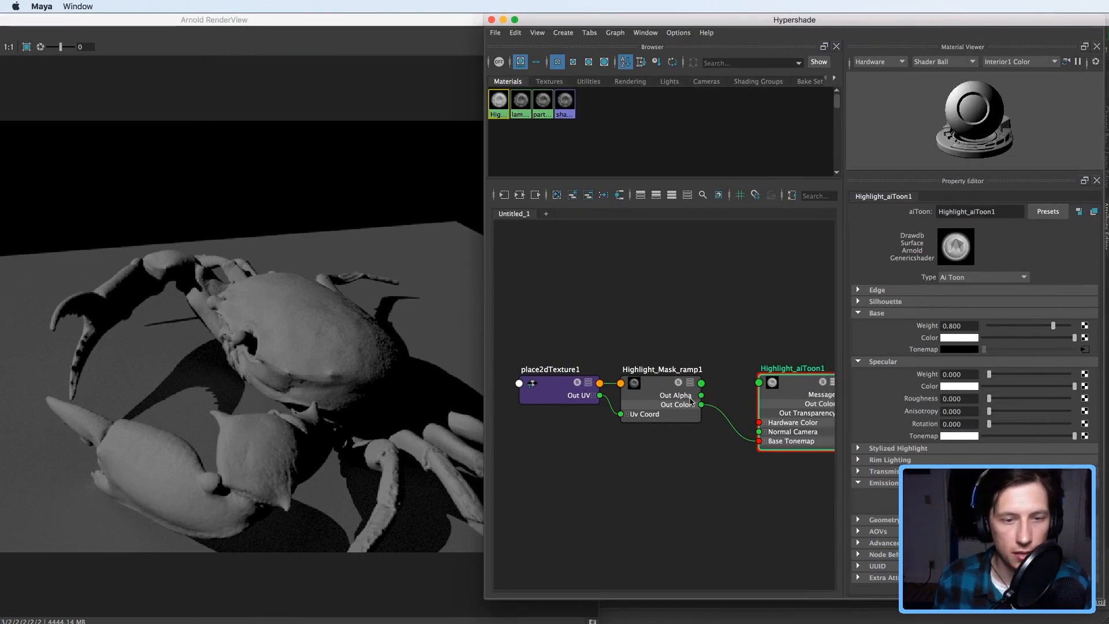
alt+middle_drag(720, 462, 705, 454)
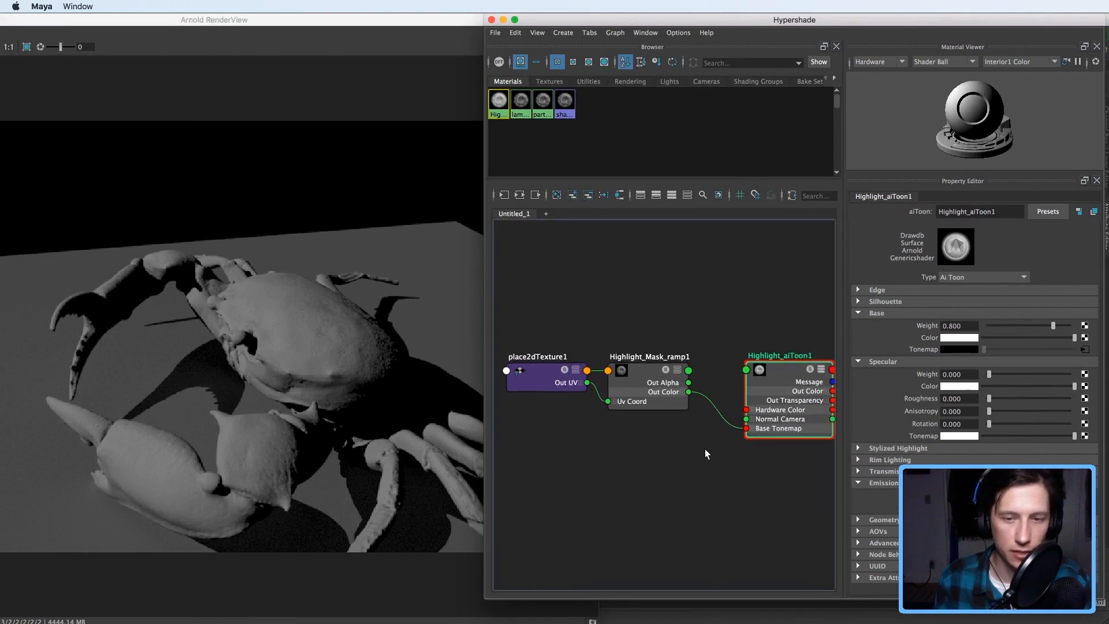
mouse_move(745, 443)
alt+right_down()
mouse_move(721, 448)
mouse_move(728, 440)
alt+right_up()
alt+middle_drag(760, 419, 719, 417)
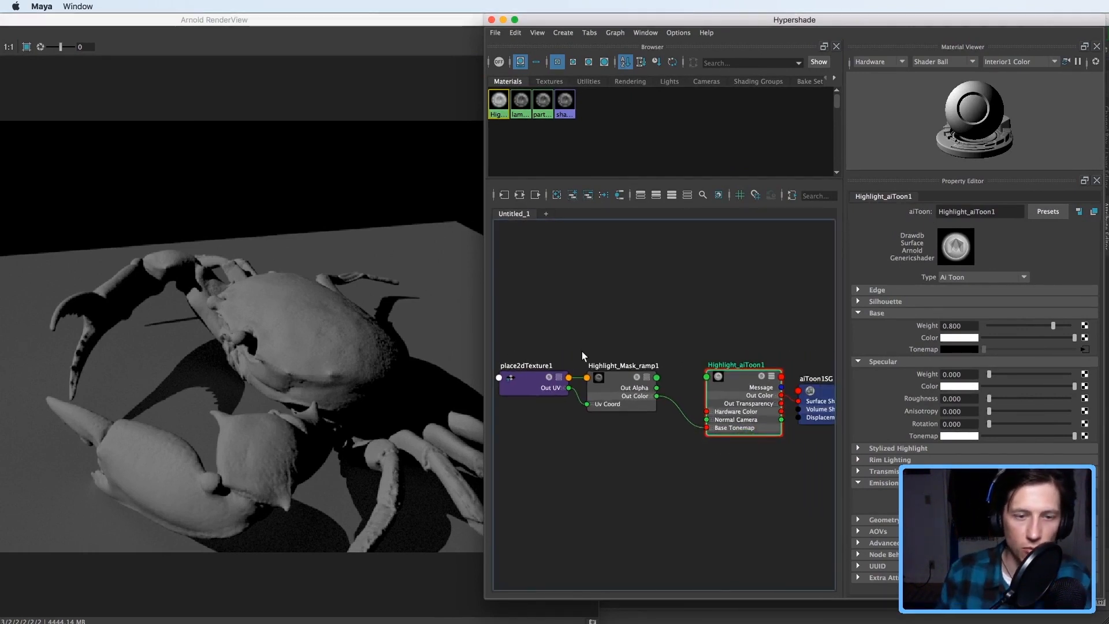
drag(521, 328, 598, 387)
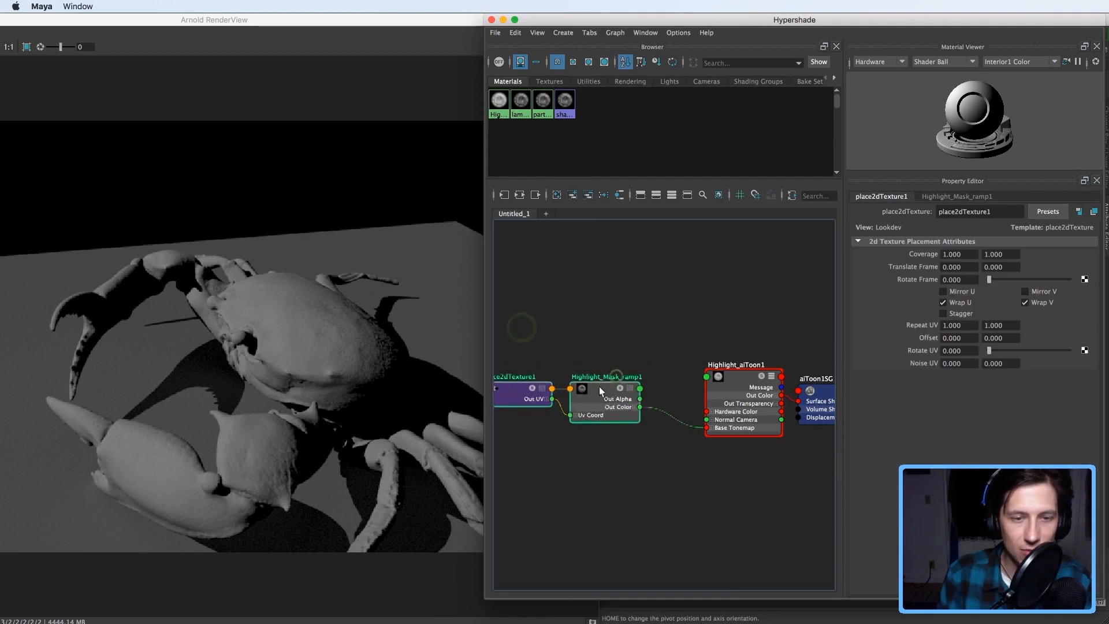
click(610, 347)
- Tighten the gradient of Highlight_Mask_ramp1 by moving the white stop to about 0.361 and the black stop to about 0.224
click(604, 403)
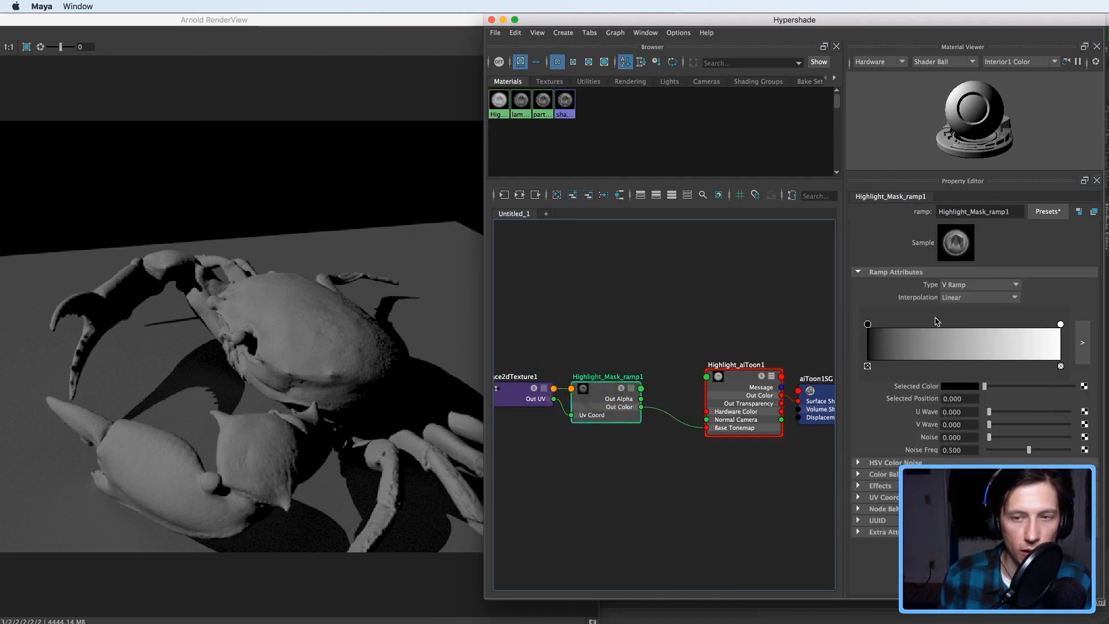
drag(1061, 324, 942, 324)
drag(867, 324, 911, 324)
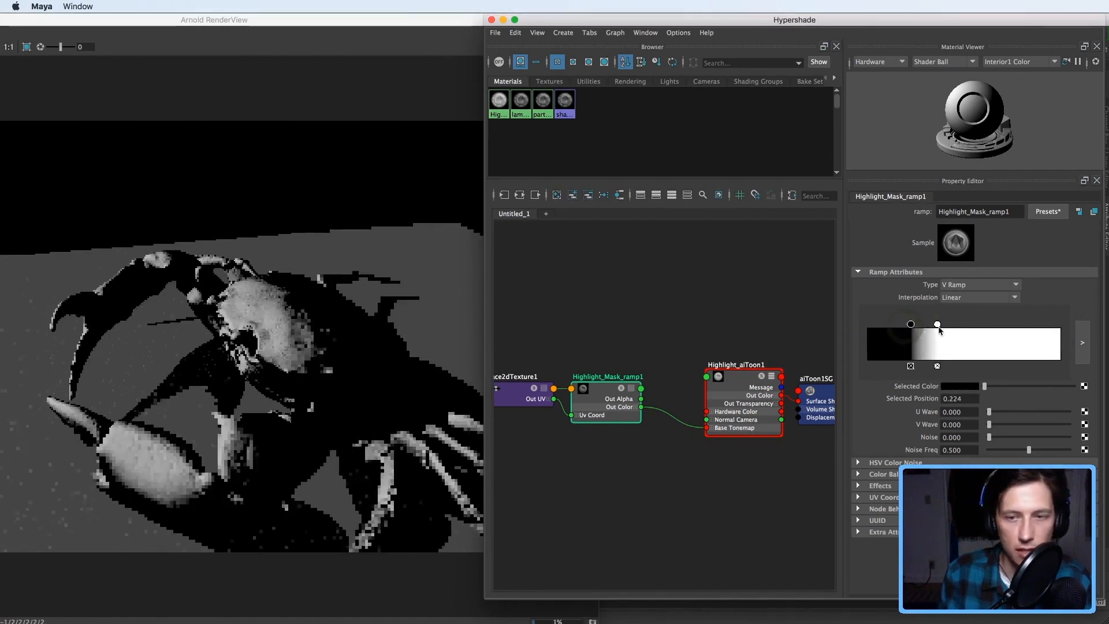
click(937, 324)
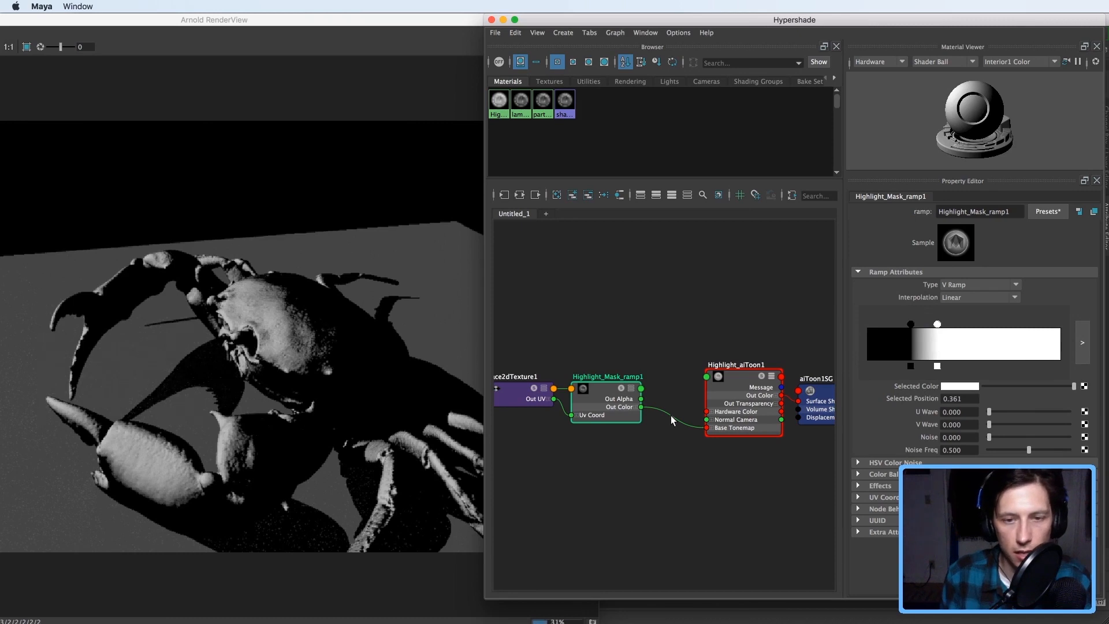
- Collapse the Specular attributes of Highlight_aiToon1 and raise its Base Weight to 1.0
click(737, 384)
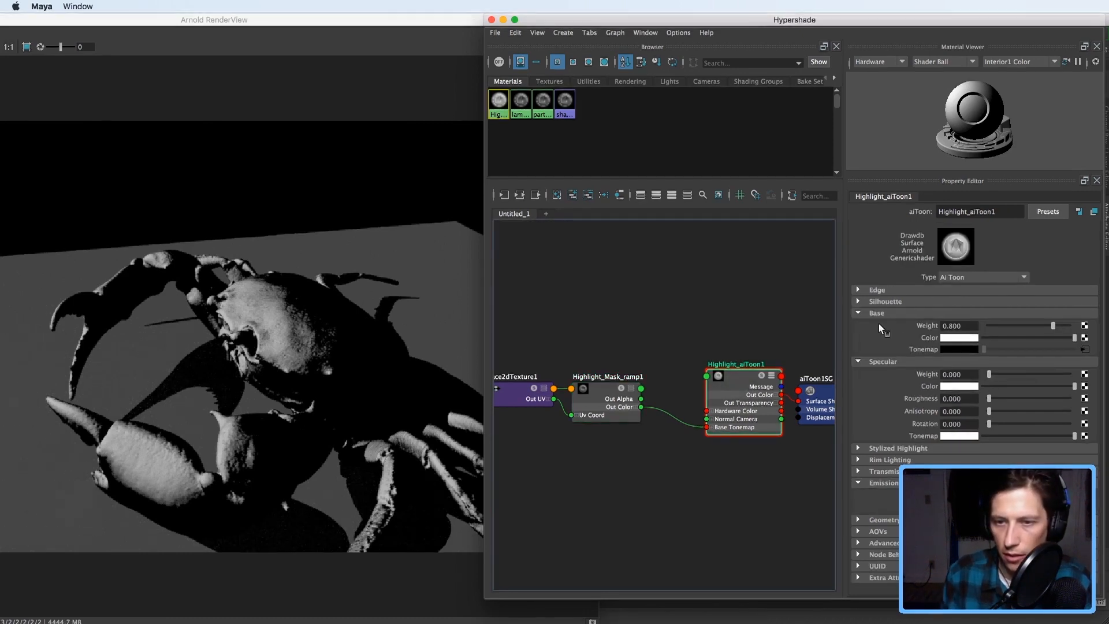
click(859, 362)
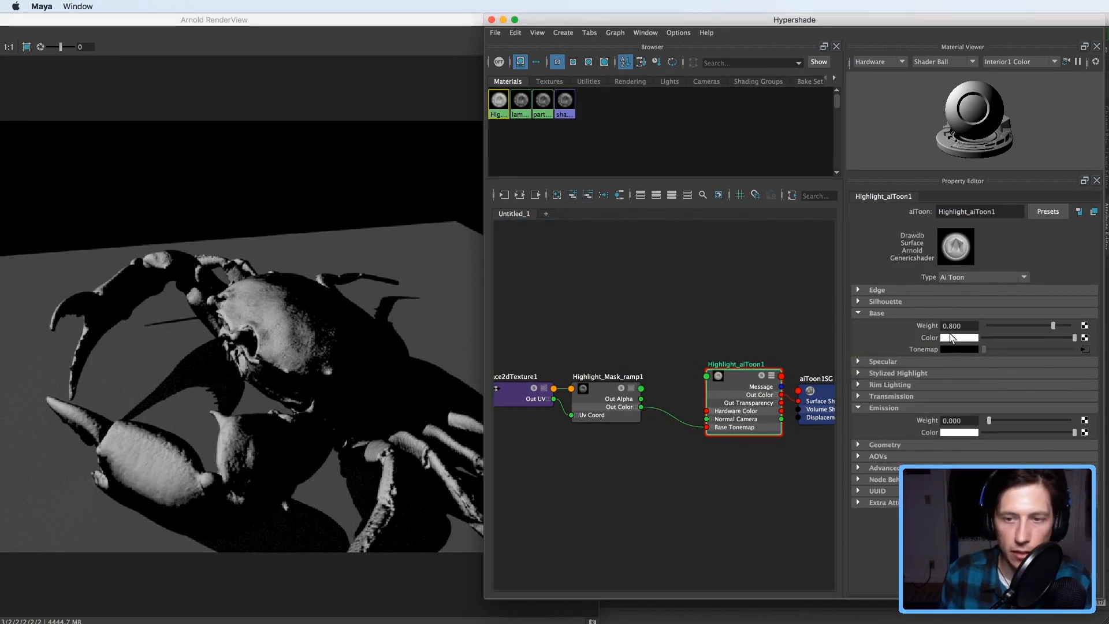
click(897, 332)
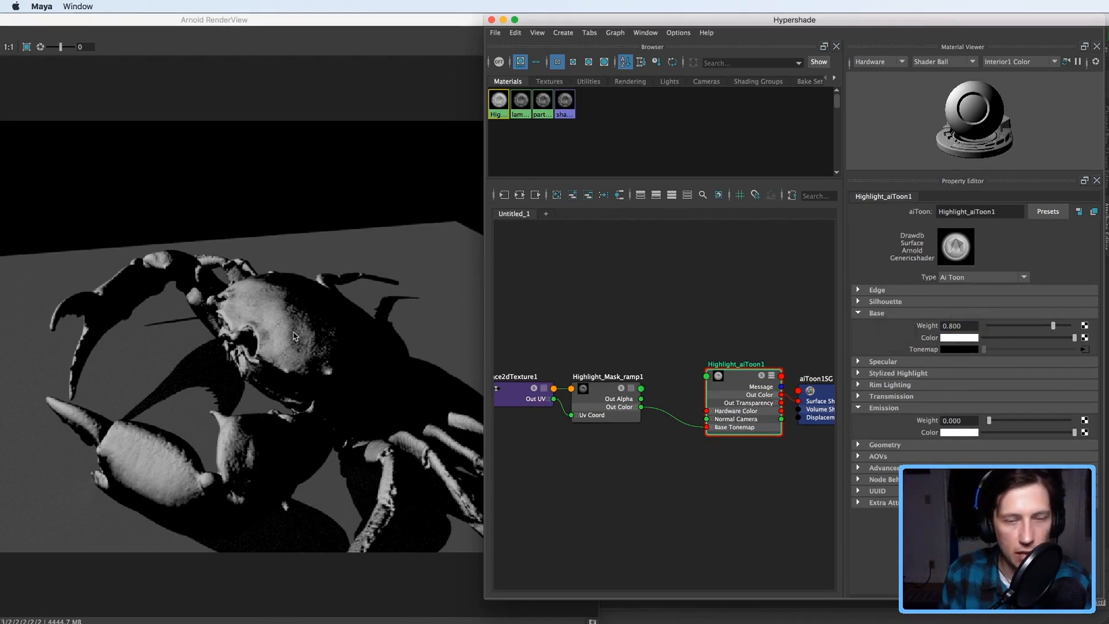
drag(1053, 325, 1061, 329)
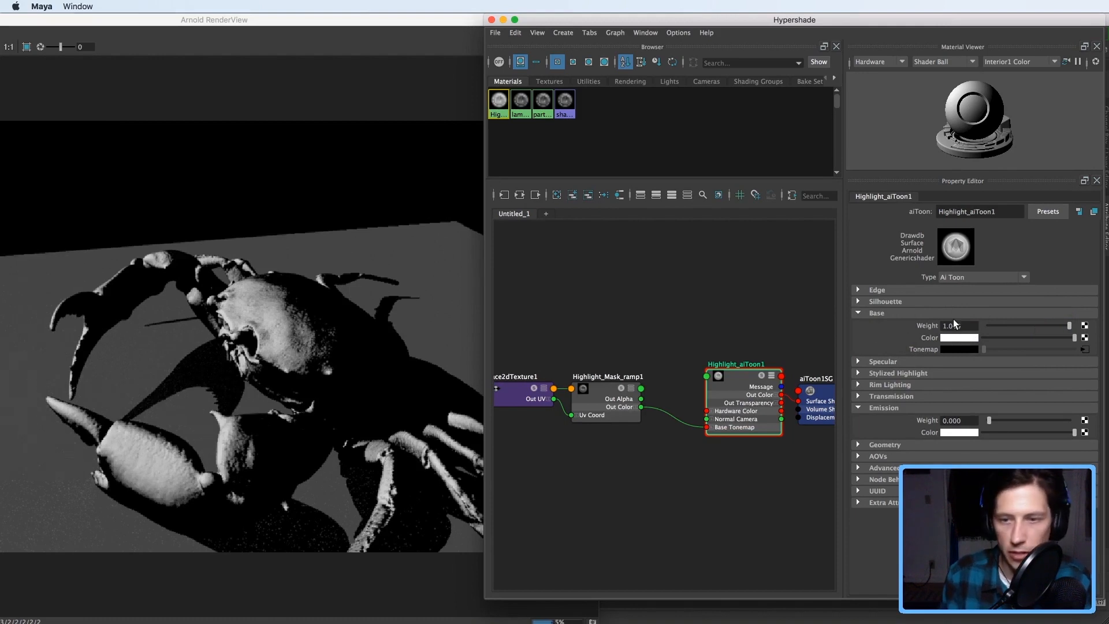
- Move the white stop of Highlight_Mask_ramp1 closer to the black one, to position 0.319
click(597, 398)
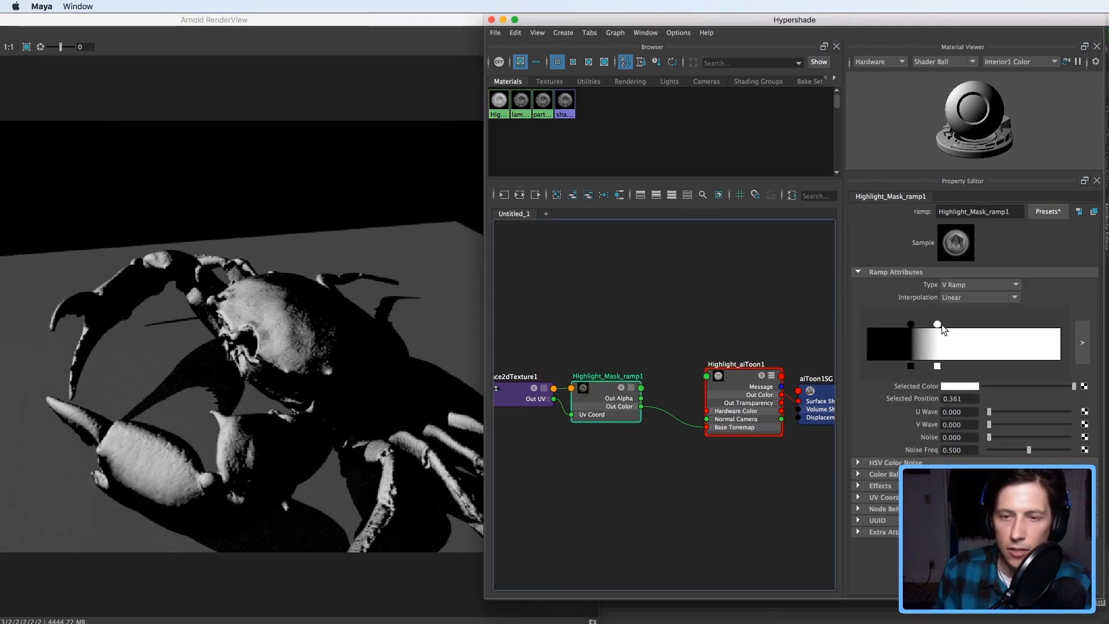
drag(937, 325, 911, 324)
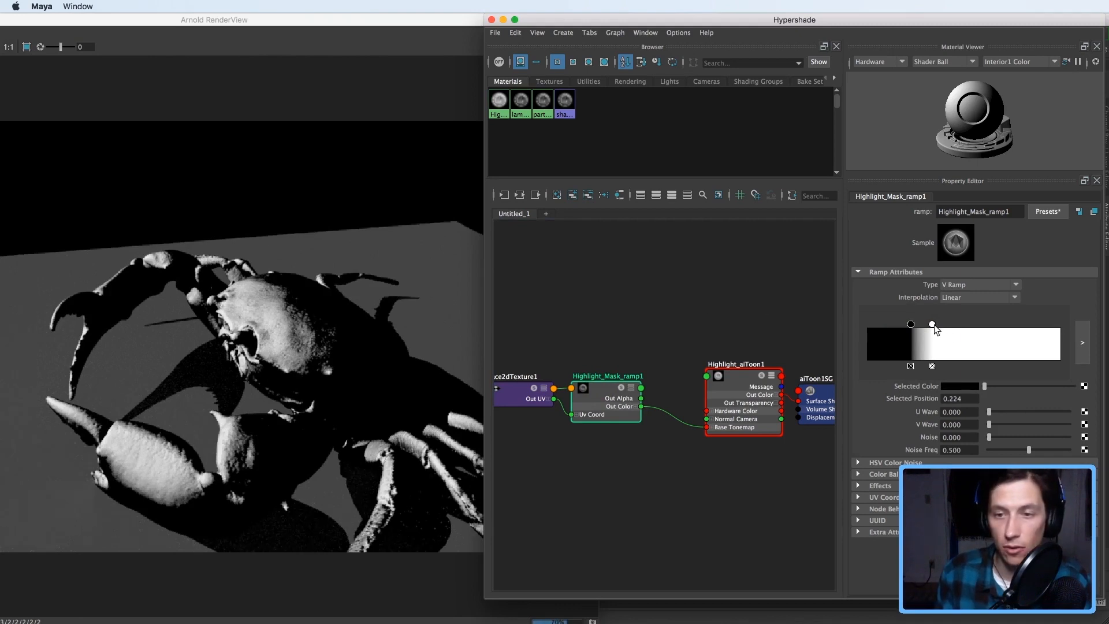
drag(931, 325, 928, 325)
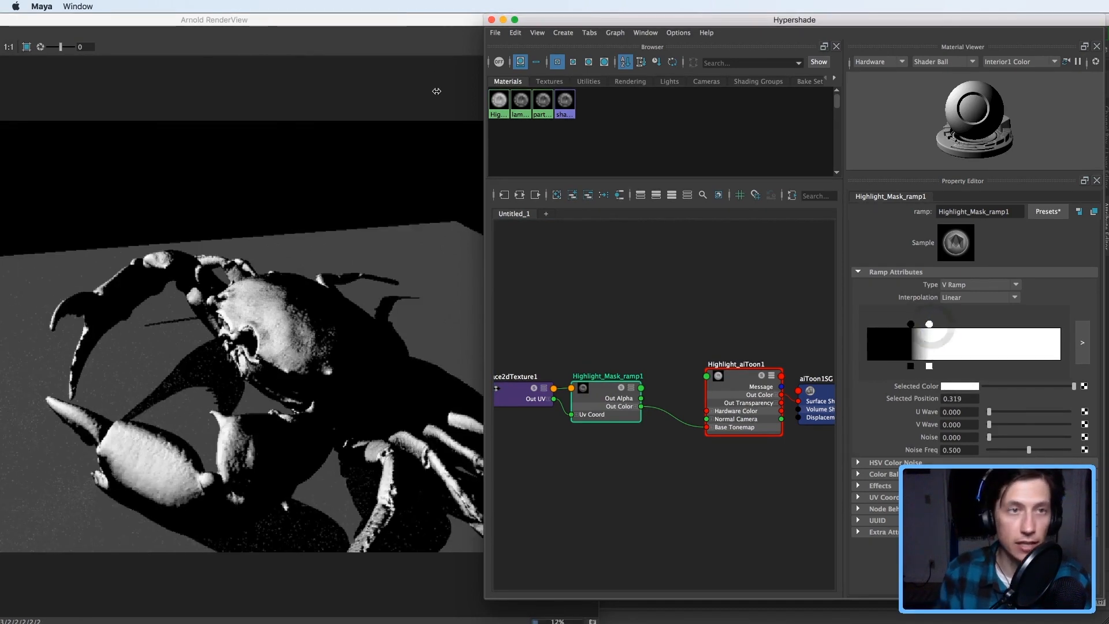
- Try raising the intensity of directionalLight1 to about 1.351 and undo the change
drag(452, 24, 368, 235)
drag(665, 22, 1083, 215)
drag(272, 193, 499, 22)
click(979, 216)
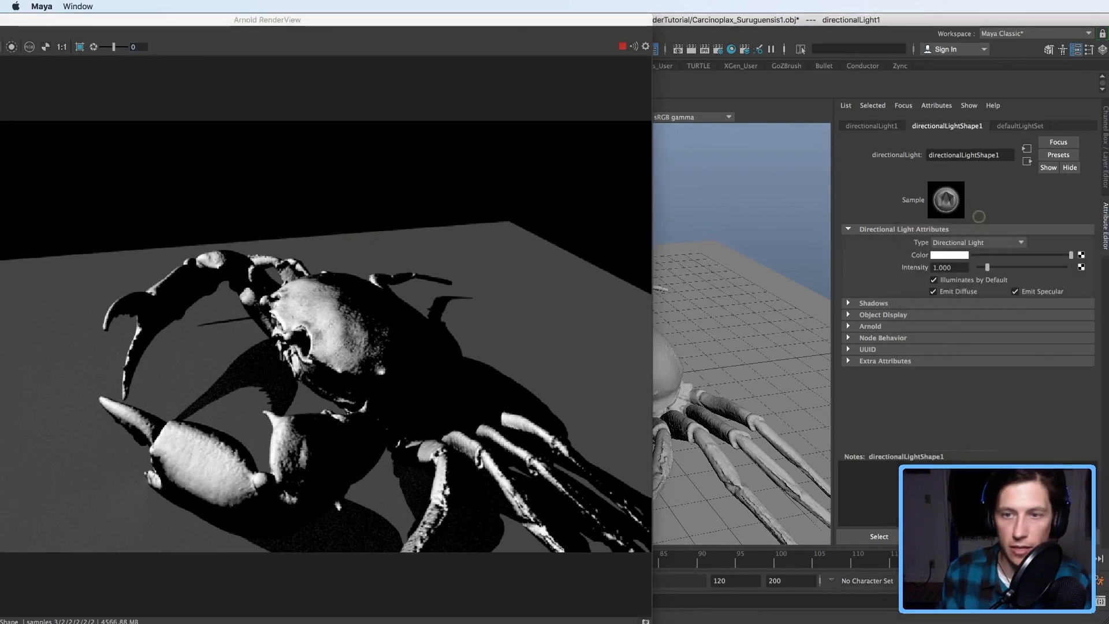
drag(988, 268, 989, 265)
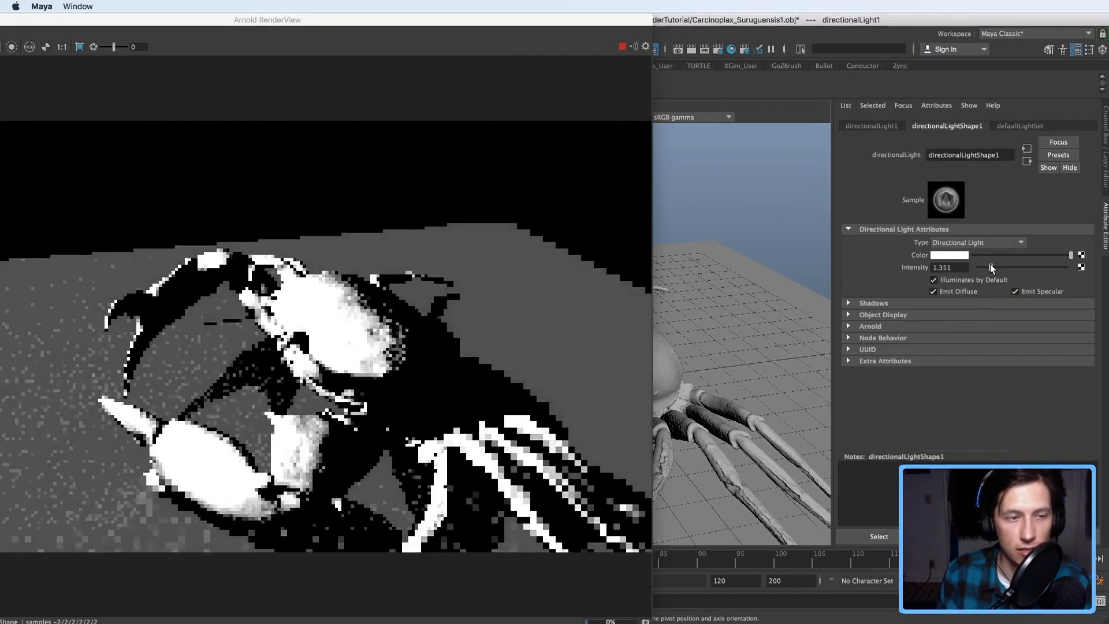
key(super+z)
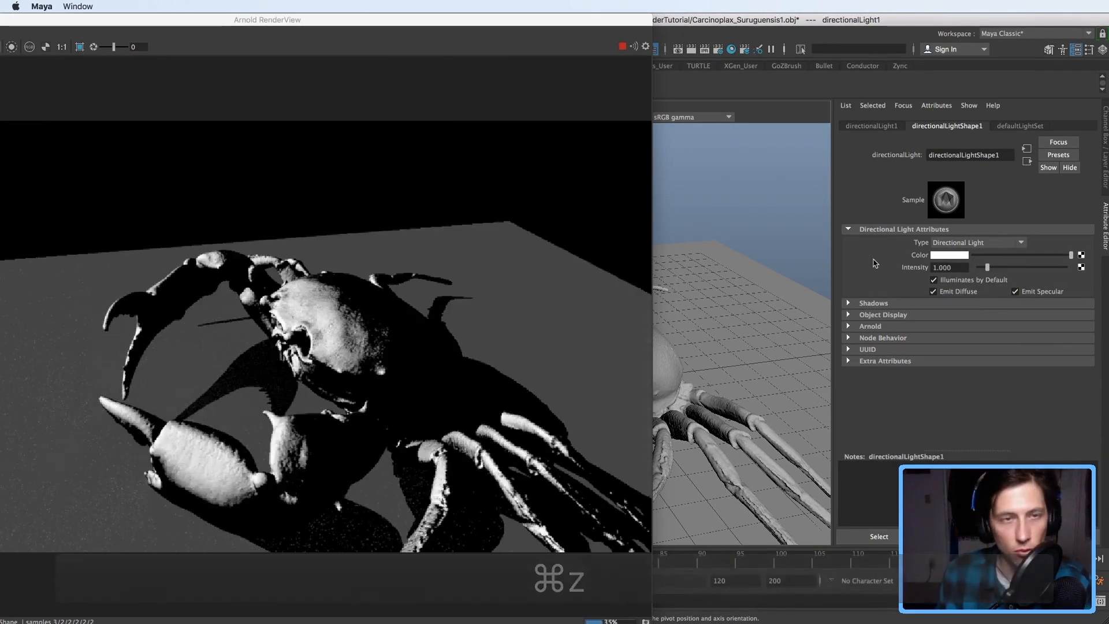
- Bring Hypershade back beside the render, extend its height and recentre the node graph on the highlight shader nodes
drag(1106, 346, 678, 16)
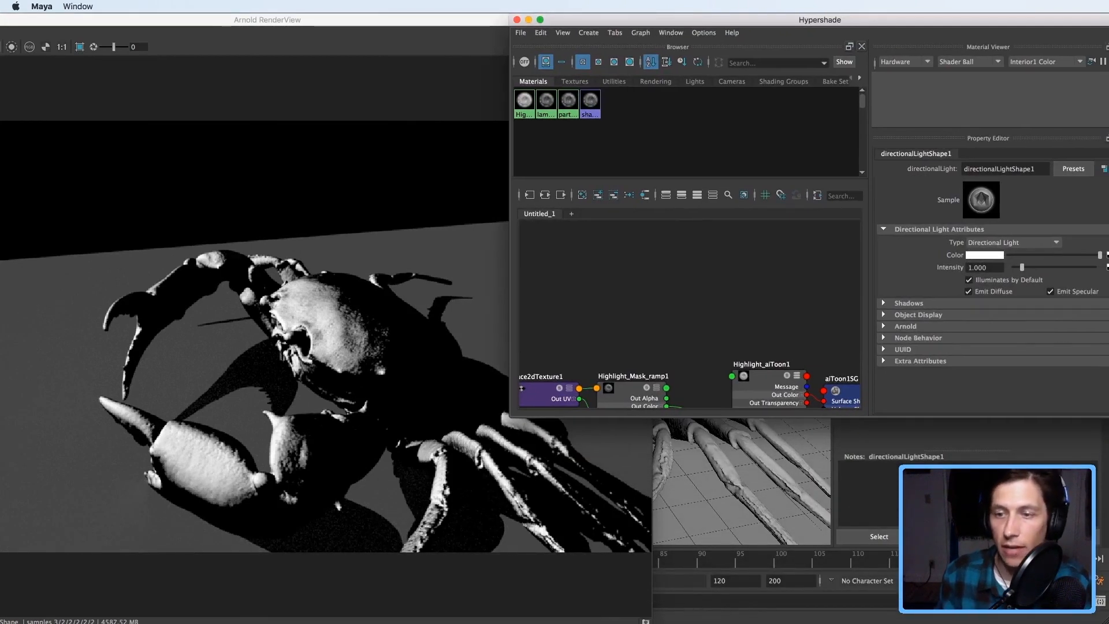
drag(1108, 417, 1108, 614)
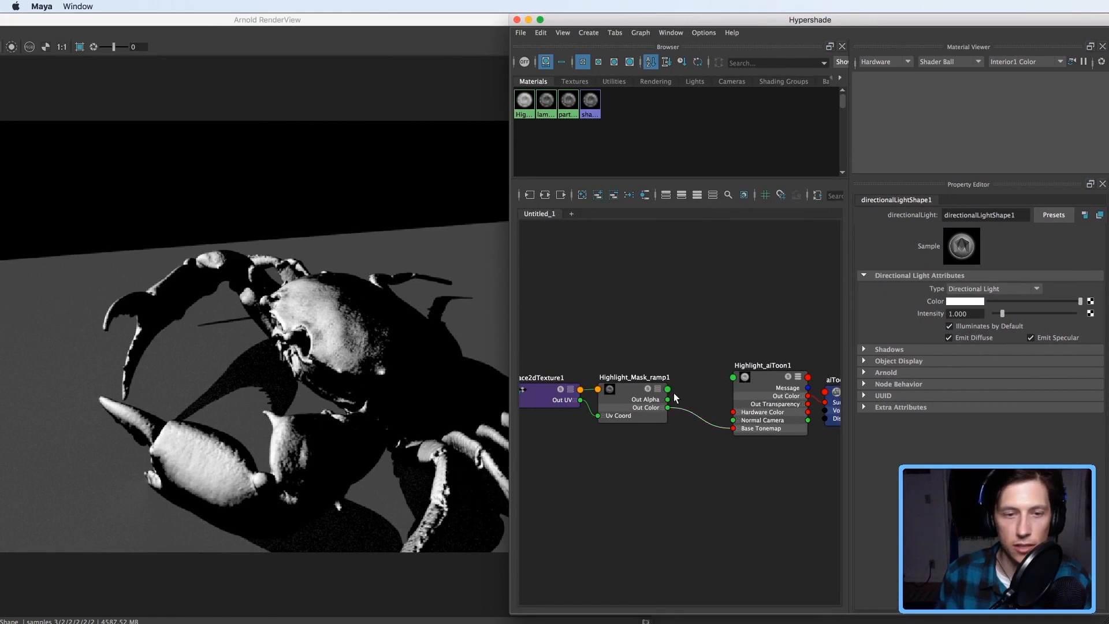
alt+middle_drag(616, 342, 648, 320)
- Sharpen the edge of the highlight mask by moving the ramp's white stop to position 0.278
click(650, 375)
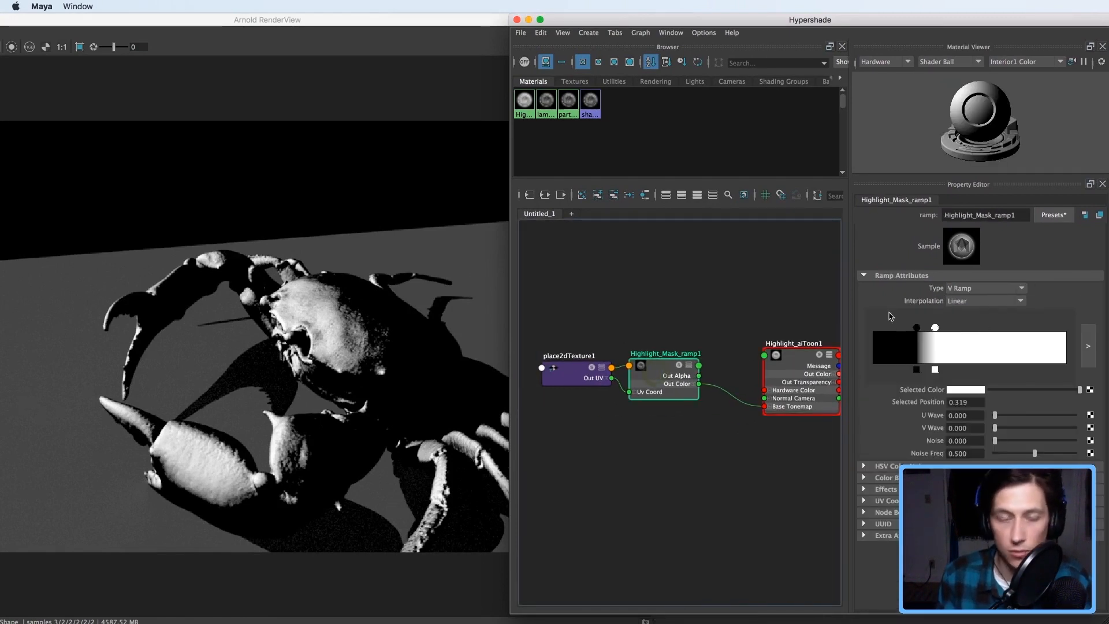
click(916, 328)
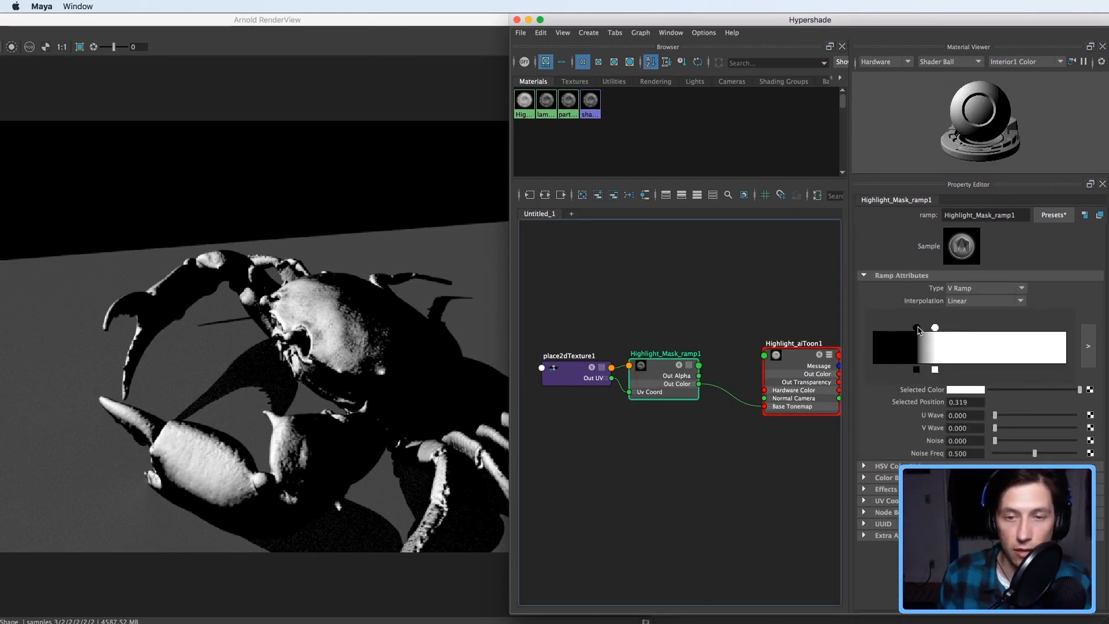
drag(917, 328, 927, 328)
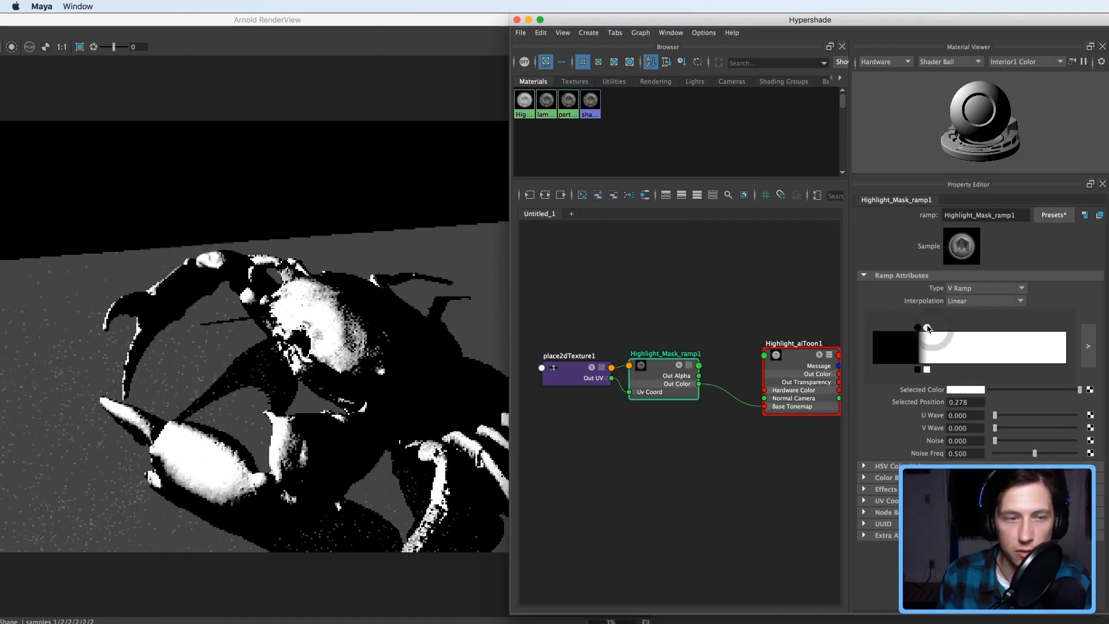
- Orbit the render to the crab's front and move the highlight ramp's black stop to position 0.263
click(294, 323)
mouse_move(291, 324)
alt+mouse_down()
mouse_move(398, 315)
mouse_move(339, 350)
alt+mouse_up()
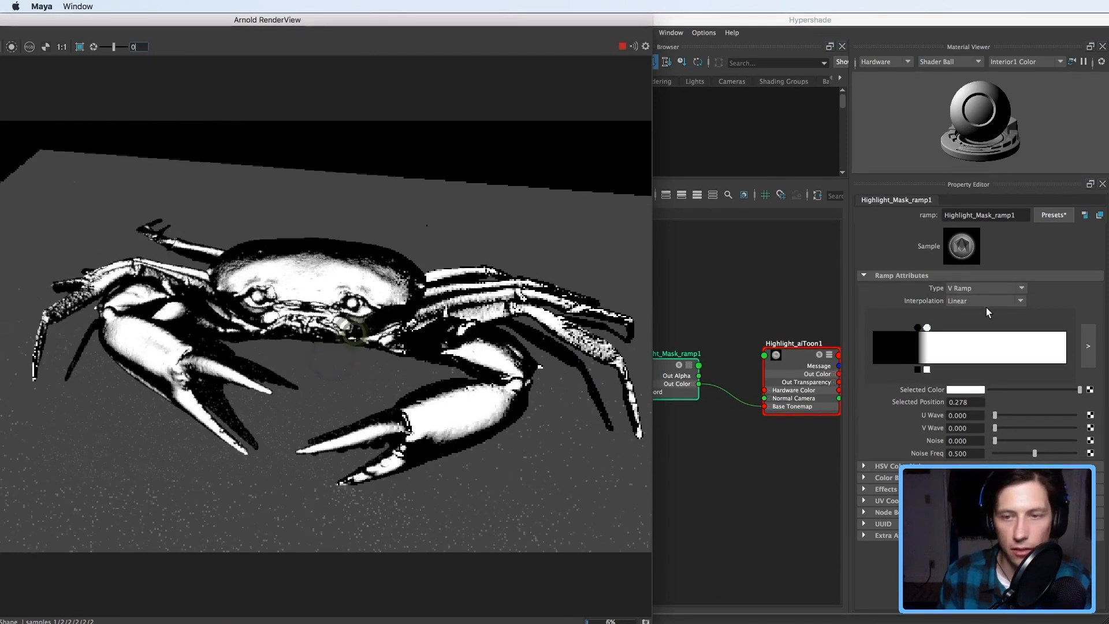
mouse_move(918, 329)
mouse_down()
mouse_move(936, 327)
mouse_move(924, 328)
mouse_up()
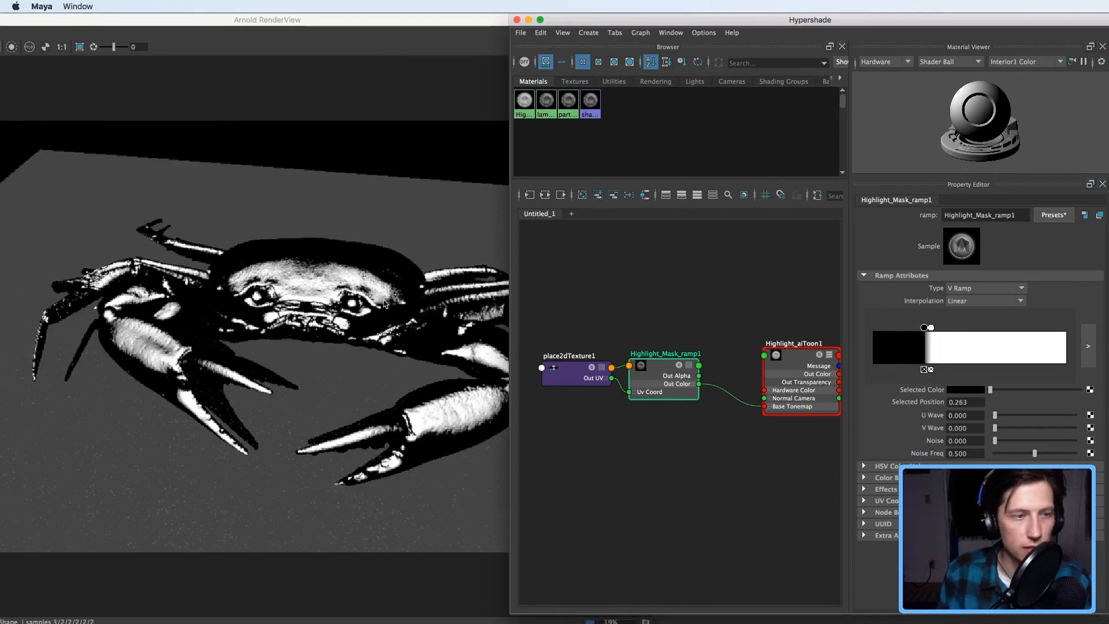
- Bring the full render window into view and orbit around the crab to examine the highlight mask from the front and side
alt+drag(384, 303, 453, 370)
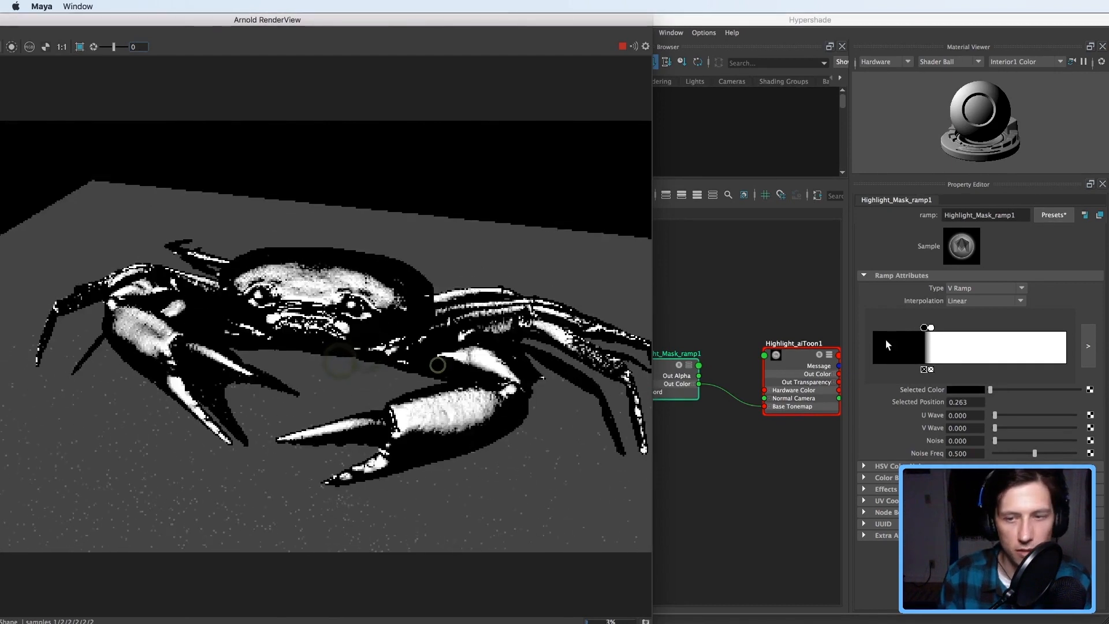
double_click(451, 20)
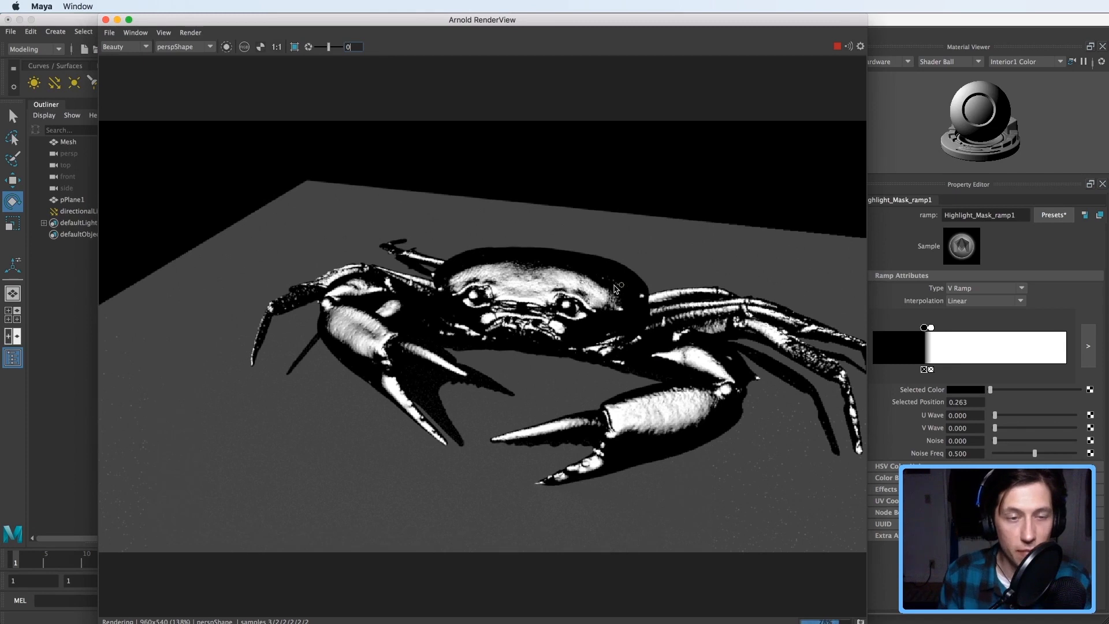
double_click(648, 20)
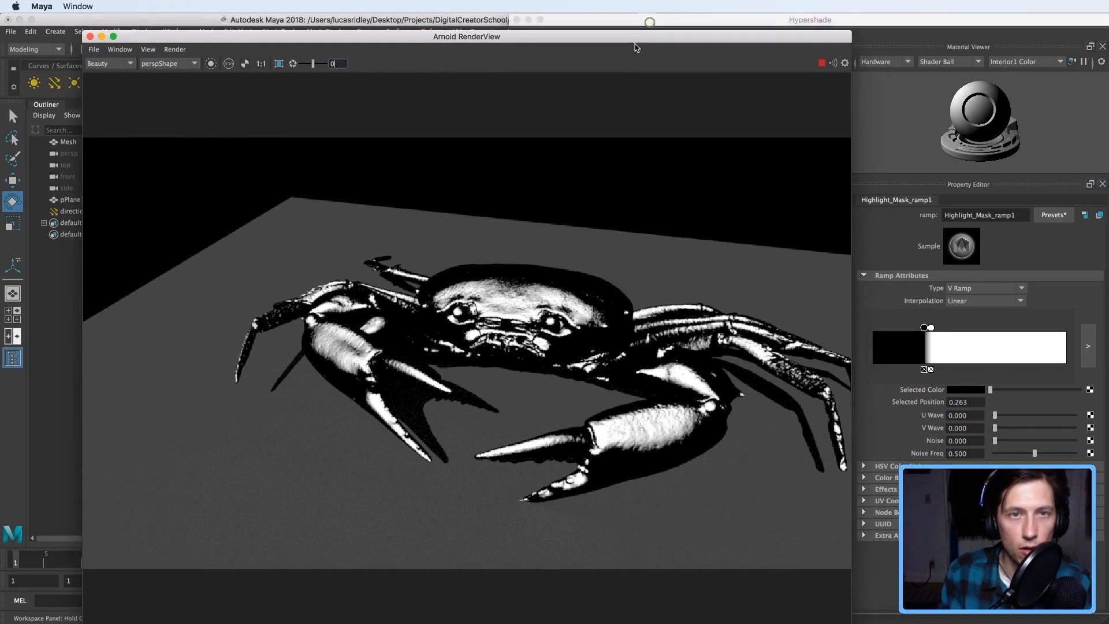
drag(716, 272, 613, 310)
middle_drag(613, 310, 571, 292)
drag(571, 291, 463, 272)
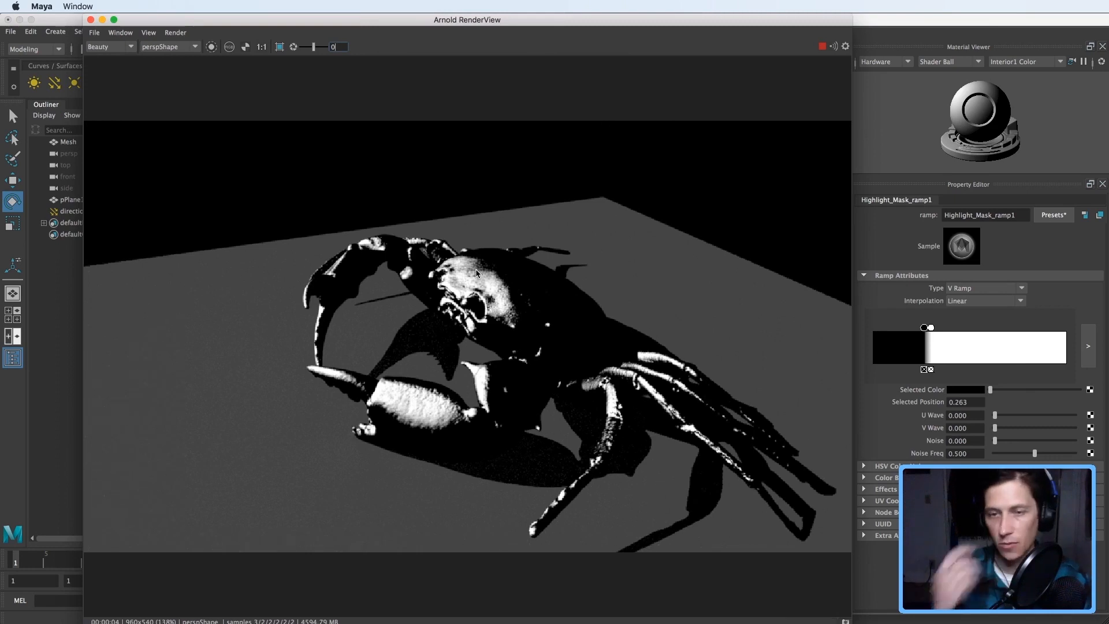
- Rearrange the render and Hypershade windows to compare the highlight ramp with the rendered mask, finishing with the render in front
drag(753, 16, 653, 59)
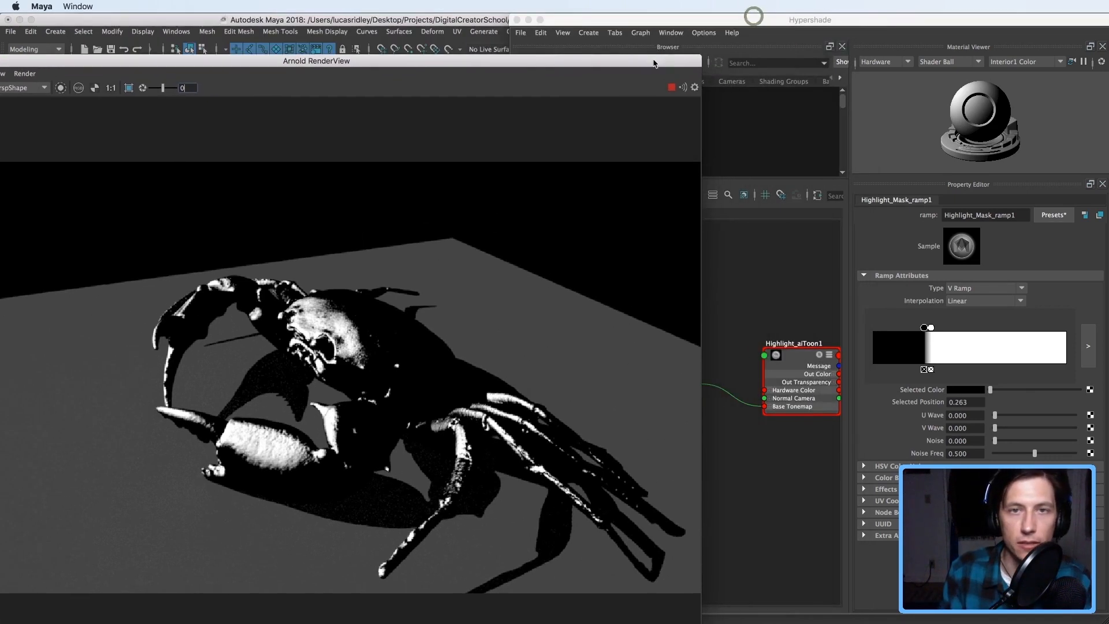
drag(826, 17, 765, 17)
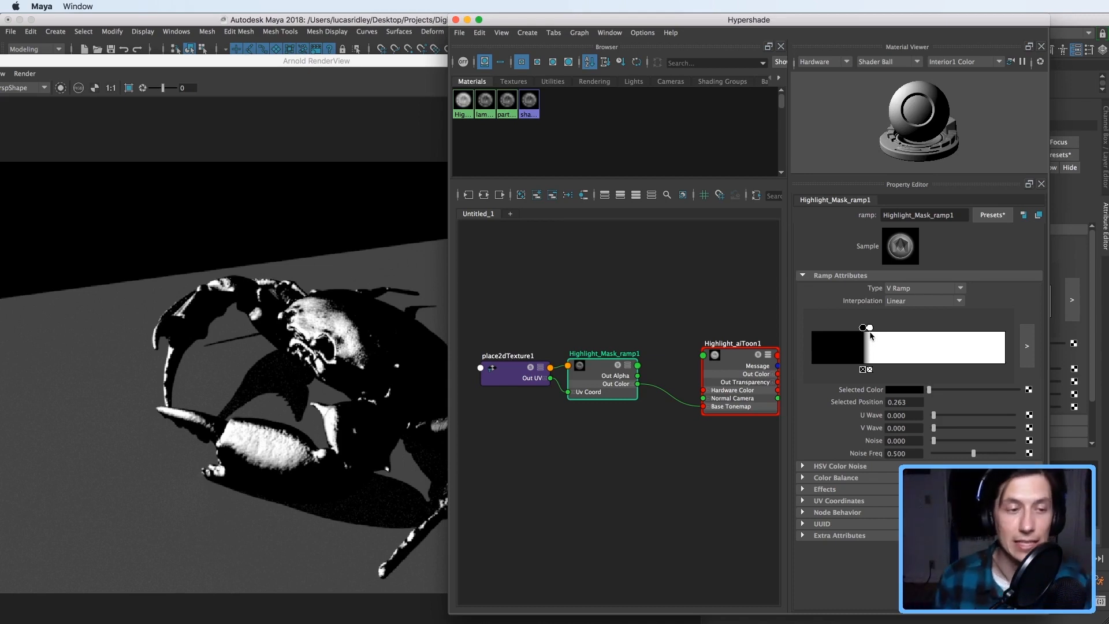
double_click(365, 61)
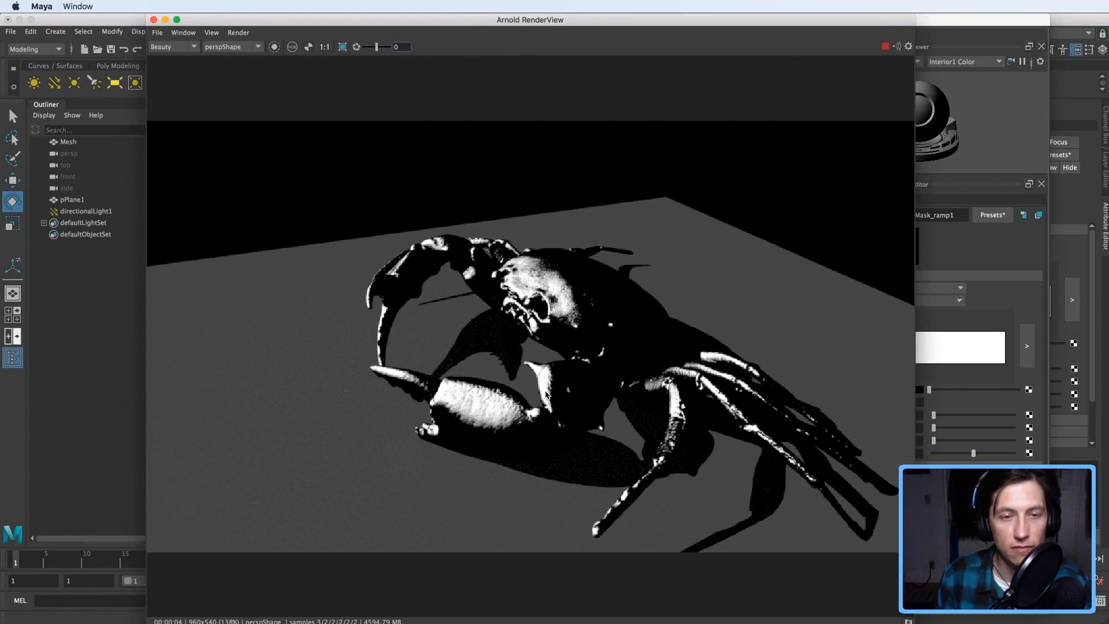
- Switch to Photoshop, circle the "mask = ramp" note and extend the highlight line with extra strokes and an arrow to the large oval
key(super+Tab)
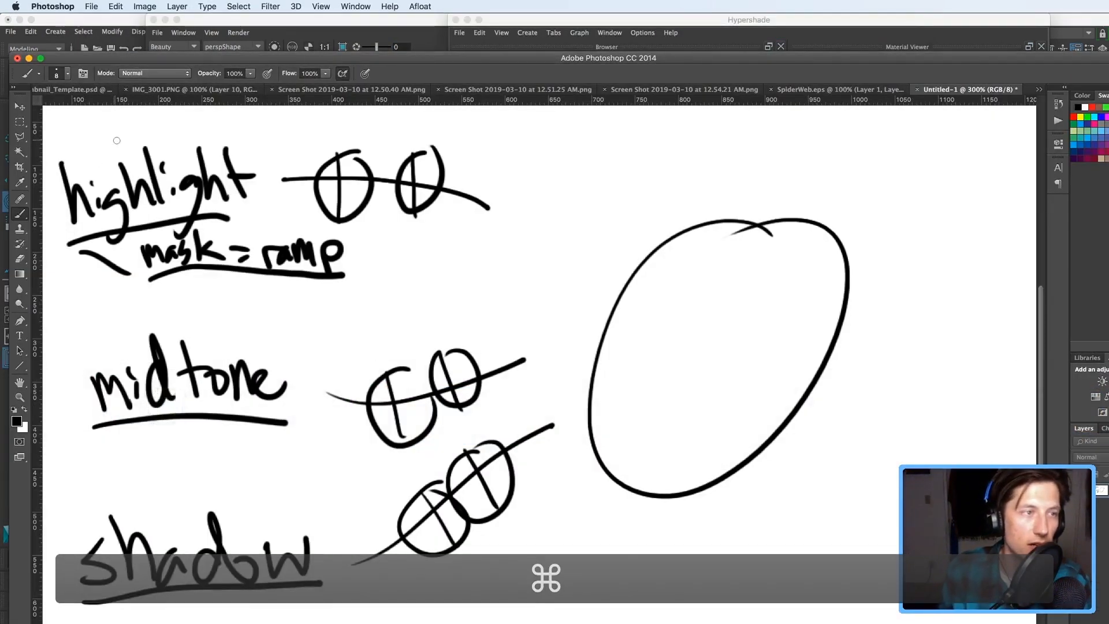
mouse_move(152, 229)
mouse_down()
mouse_move(243, 305)
mouse_move(364, 236)
mouse_move(171, 222)
mouse_up()
drag(353, 142, 363, 205)
drag(426, 153, 413, 190)
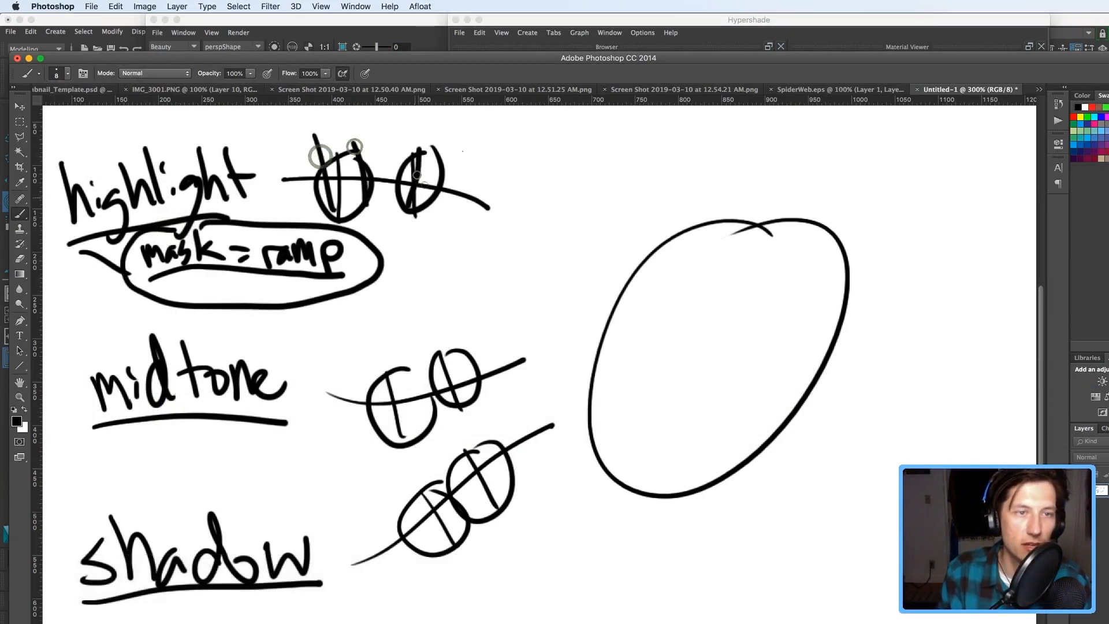
drag(462, 149, 445, 218)
drag(510, 181, 479, 239)
mouse_move(543, 196)
mouse_down()
mouse_move(515, 243)
mouse_move(602, 279)
mouse_move(614, 255)
mouse_move(574, 297)
mouse_up()
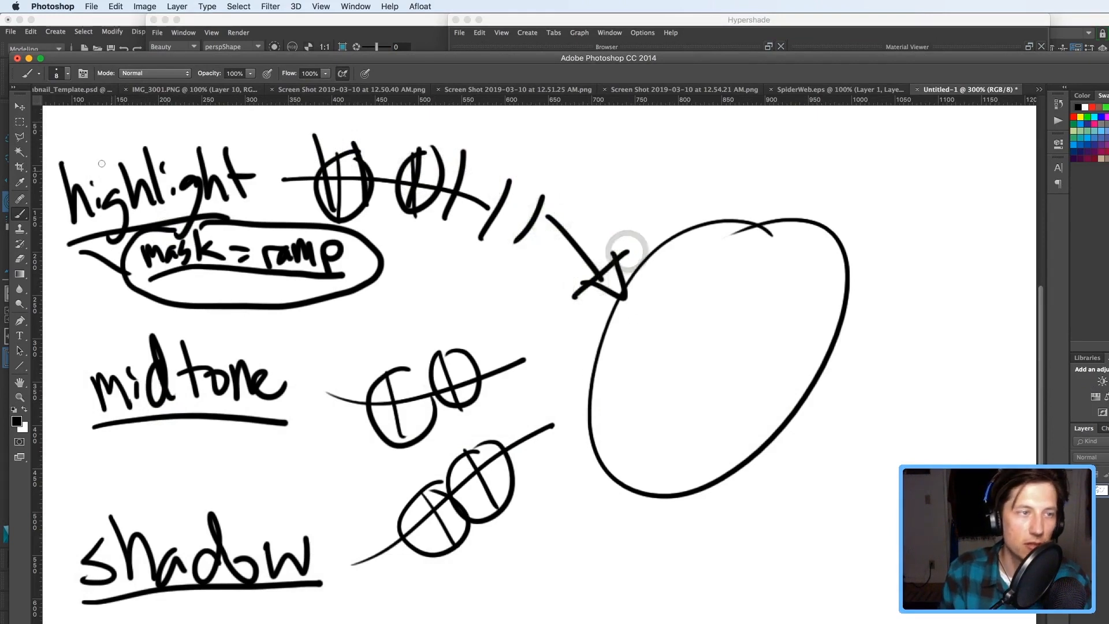
- Draw loops around the whole highlight row, the "shadow" label and the "midtone" label
mouse_move(84, 144)
mouse_down()
mouse_move(612, 234)
mouse_move(83, 144)
mouse_up()
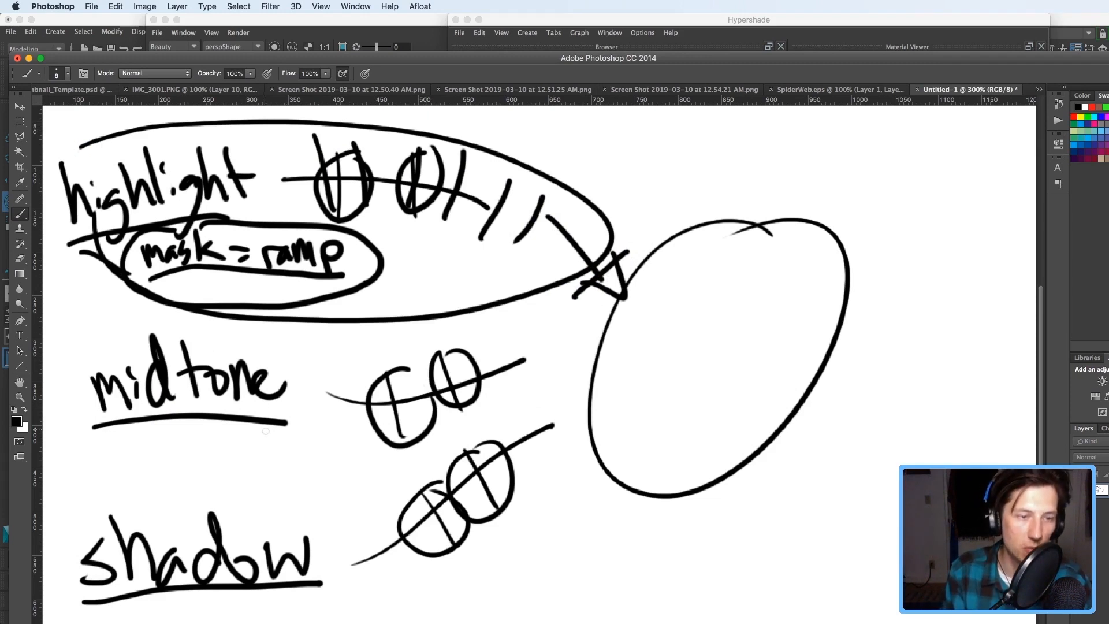
mouse_move(326, 500)
mouse_down()
mouse_move(66, 566)
mouse_move(312, 609)
mouse_up()
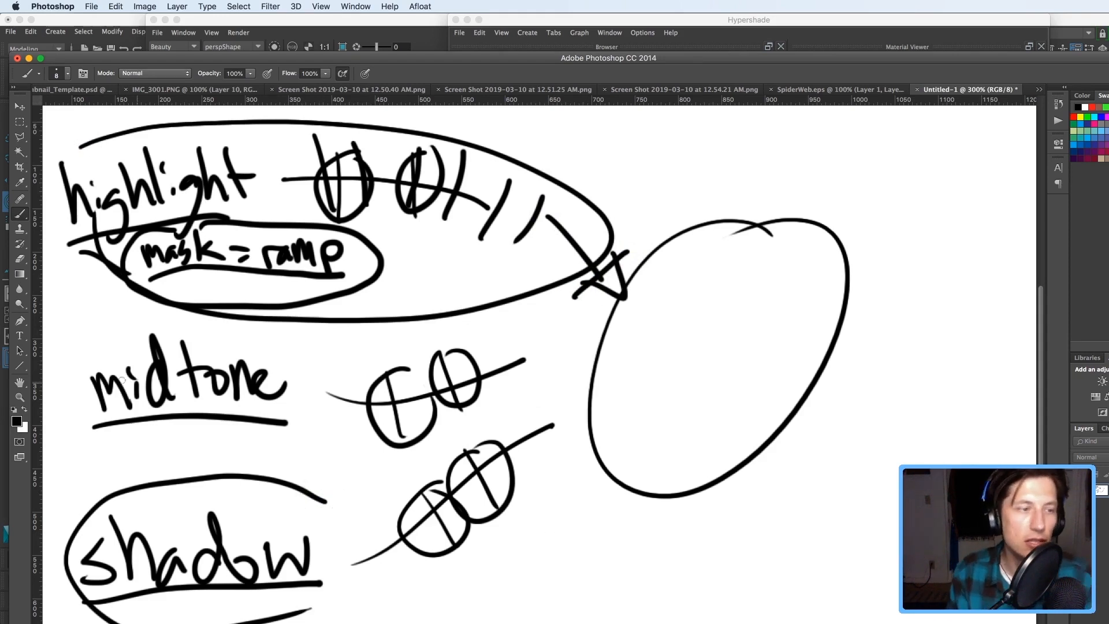
mouse_move(180, 327)
mouse_down()
mouse_move(52, 364)
mouse_move(300, 444)
mouse_move(116, 338)
mouse_up()
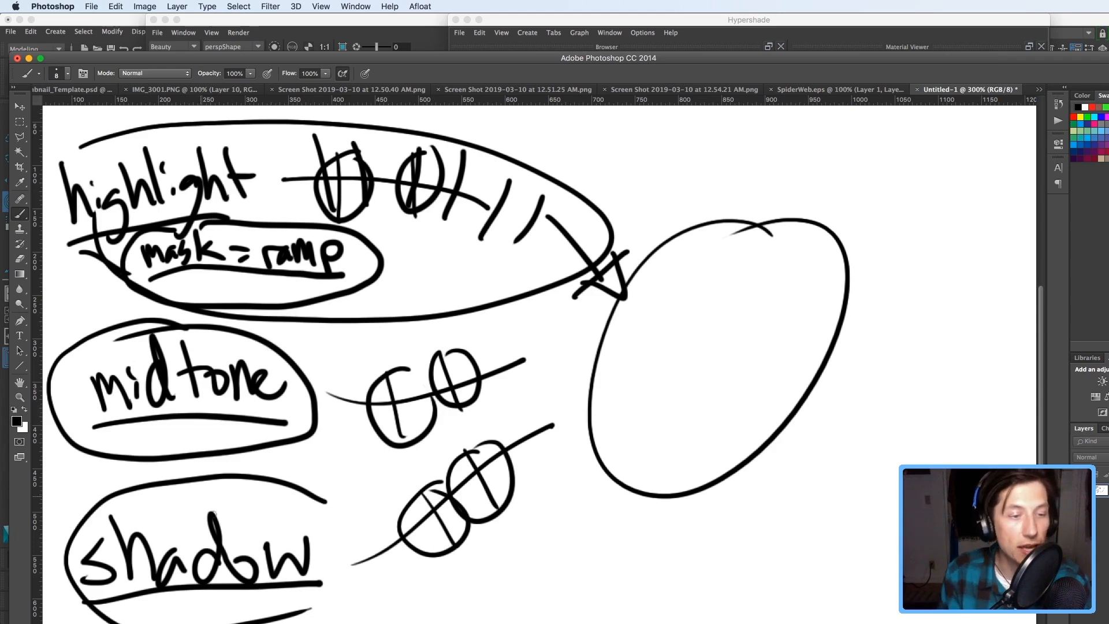
- Paint a small cluster of halftone-style dots above the large oval
click(613, 140)
click(606, 154)
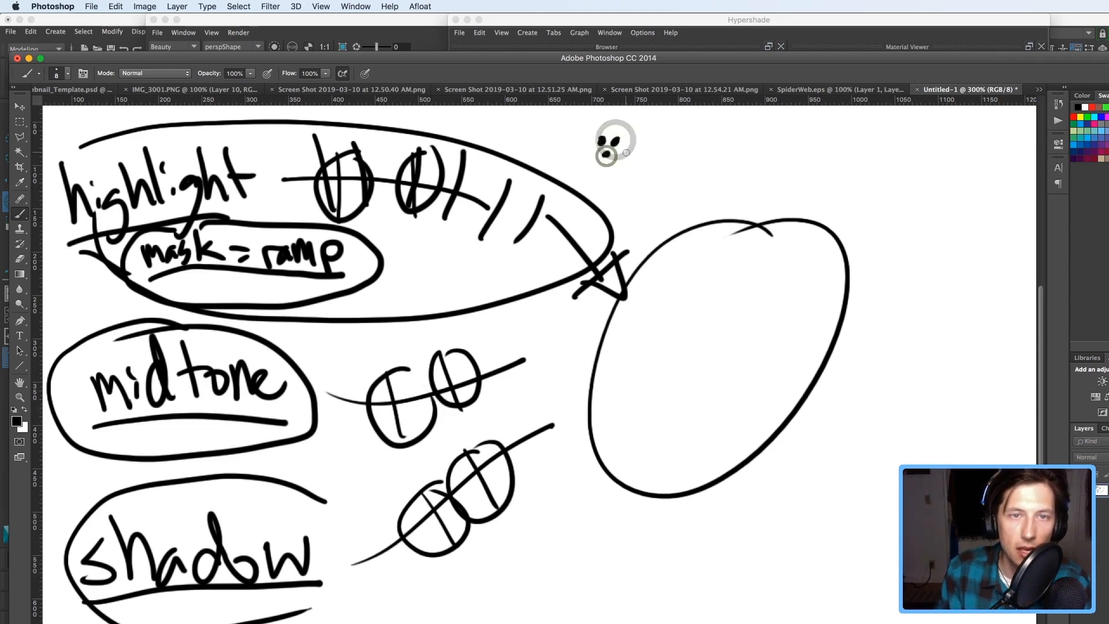
click(625, 152)
click(615, 154)
click(627, 141)
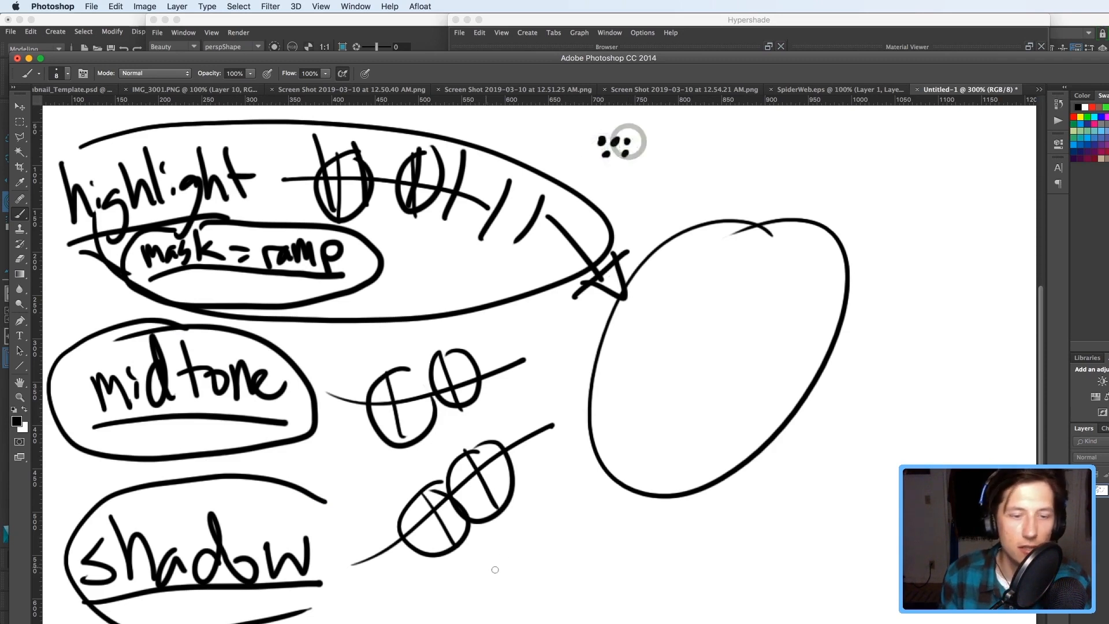
- Sketch a small cross-hatched patch just below the lower edge of the large oval
mouse_move(572, 486)
mouse_down()
mouse_move(538, 543)
mouse_move(559, 552)
mouse_up()
mouse_move(611, 497)
mouse_down()
mouse_move(577, 558)
mouse_move(595, 561)
mouse_up()
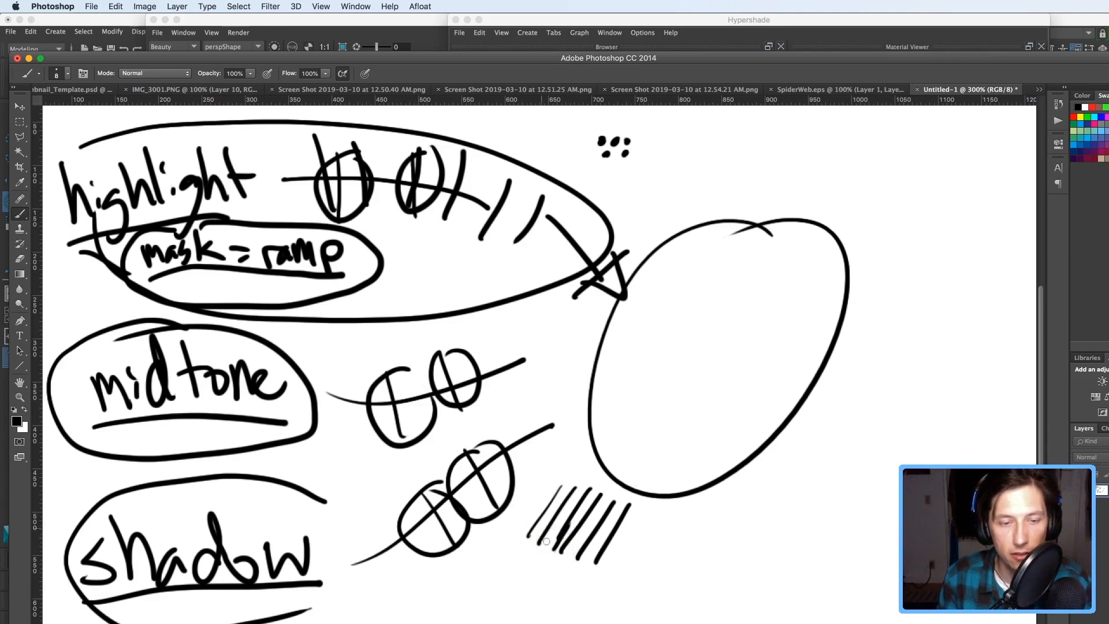
mouse_move(550, 496)
mouse_down()
mouse_move(601, 558)
mouse_move(609, 546)
mouse_up()
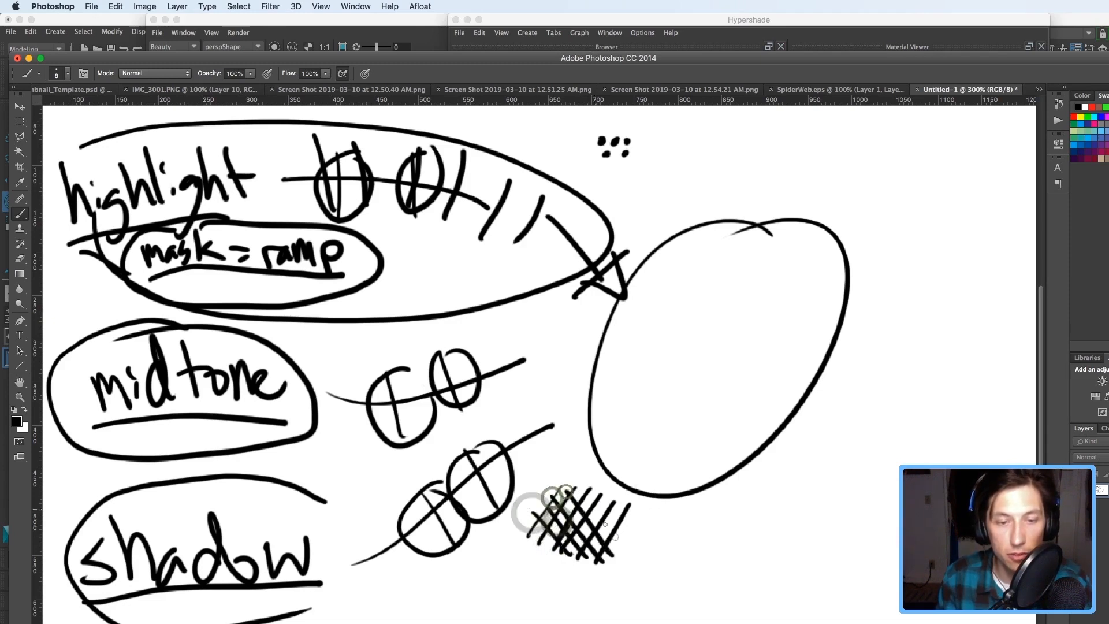
drag(591, 502, 623, 543)
drag(607, 503, 633, 536)
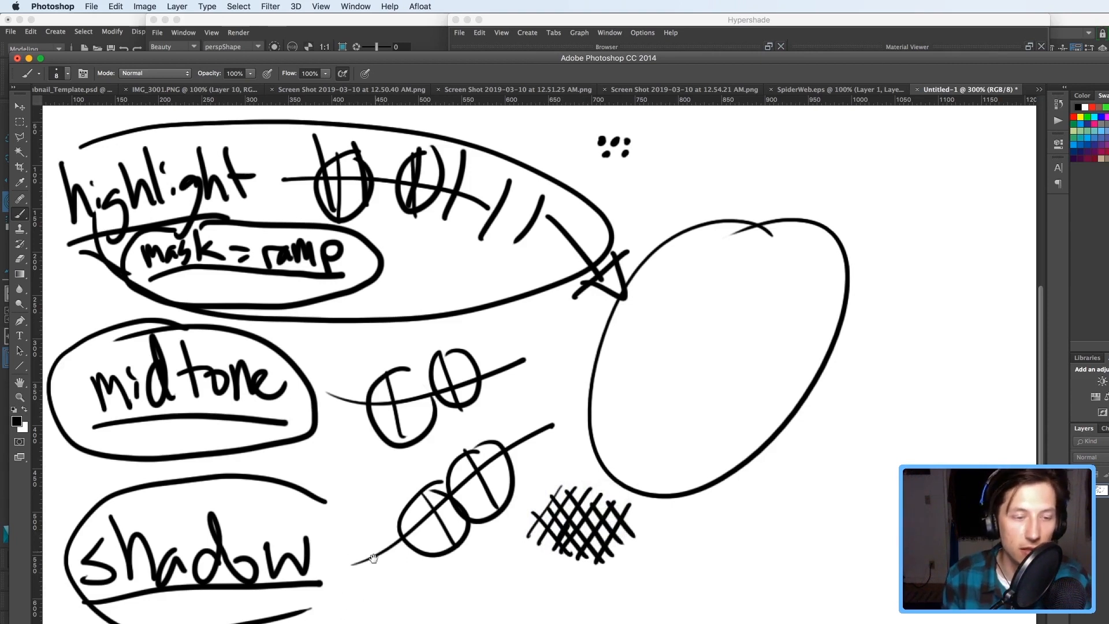
- Handwrite a second word "shadow" beneath the circled shadow label
drag(372, 557, 428, 416)
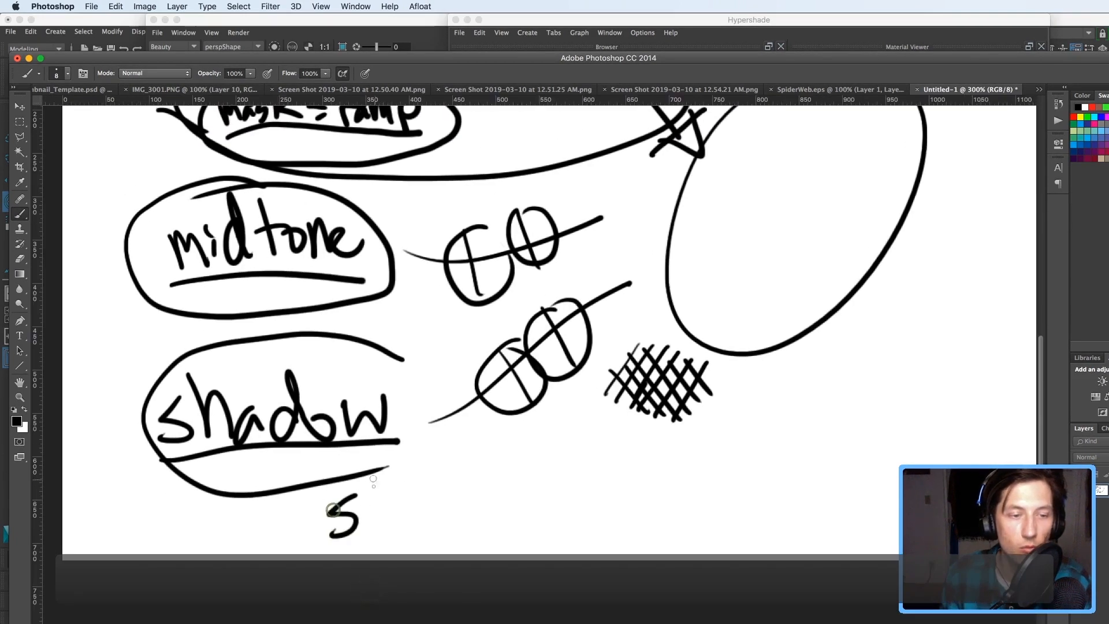
mouse_move(381, 474)
mouse_down()
mouse_move(406, 522)
mouse_move(425, 519)
mouse_up()
mouse_move(440, 498)
mouse_down()
mouse_move(440, 519)
mouse_move(498, 490)
mouse_up()
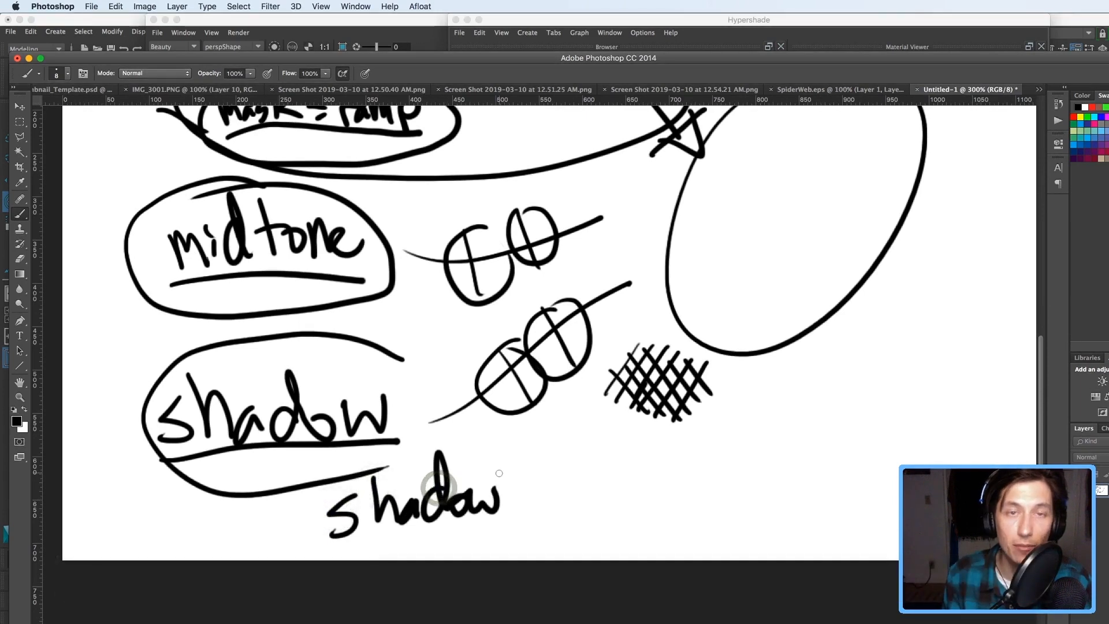
- Recentre the canvas on the highlight, midtone and shadow notes, toggle the rulers and move the Photoshop window up beneath the menu bar
scroll(557, 352, up, 5)
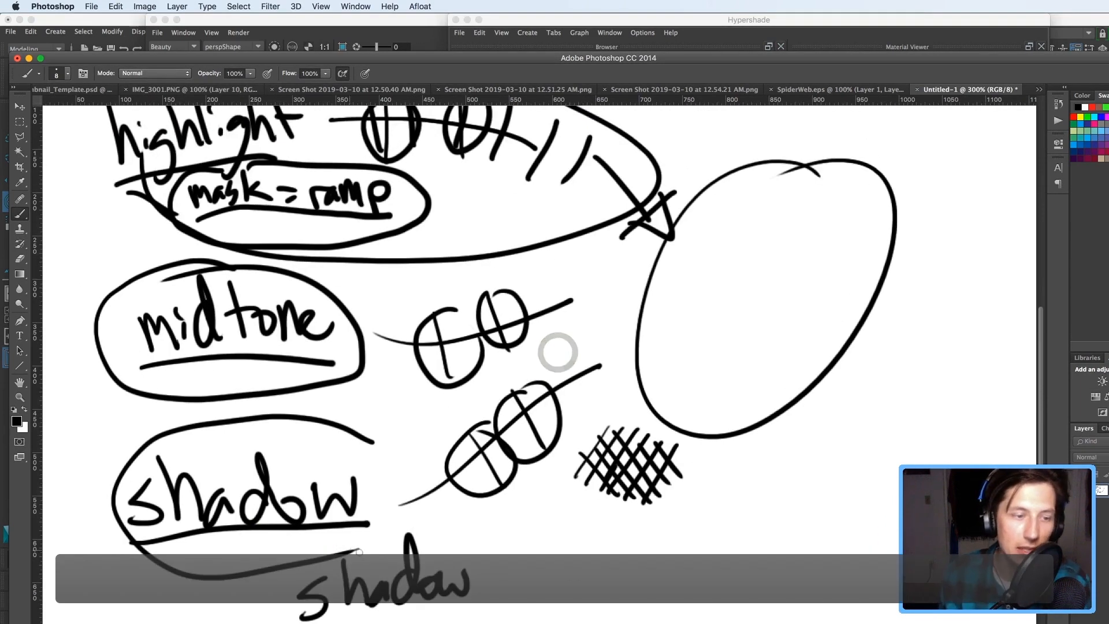
scroll(569, 317, up, 5)
scroll(570, 317, right, 3)
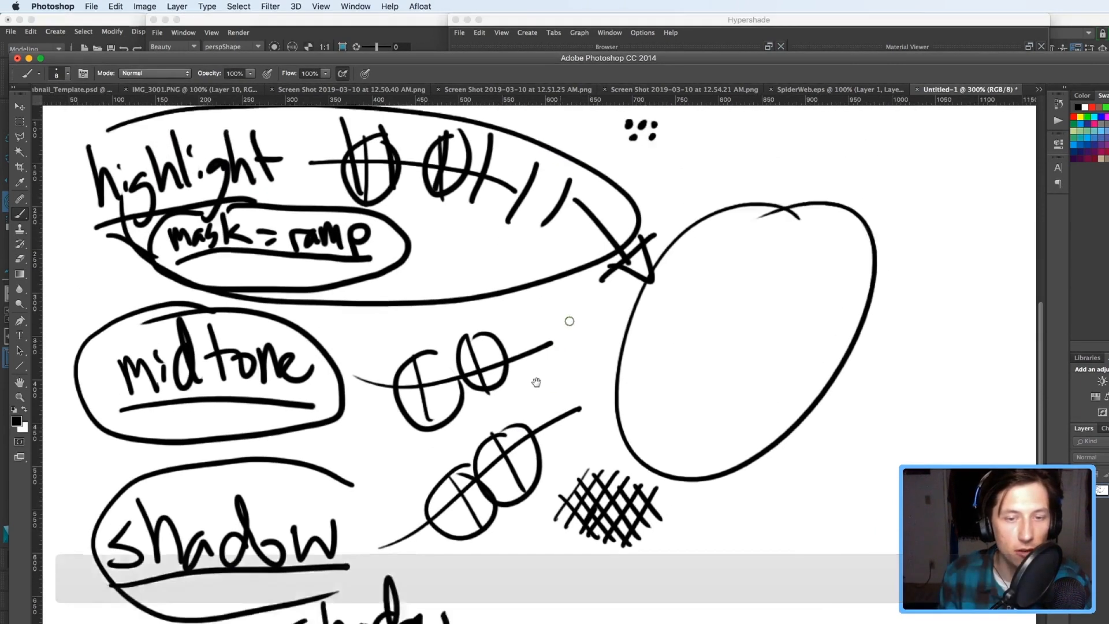
scroll(295, 453, down, 3)
scroll(294, 454, left, 3)
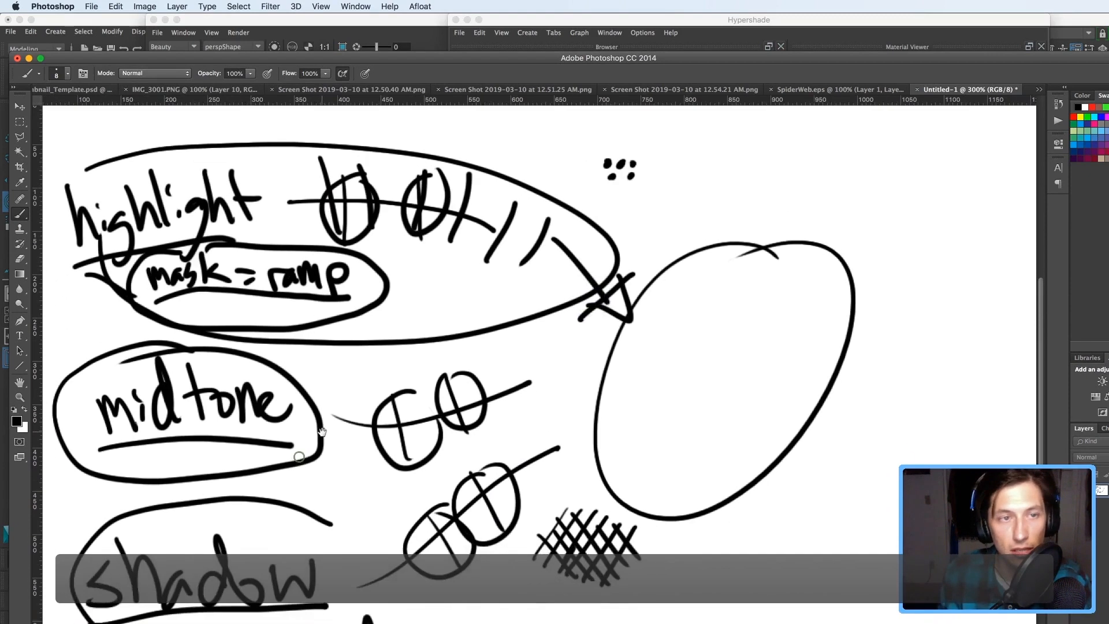
drag(337, 422, 288, 450)
mouse_move(594, 381)
mouse_down()
mouse_move(558, 386)
mouse_move(649, 369)
mouse_move(593, 399)
mouse_up()
mouse_move(543, 451)
mouse_down()
mouse_move(569, 384)
mouse_move(510, 455)
mouse_move(546, 440)
mouse_move(522, 455)
mouse_up()
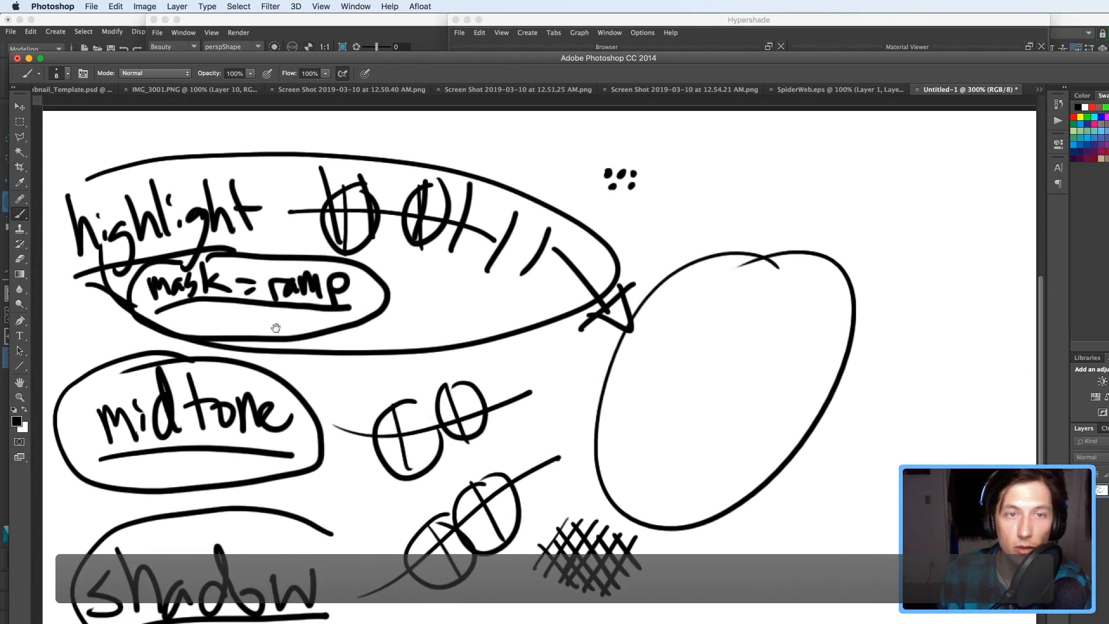
key(super+r)
drag(685, 57, 687, 21)
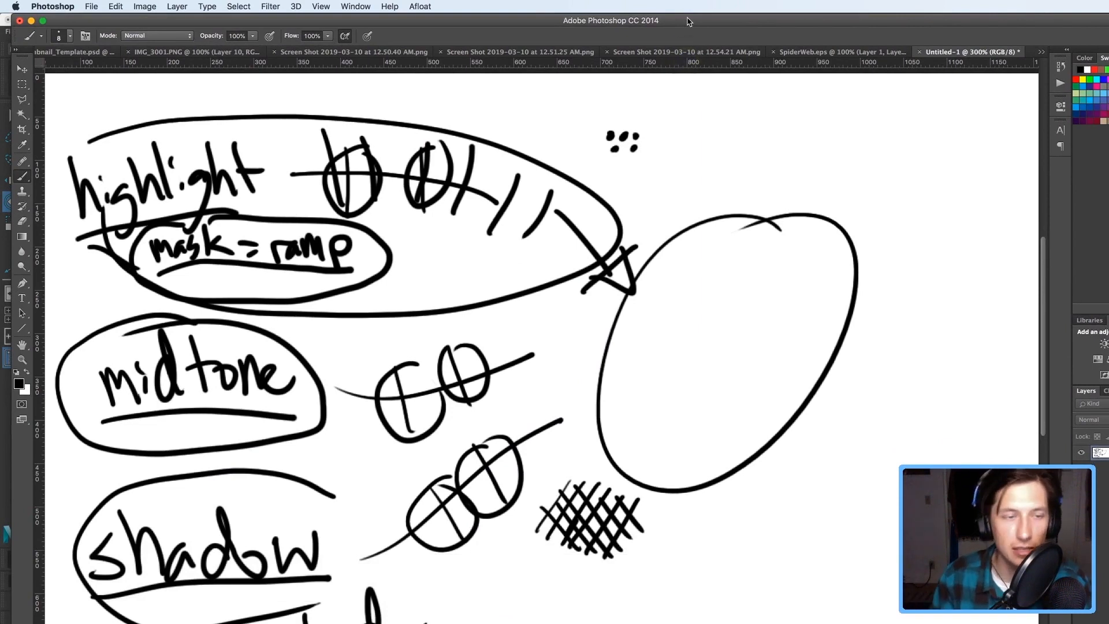